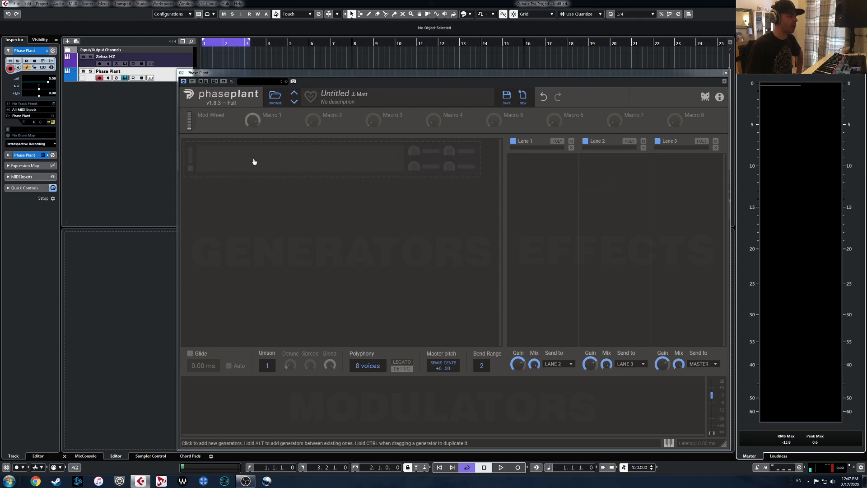
# Step: Compare Zebra HZ's fixed synth layout with the generator, effect and modulator types that can be added in Phase Plant
pyautogui.click(125, 63)
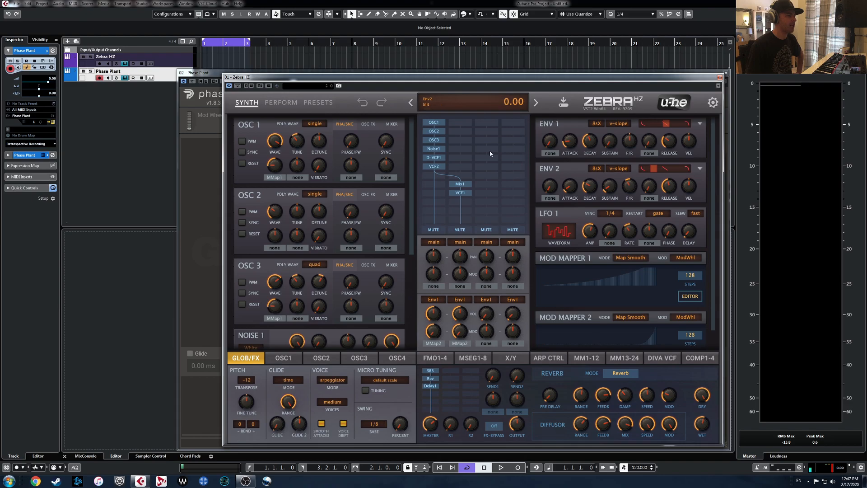
pyautogui.click(208, 77)
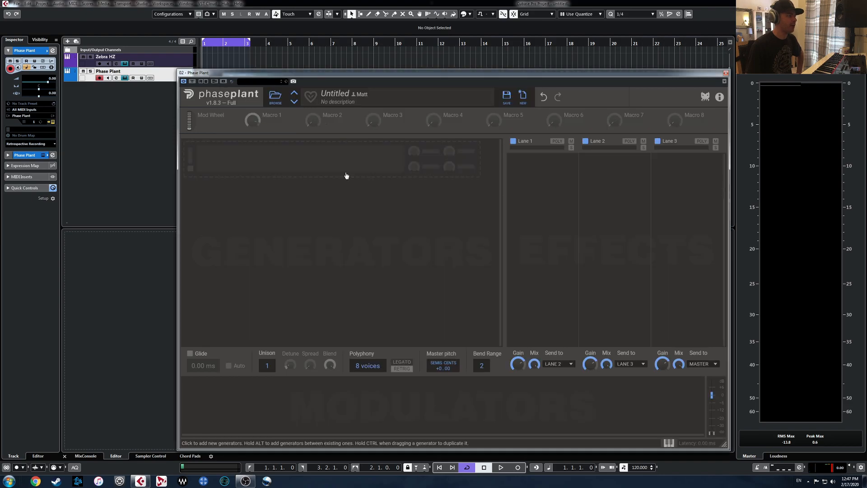
pyautogui.click(281, 162)
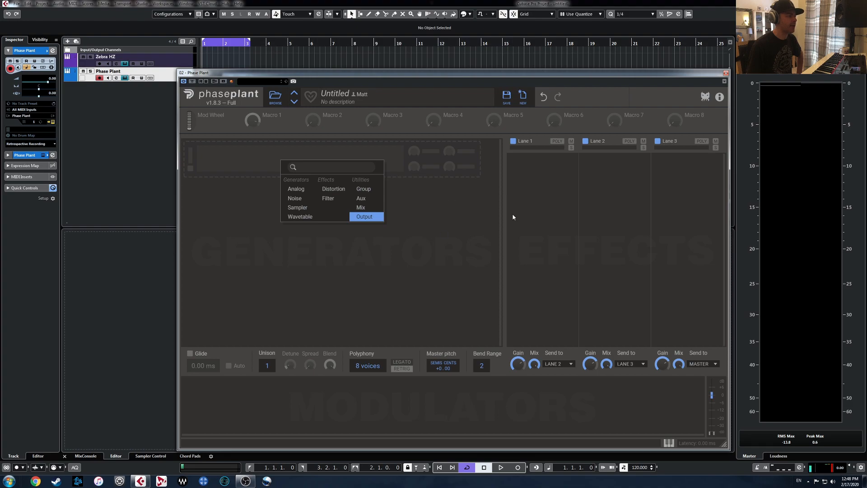
pyautogui.click(539, 178)
pyautogui.click(544, 176)
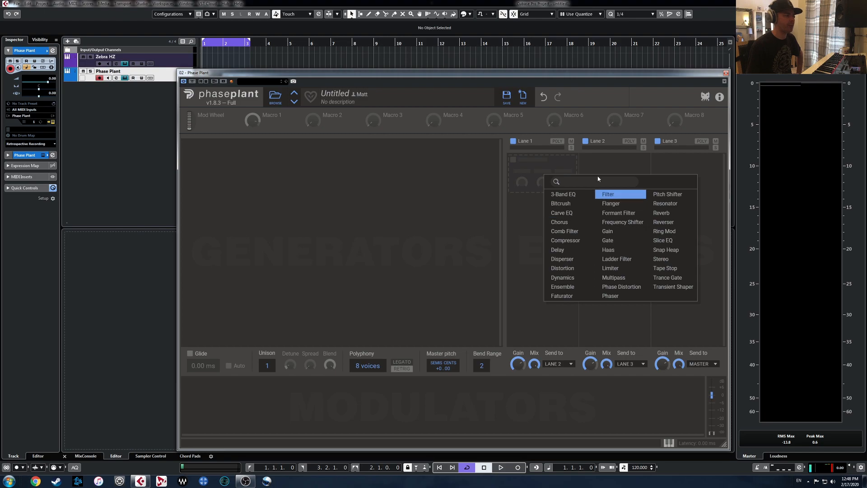
pyautogui.click(604, 100)
pyautogui.click(228, 400)
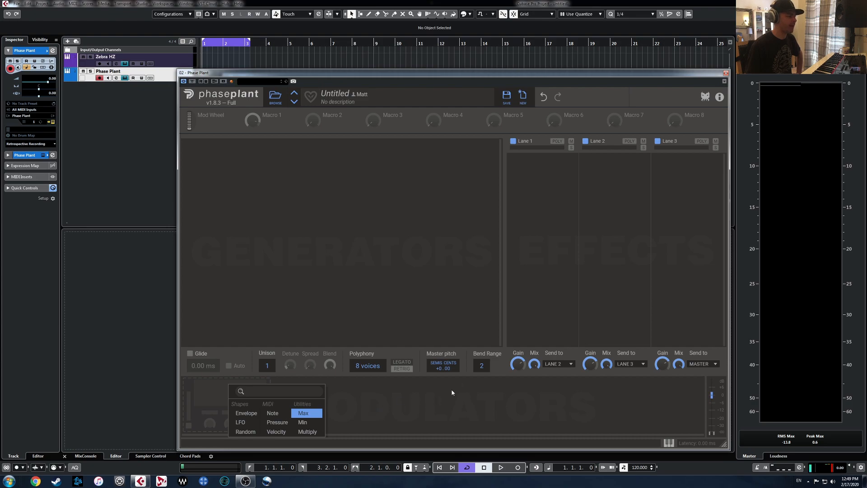
pyautogui.click(469, 361)
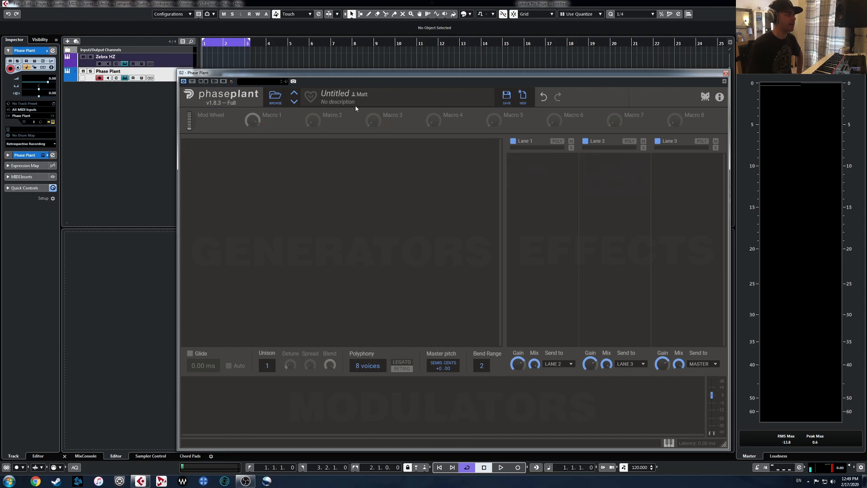
# Step: Browse the factory presets in the Bass Classic, Bass Hard, Chords and Complex folders, and close the preset browser
pyautogui.click(274, 96)
pyautogui.click(214, 166)
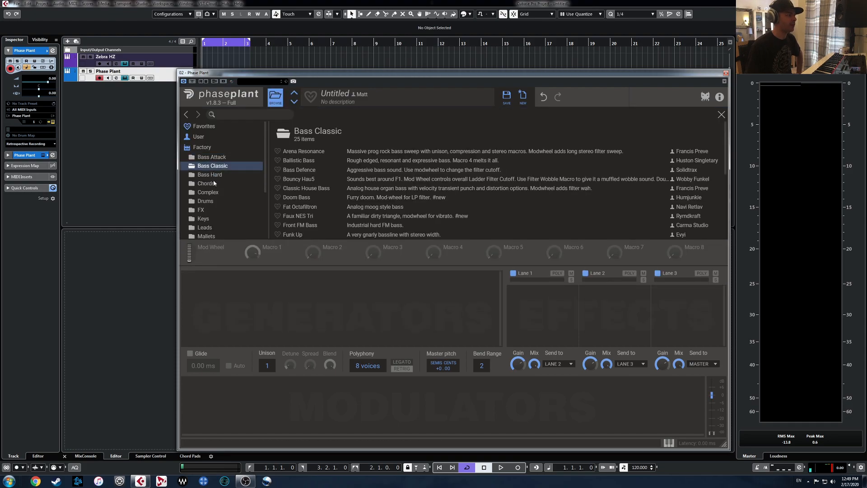
pyautogui.click(213, 175)
pyautogui.click(210, 184)
pyautogui.click(209, 193)
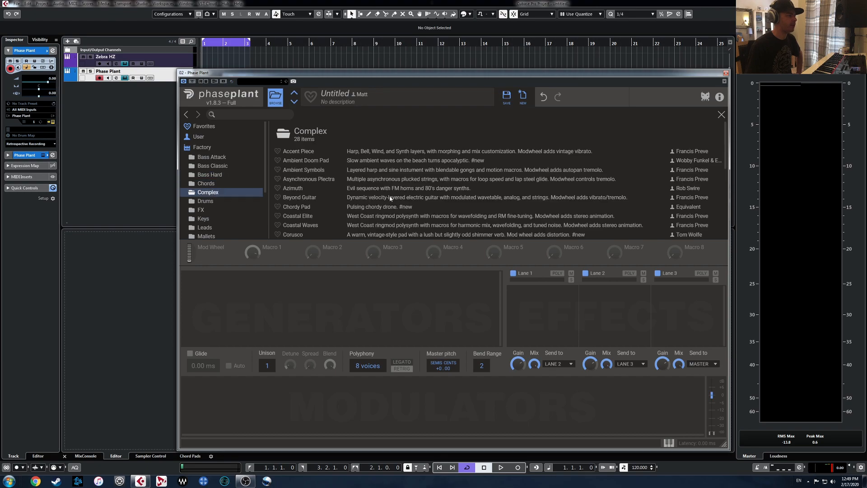
pyautogui.scroll(-5, 621, 188)
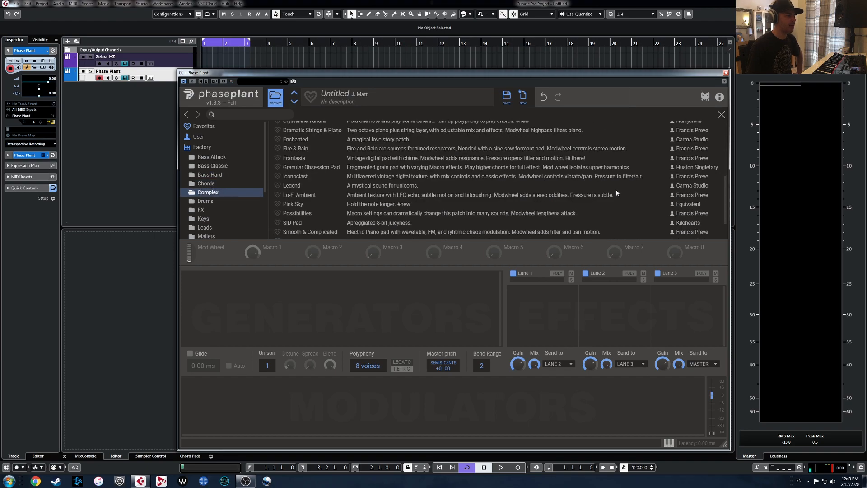
pyautogui.scroll(5, 576, 197)
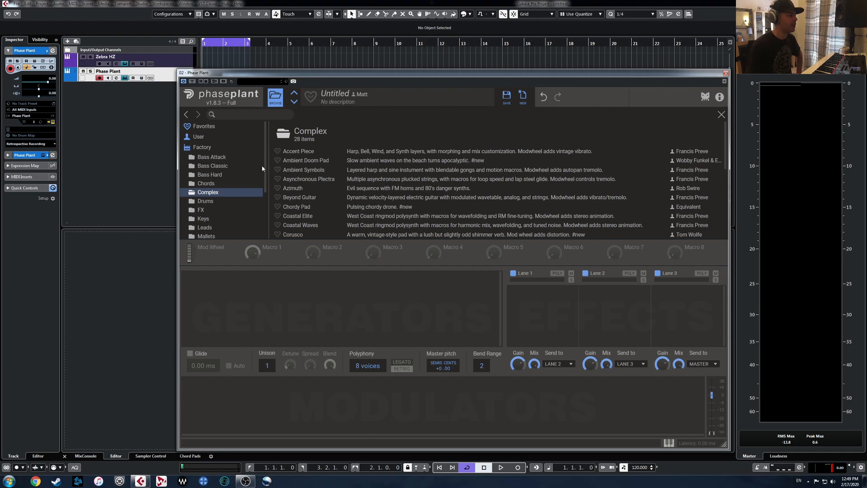
pyautogui.scroll(-3, 416, 193)
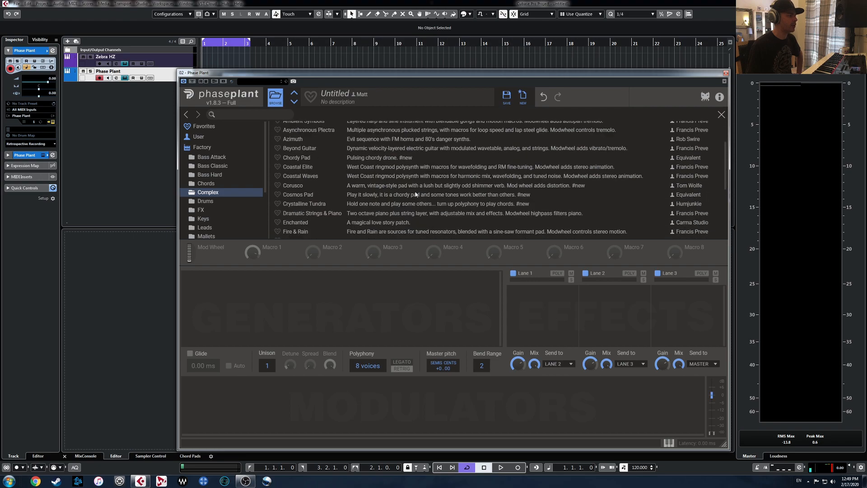
pyautogui.scroll(4, 415, 194)
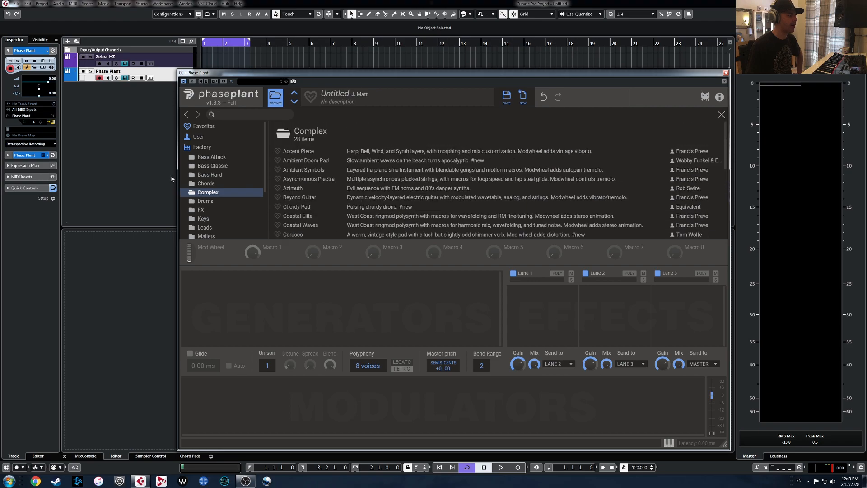
pyautogui.click(275, 102)
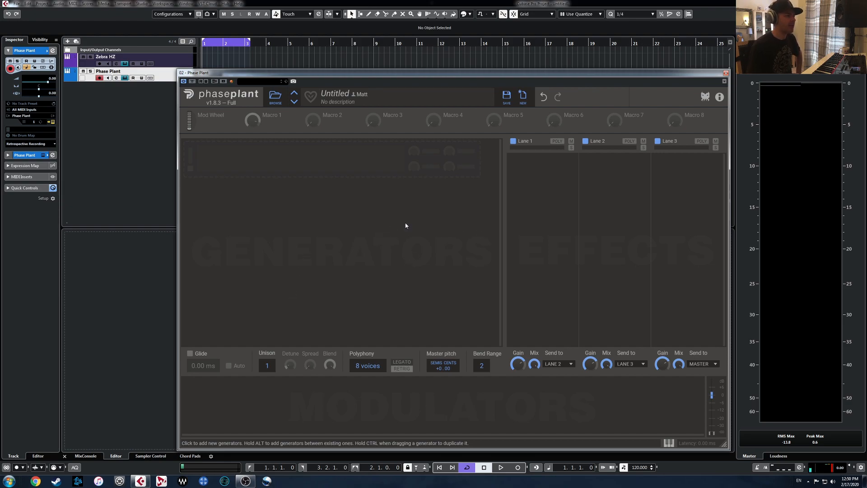
# Step: Add an Analog generator to the empty patch and set its waveform to sine
pyautogui.click(313, 161)
pyautogui.click(326, 186)
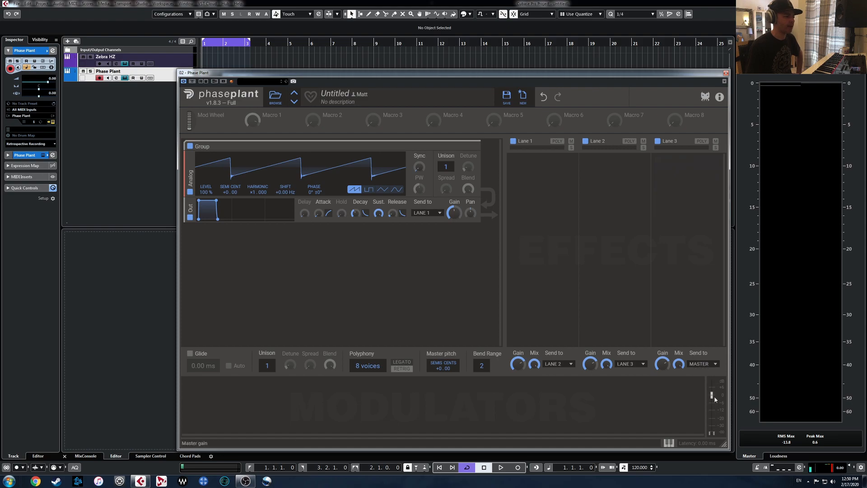
pyautogui.click(669, 445)
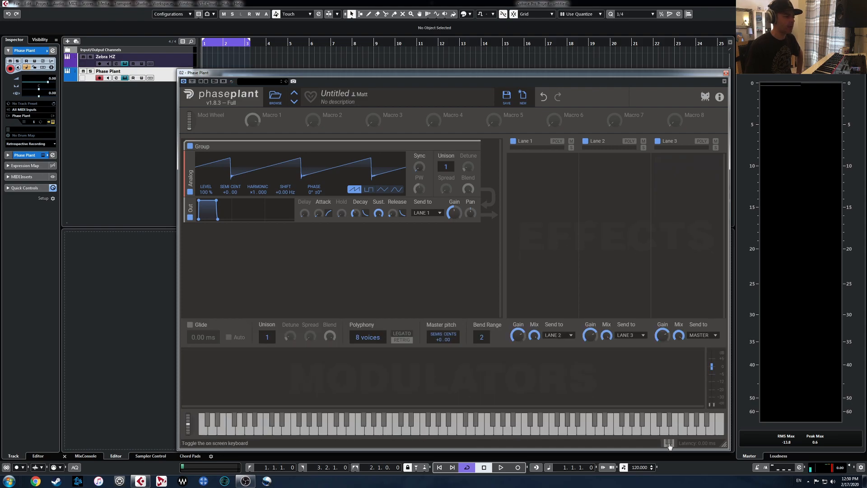
pyautogui.click(669, 444)
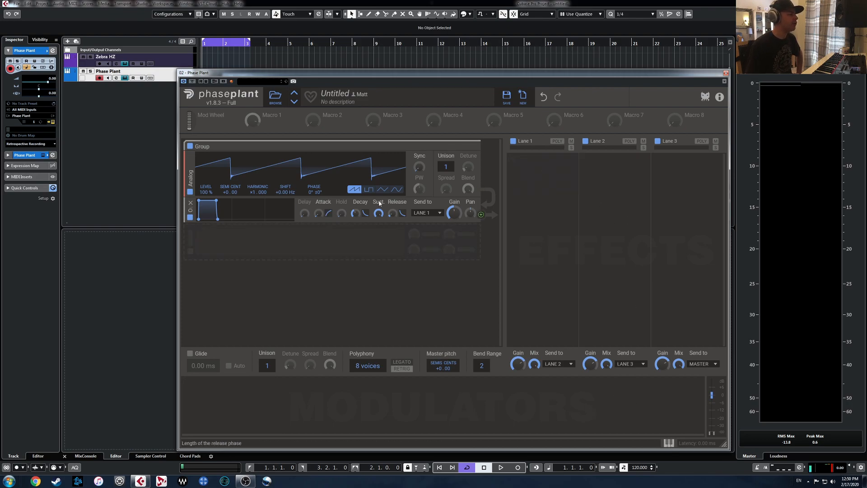
pyautogui.click(398, 189)
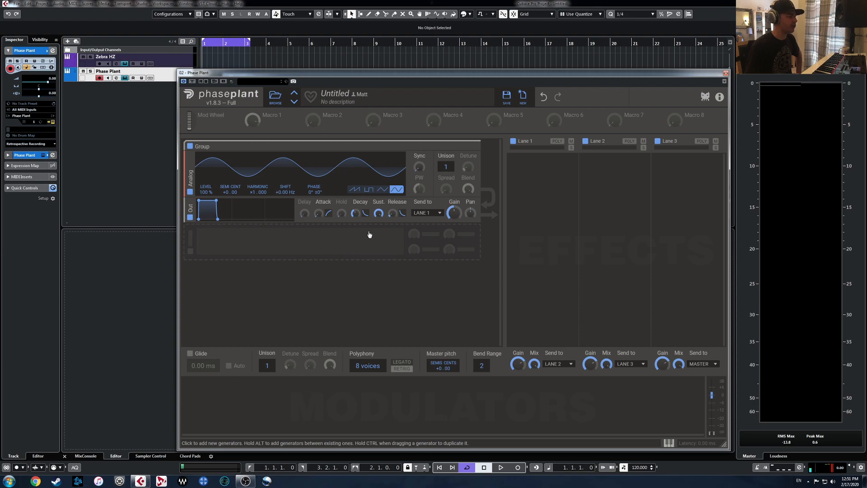
# Step: Add two more Analog generators below the output and set both to the sine waveform
pyautogui.click(324, 245)
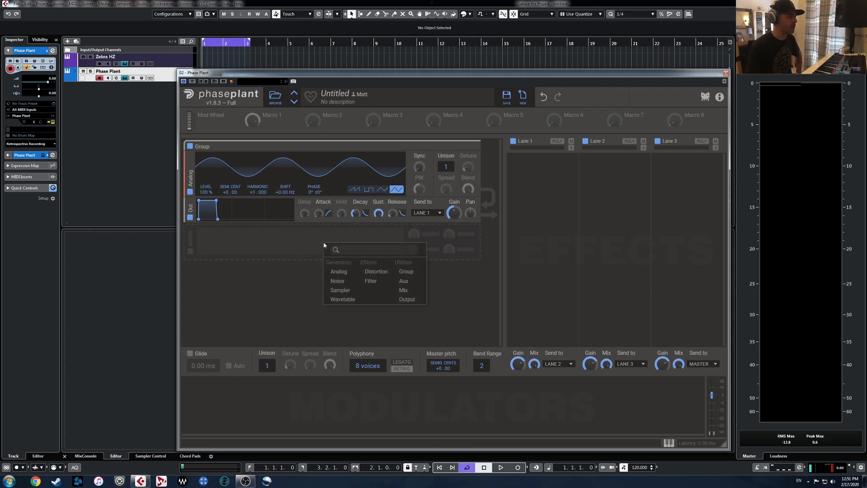
pyautogui.click(343, 271)
pyautogui.click(320, 287)
pyautogui.click(341, 315)
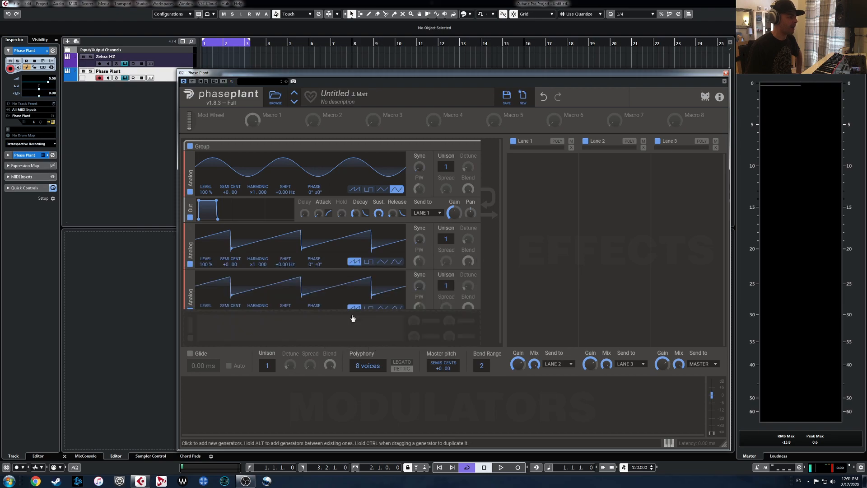
pyautogui.click(396, 261)
pyautogui.click(397, 308)
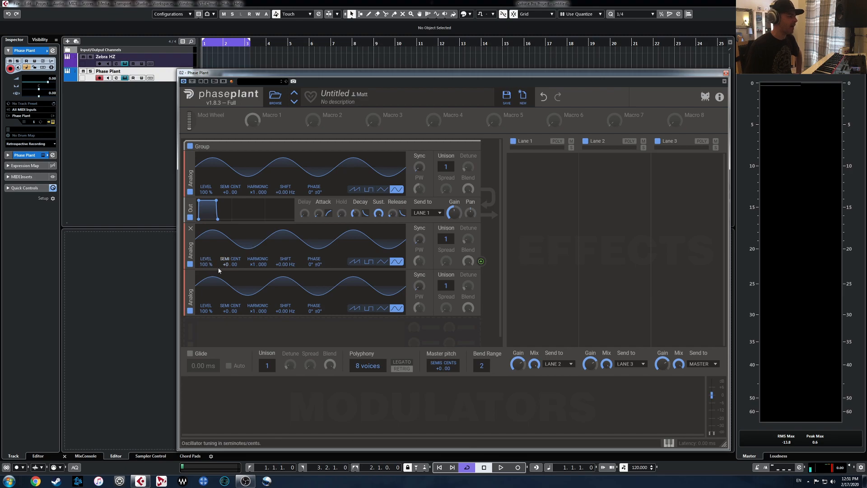
# Step: Set the second oscillator's pitch to +12 semitones and the third oscillator's pitch to +24 semitones
pyautogui.doubleClick(225, 266)
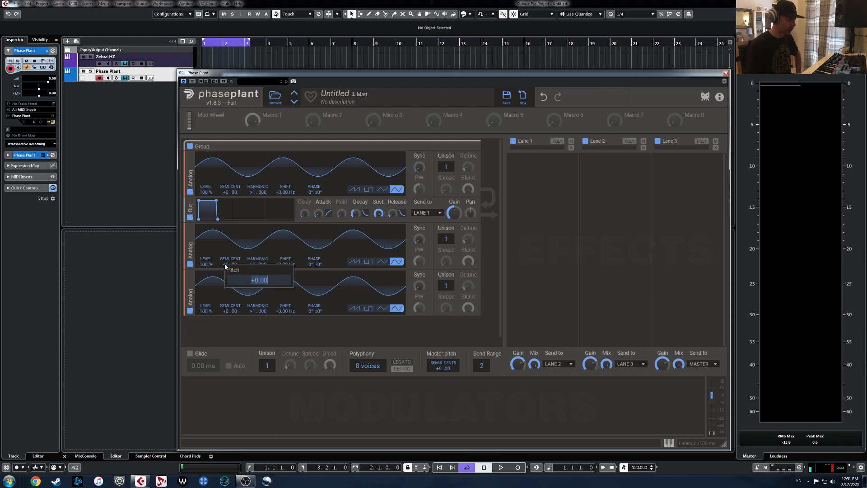
pyautogui.press('Return')
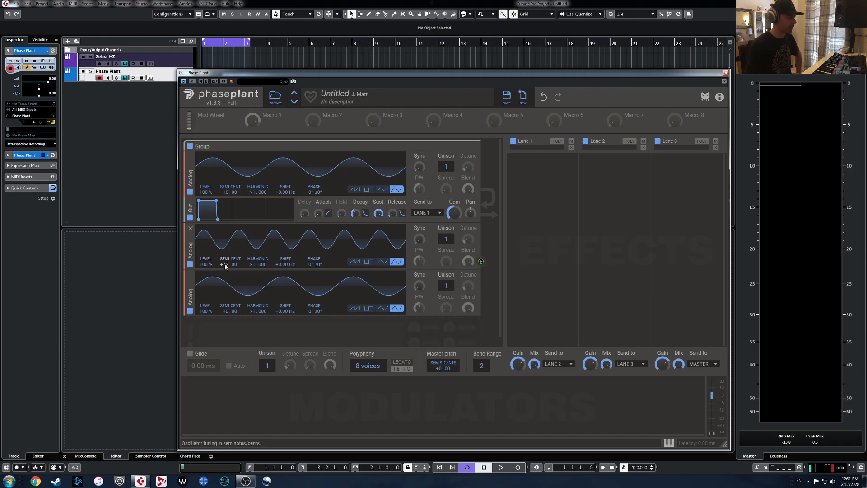
pyautogui.doubleClick(227, 312)
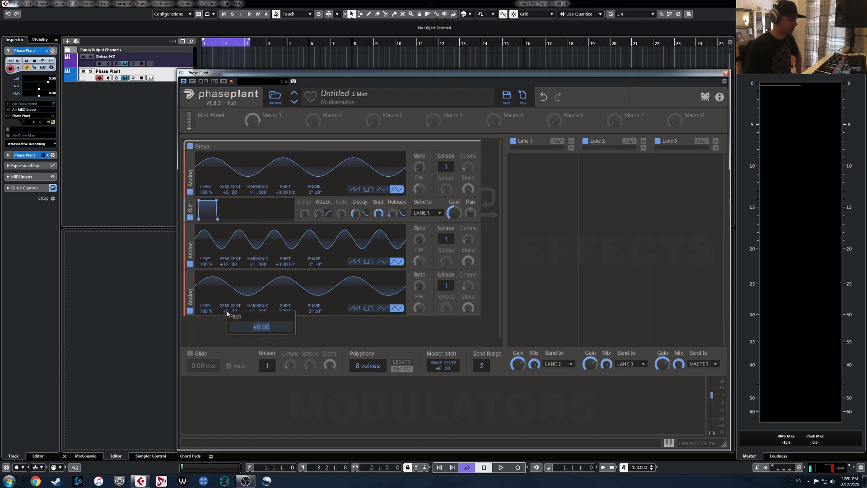
pyautogui.press('Return')
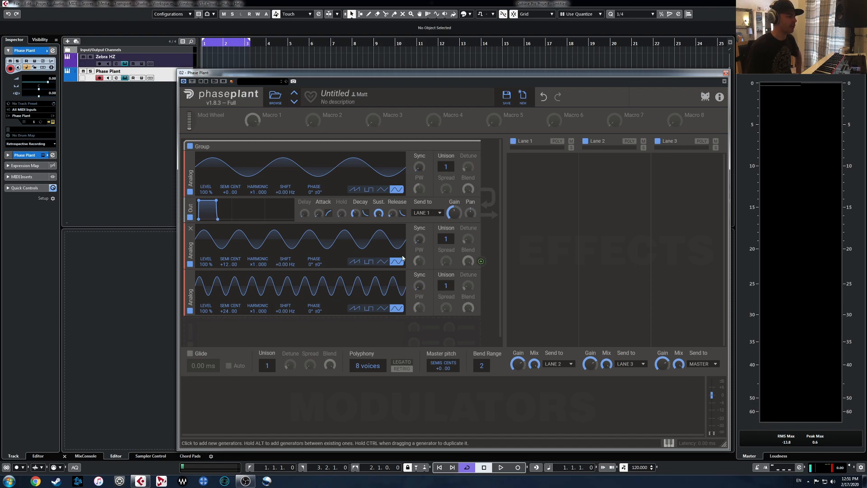
# Step: Modulate the second oscillator's phase with the third oscillator, and the first oscillator's phase with the second
pyautogui.click(481, 307)
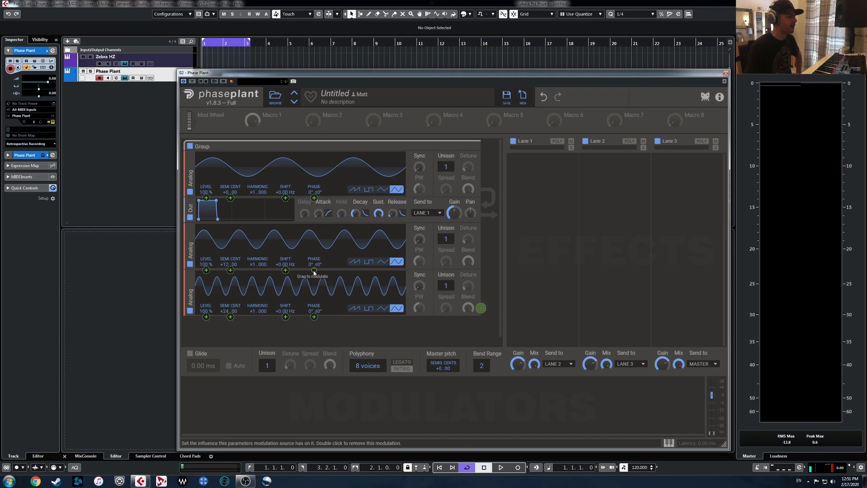
pyautogui.moveTo(314, 271)
pyautogui.mouseDown()
pyautogui.moveTo(314, 254)
pyautogui.moveTo(313, 270)
pyautogui.mouseUp()
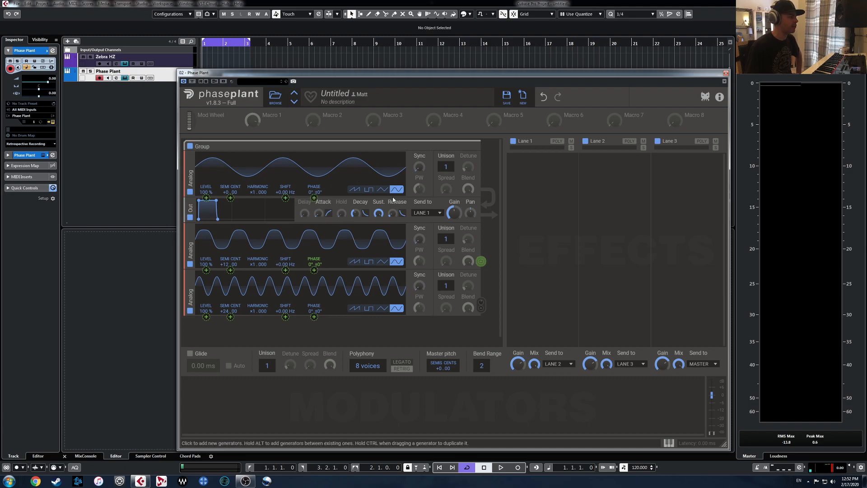
pyautogui.moveTo(313, 198); pyautogui.dragTo(313, 199)
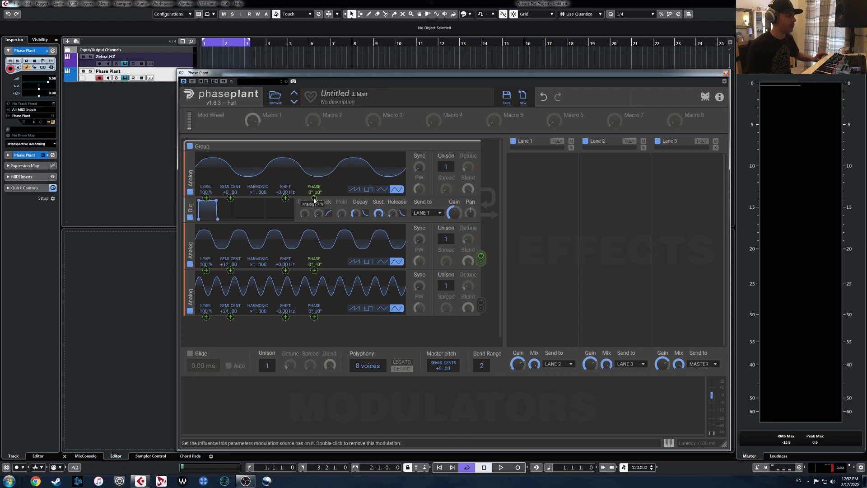
pyautogui.moveTo(314, 199)
pyautogui.mouseDown()
pyautogui.moveTo(315, 187)
pyautogui.moveTo(315, 197)
pyautogui.mouseUp()
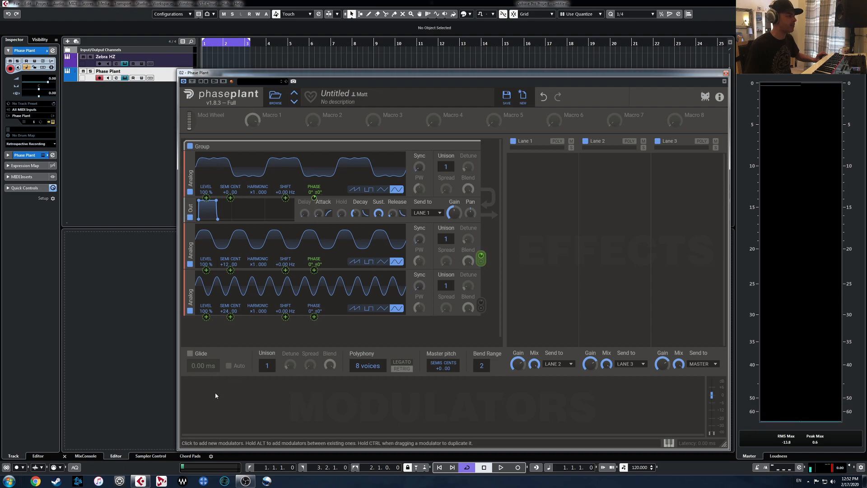
pyautogui.moveTo(315, 198)
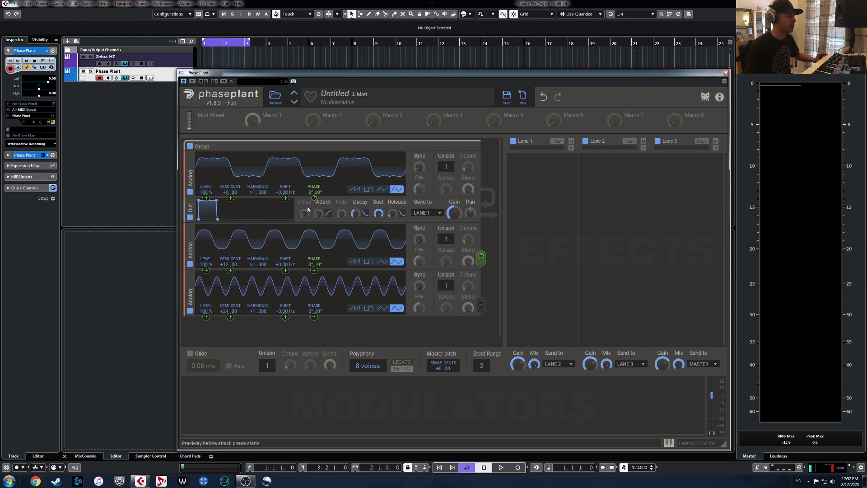
# Step: Add an LFO modulator with the Ramp Up shape and set its output to unipolar
pyautogui.click(214, 394)
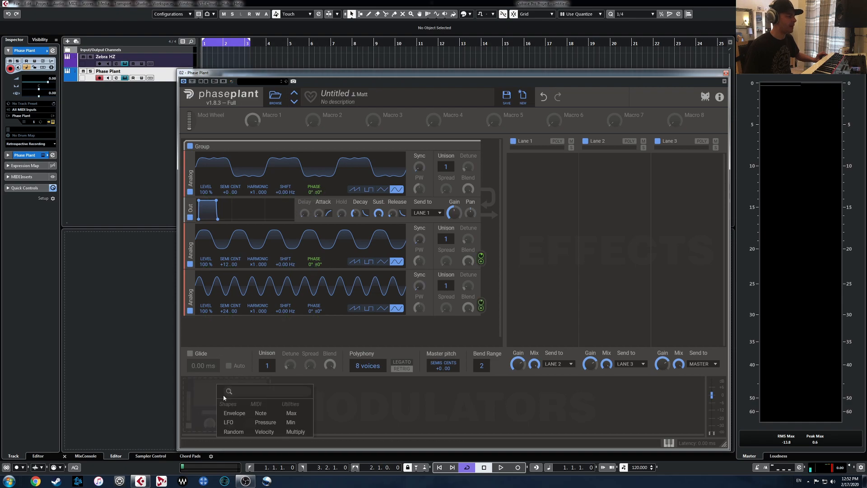
pyautogui.click(229, 421)
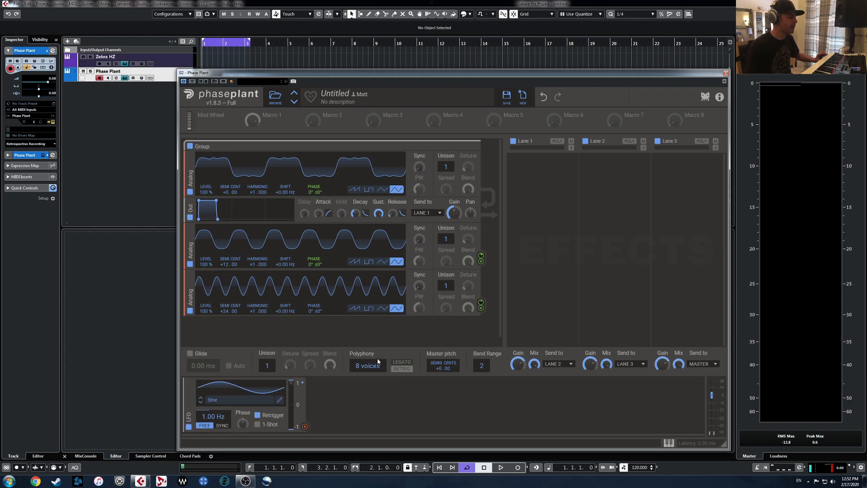
pyautogui.click(224, 403)
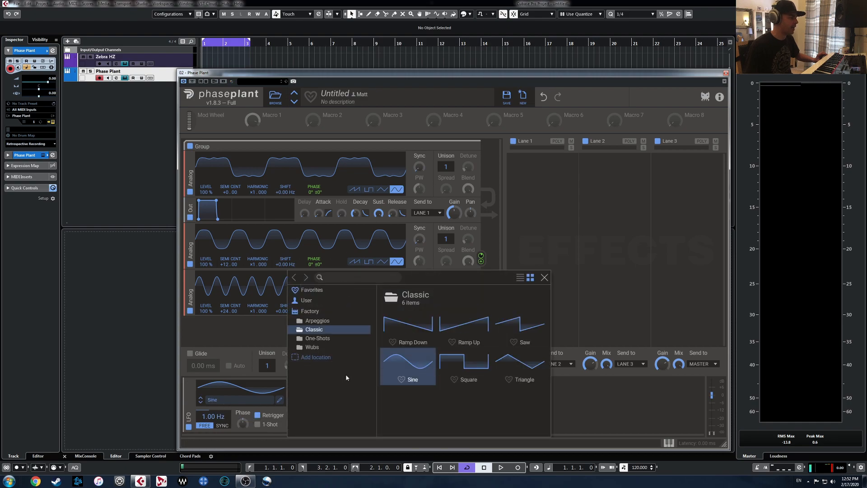
pyautogui.click(463, 330)
pyautogui.click(545, 278)
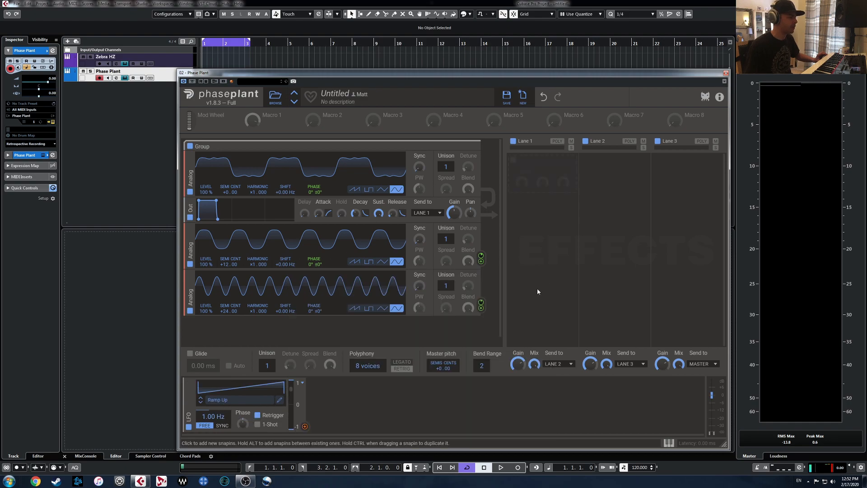
pyautogui.click(303, 384)
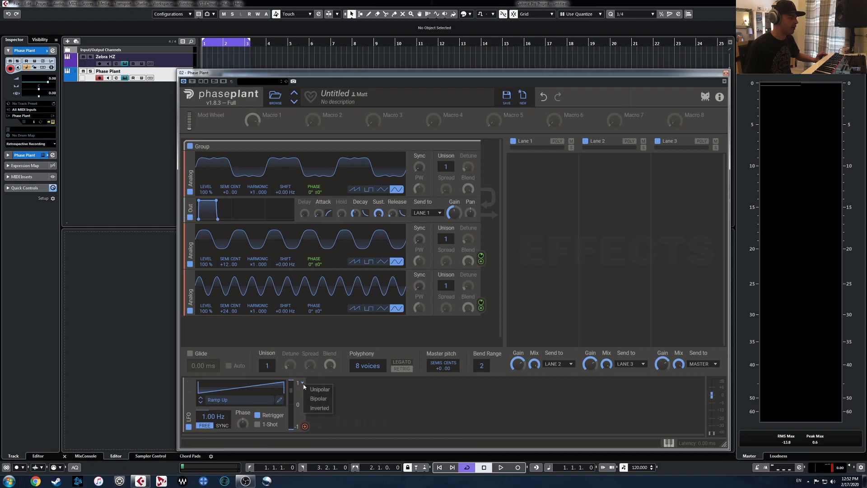
pyautogui.click(322, 391)
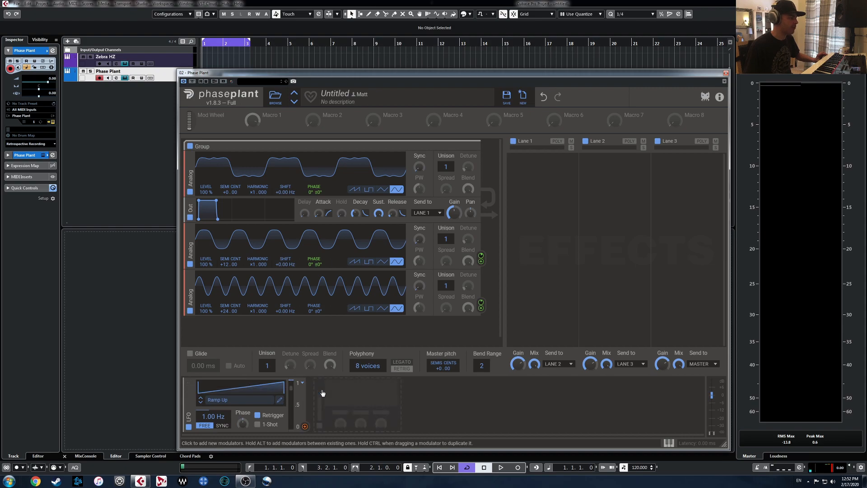
# Step: Sync the LFO to tempo at a rate of 4/8 and enable its 1-Shot mode
pyautogui.click(213, 423)
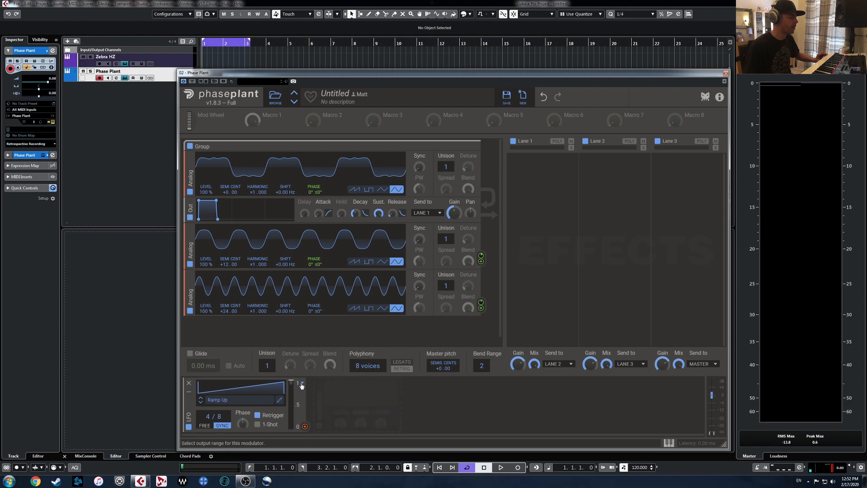
pyautogui.click(258, 424)
# Step: Assign the LFO to the phase modulation amounts of the first and second oscillators and increase the phase modulation depth
pyautogui.moveTo(306, 427); pyautogui.dragTo(315, 211)
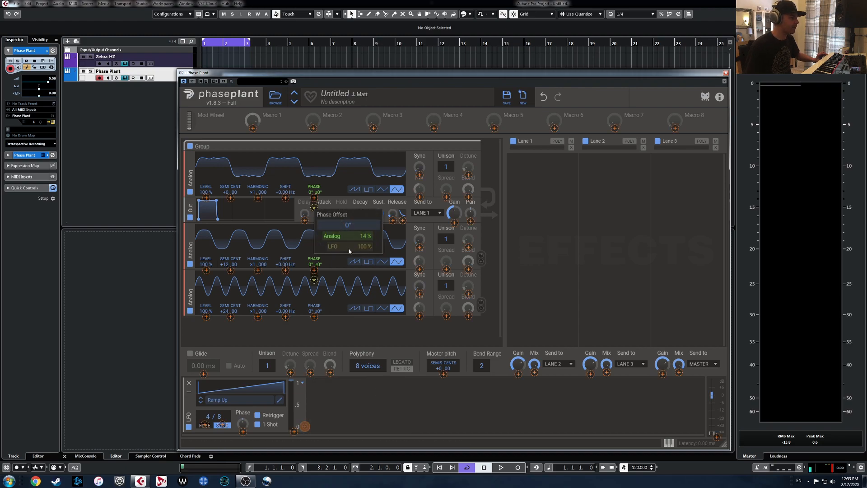
pyautogui.moveTo(315, 282); pyautogui.dragTo(314, 280)
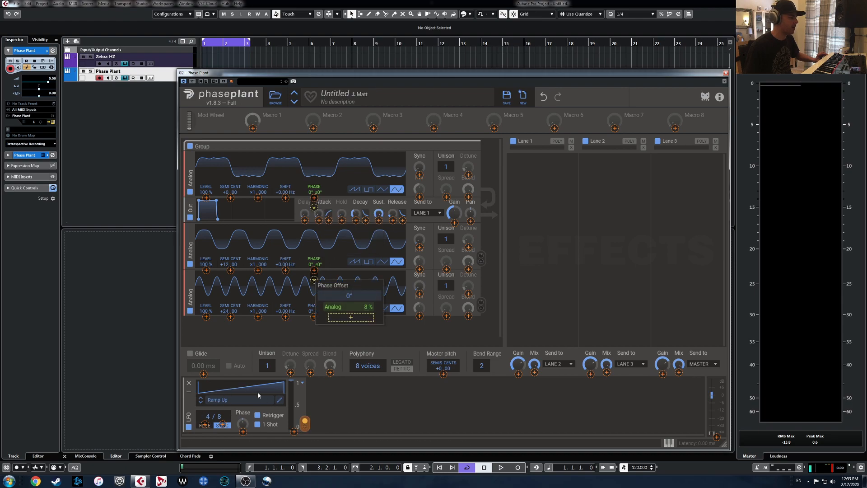
pyautogui.moveTo(355, 319); pyautogui.dragTo(355, 319)
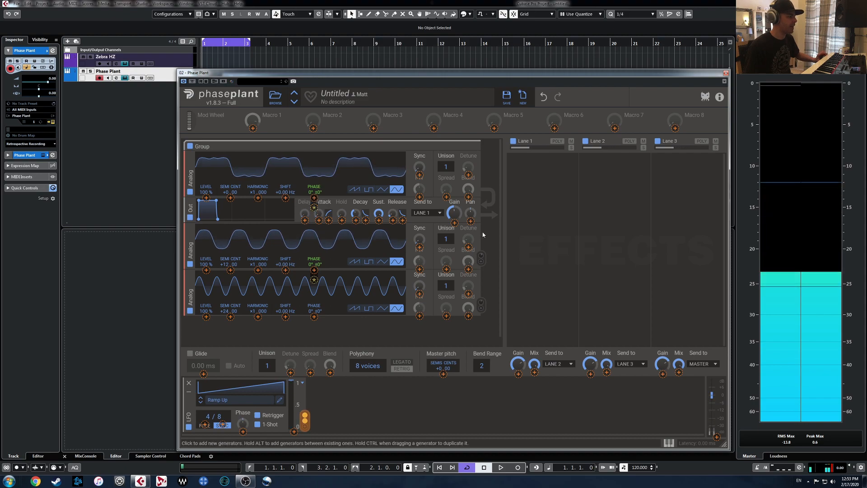
pyautogui.click(497, 237)
pyautogui.moveTo(481, 261); pyautogui.dragTo(313, 194)
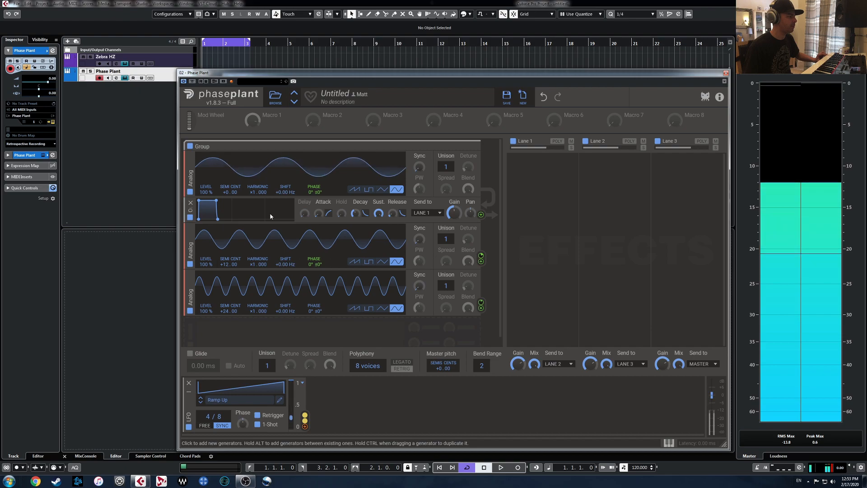
pyautogui.moveTo(314, 270)
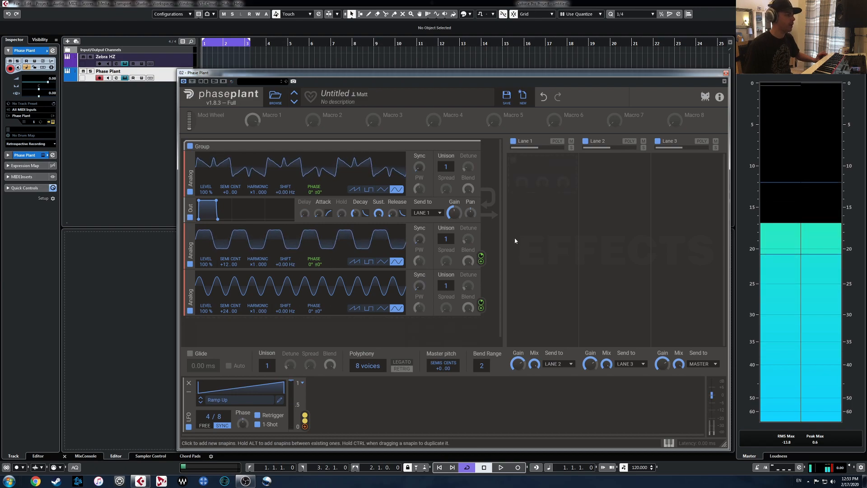
# Step: Set the output module's gain to -3 dB
pyautogui.doubleClick(454, 212)
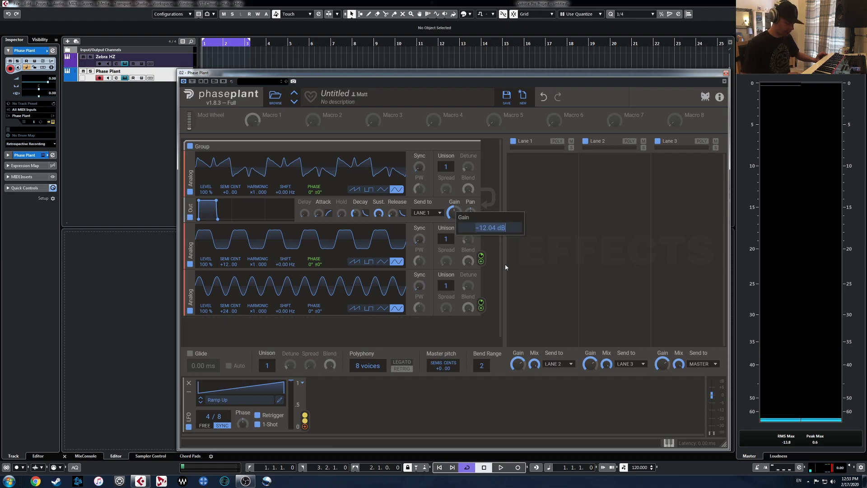
pyautogui.press('BackSpace')
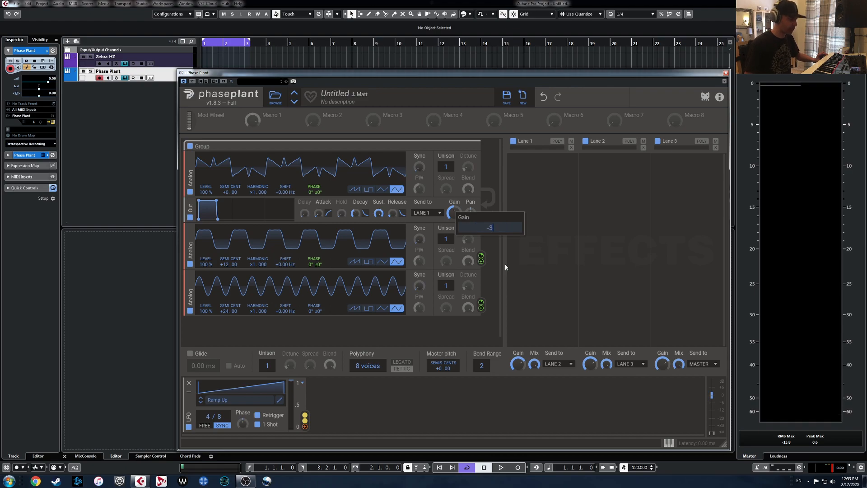
pyautogui.press('Escape')
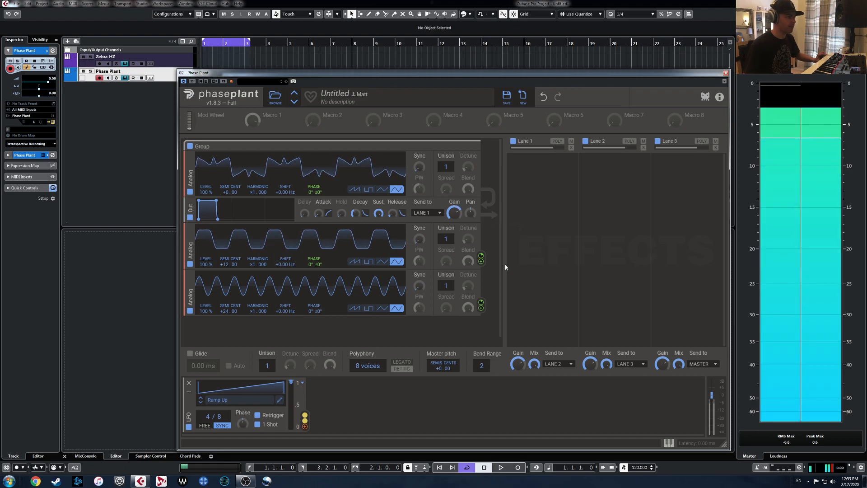
# Step: Insert the FabFilter Pro-L 2 limiter on the Stereo Out channel and reselect the Phase Plant track
pyautogui.click(68, 50)
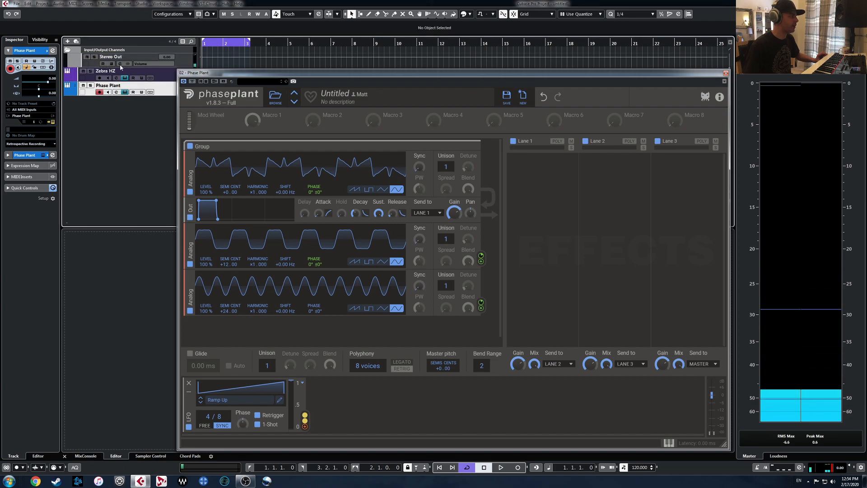
pyautogui.click(119, 63)
pyautogui.click(120, 192)
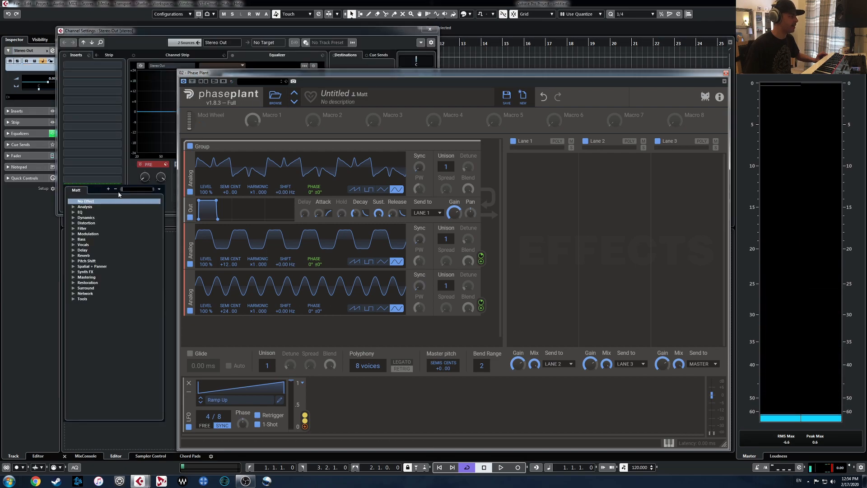
pyautogui.click(74, 219)
pyautogui.click(80, 234)
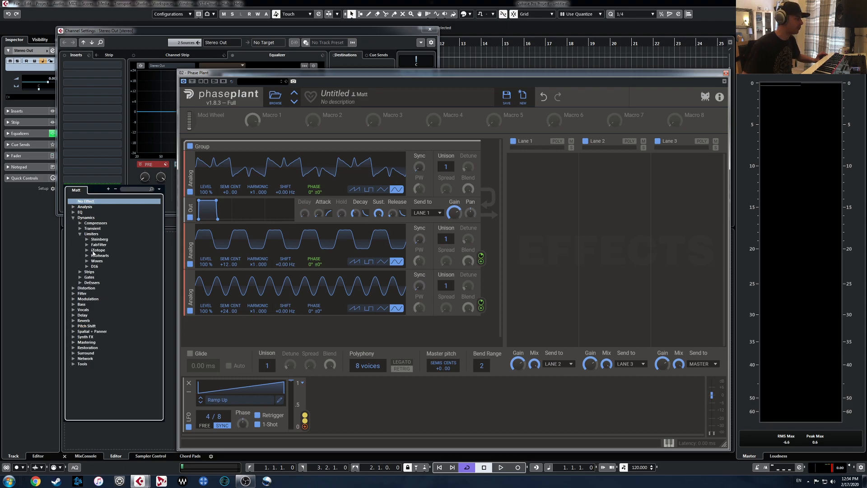
pyautogui.click(87, 244)
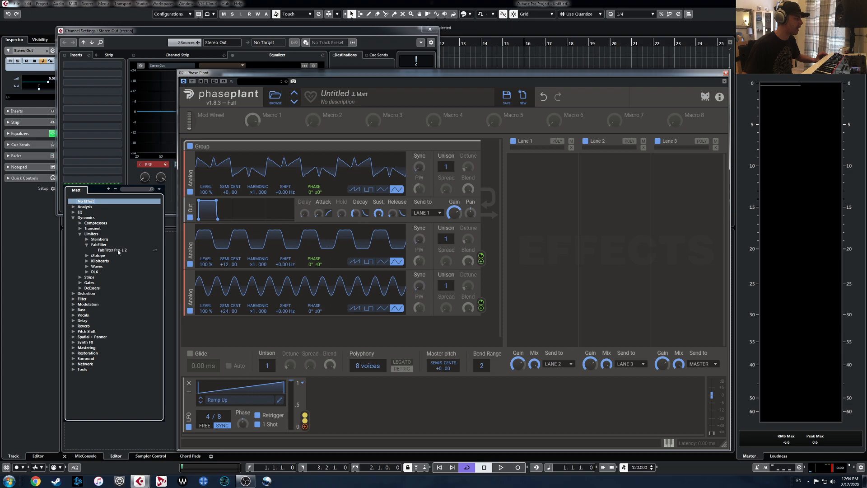
pyautogui.click(108, 252)
pyautogui.click(430, 30)
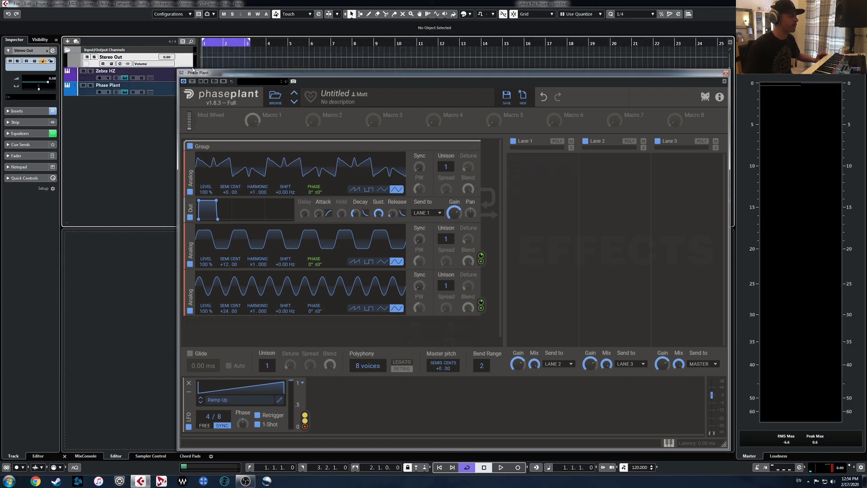
pyautogui.click(166, 90)
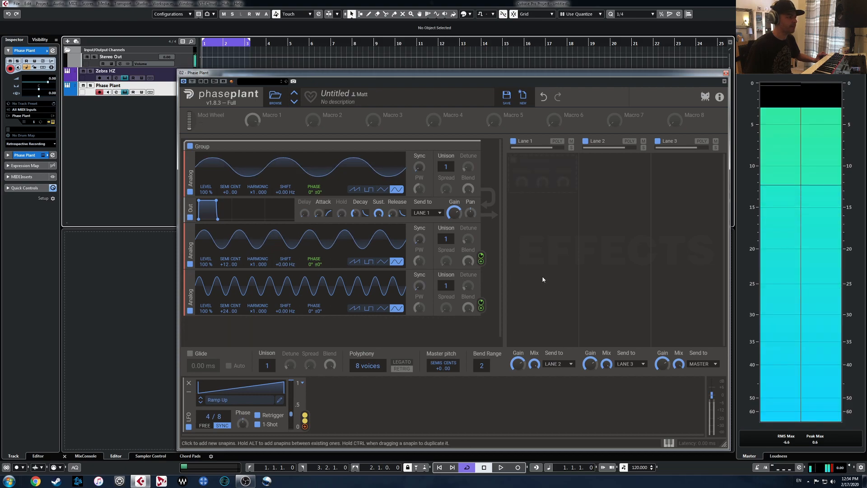
# Step: Move the +24 semitone oscillator above the +12 semitone oscillator in the generator group
pyautogui.click(544, 174)
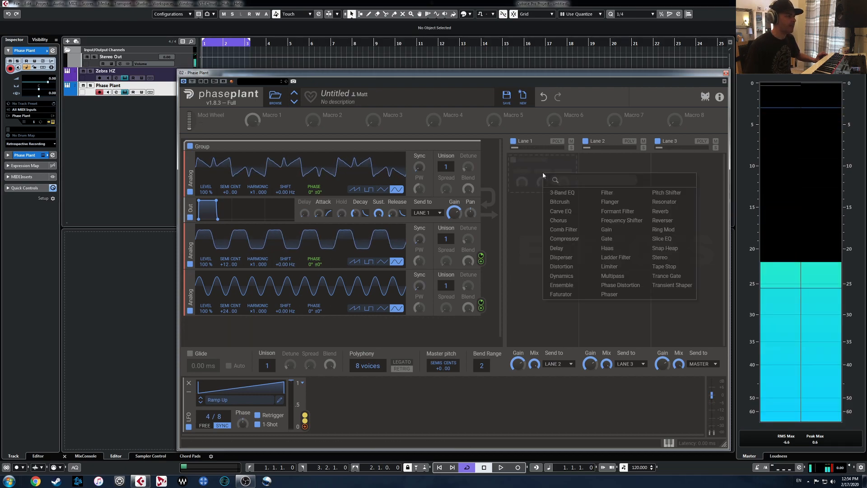
pyautogui.click(410, 333)
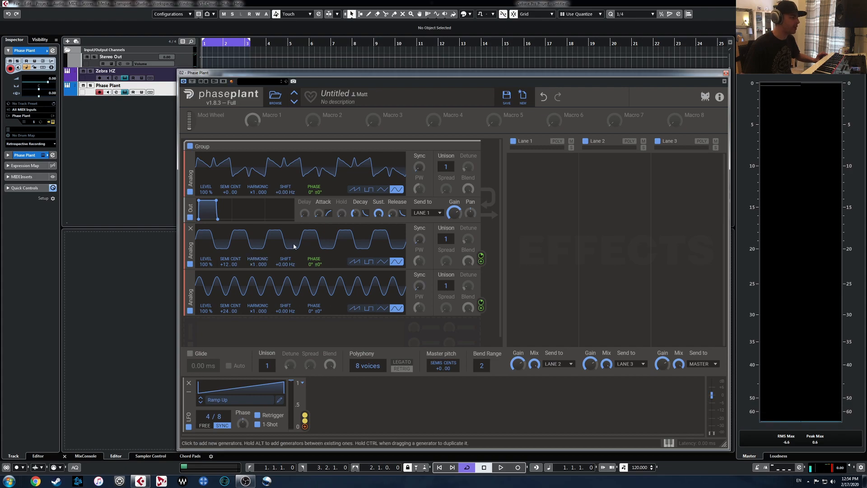
pyautogui.moveTo(189, 293); pyautogui.dragTo(191, 248)
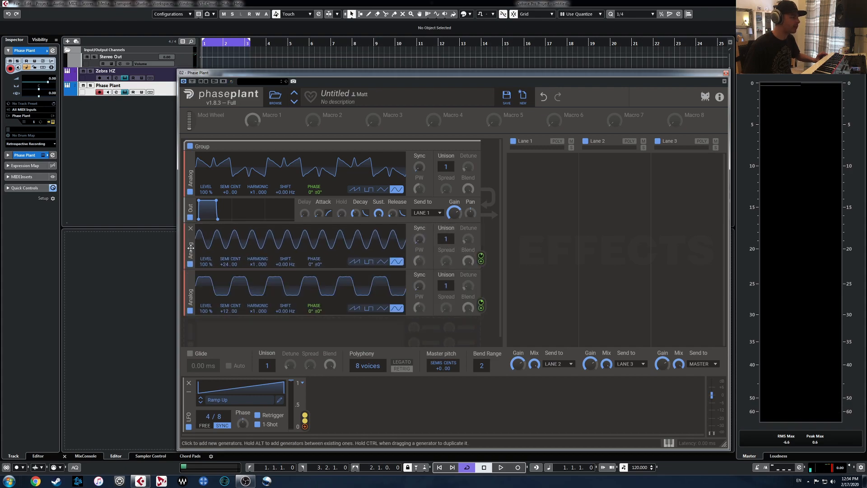
# Step: Add an Overdrive distortion module between the first oscillator and the output, and adjust its drive
pyautogui.click(256, 333)
pyautogui.click(312, 361)
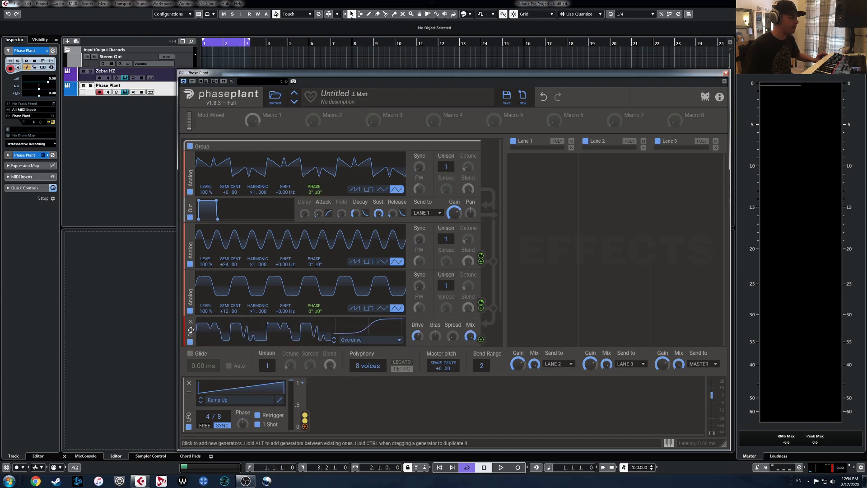
pyautogui.moveTo(189, 332); pyautogui.dragTo(192, 208)
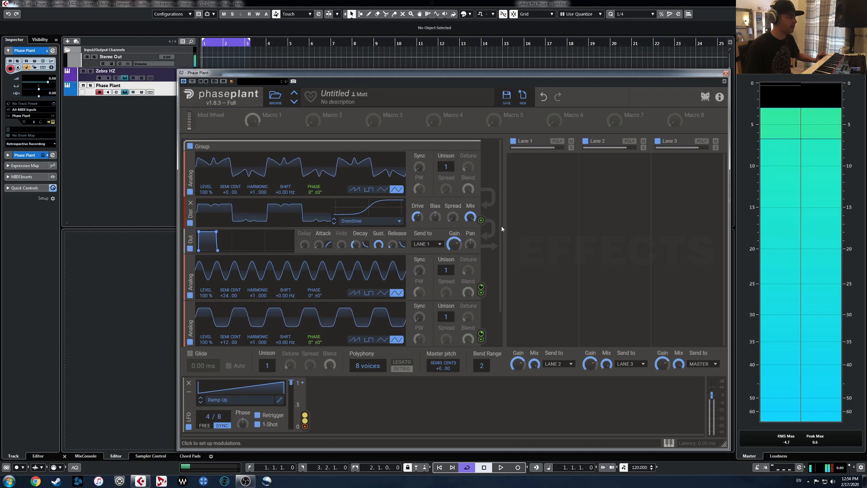
pyautogui.moveTo(417, 218); pyautogui.dragTo(416, 219)
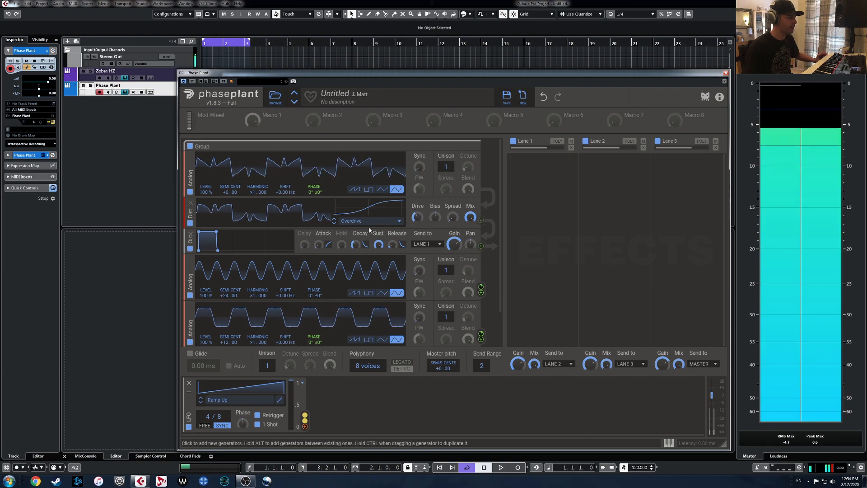
# Step: Set the output module's gain to -6 dB
pyautogui.moveTo(454, 244); pyautogui.dragTo(455, 243)
pyautogui.doubleClick(454, 244)
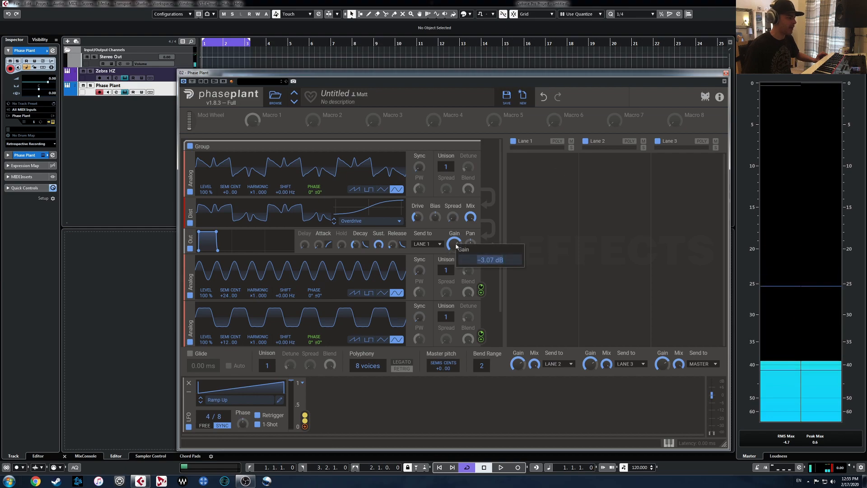
pyautogui.write('-6')
pyautogui.press('Return')
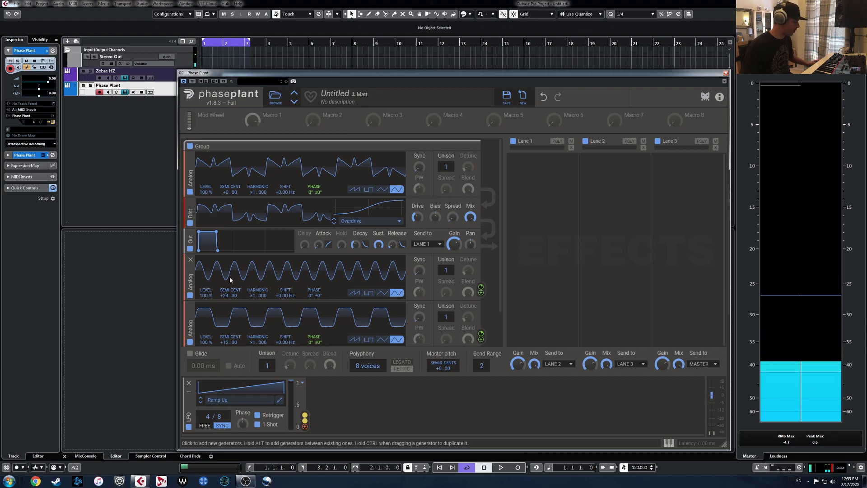
# Step: Insert a Filter module between the distortion and the output
pyautogui.press('alt')
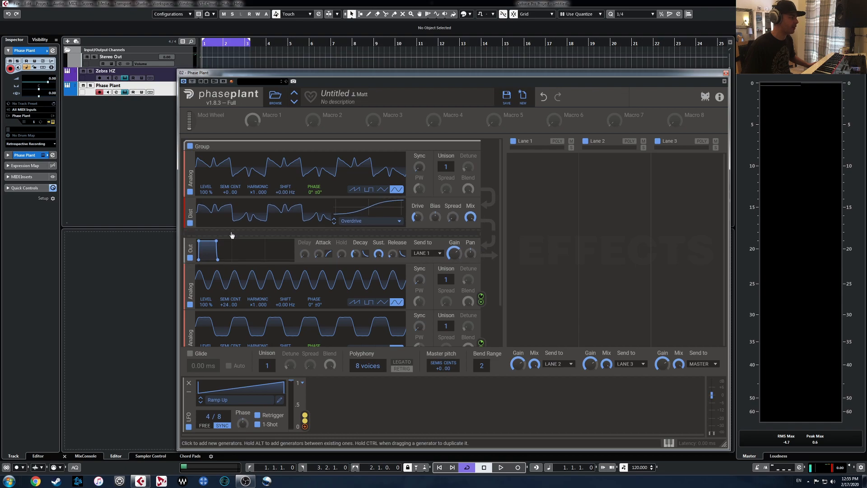
pyautogui.click(232, 235)
pyautogui.click(279, 270)
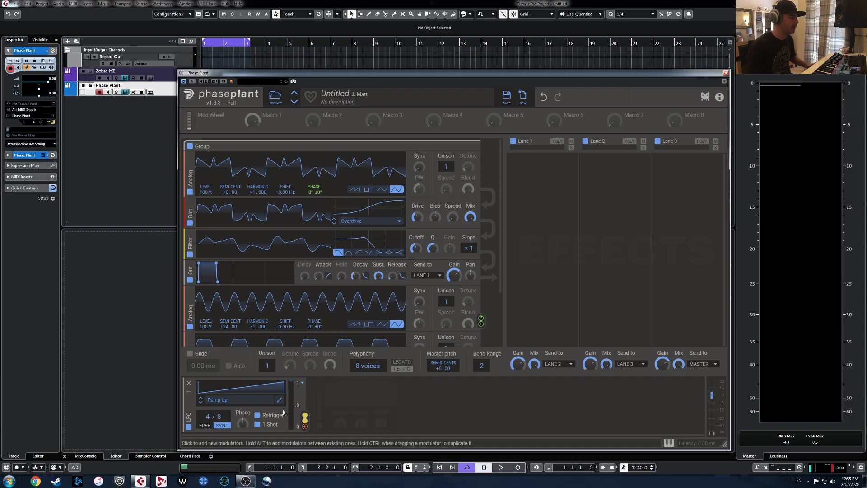
# Step: Modulate the filter's cutoff with the LFO, set the slope to ×2 and fine-tune the cutoff
pyautogui.click(304, 427)
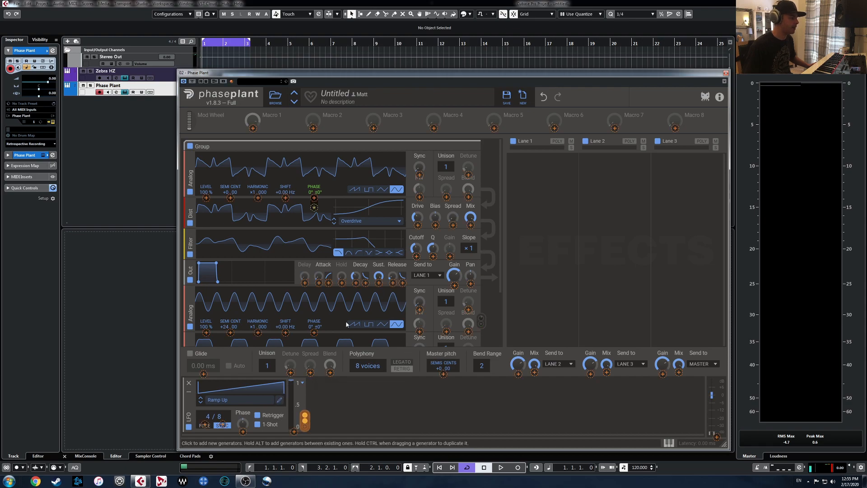
pyautogui.click(416, 256)
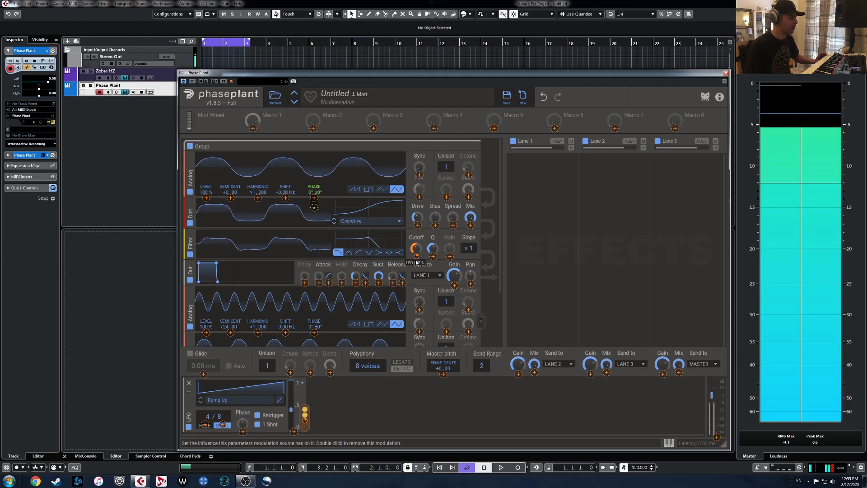
pyautogui.moveTo(415, 252); pyautogui.dragTo(417, 253)
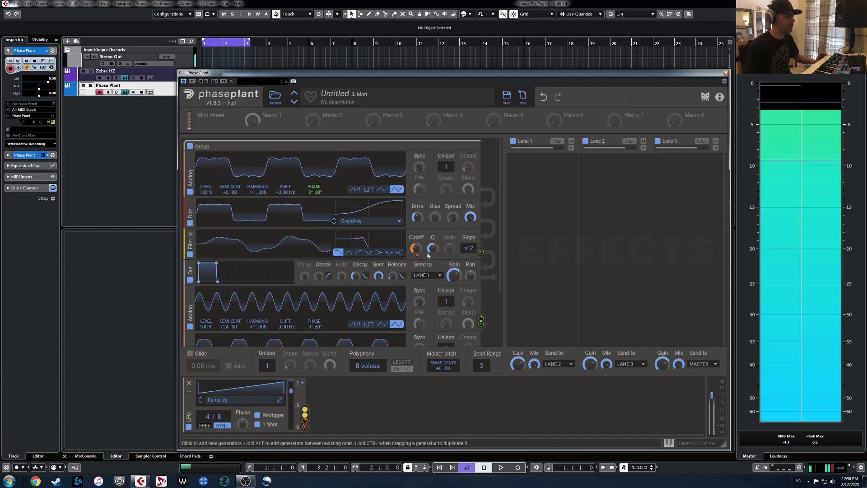
pyautogui.moveTo(416, 248); pyautogui.dragTo(416, 248)
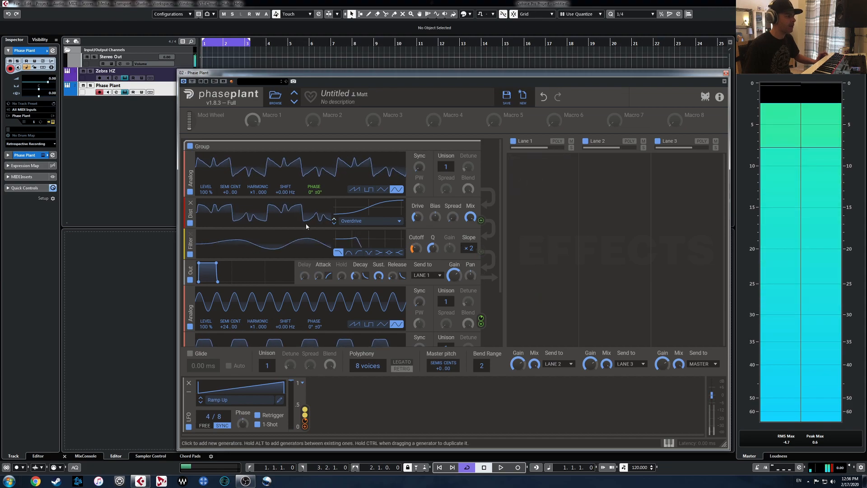
# Step: Remove the Filter and Distortion modules from the generator group
pyautogui.click(190, 234)
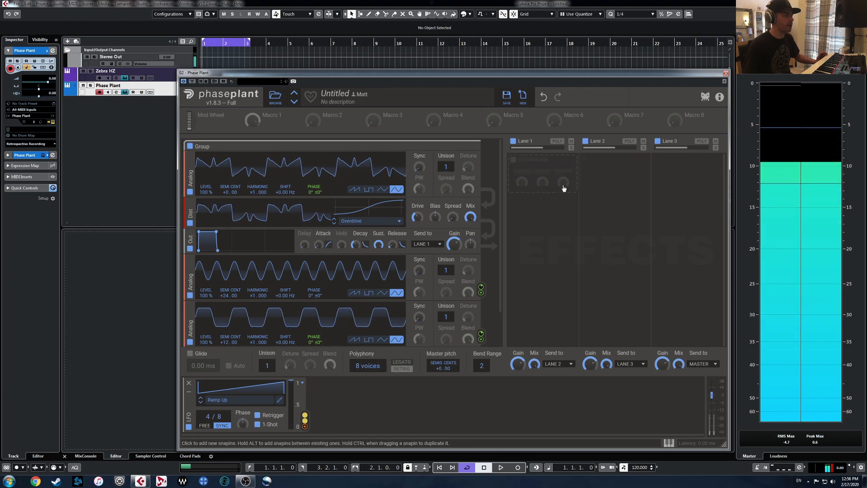
pyautogui.click(190, 203)
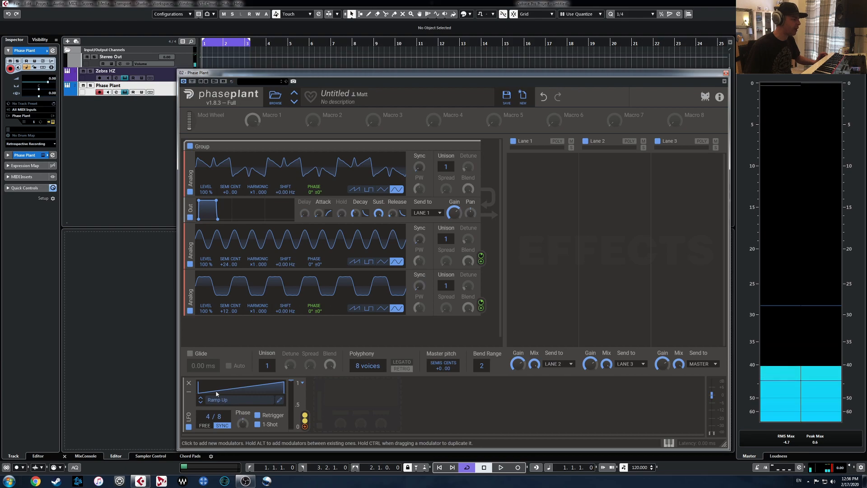
# Step: Reshape the LFO's Ramp Up curve to start at about 25% and rise gently through a middle node to 100%
pyautogui.click(279, 400)
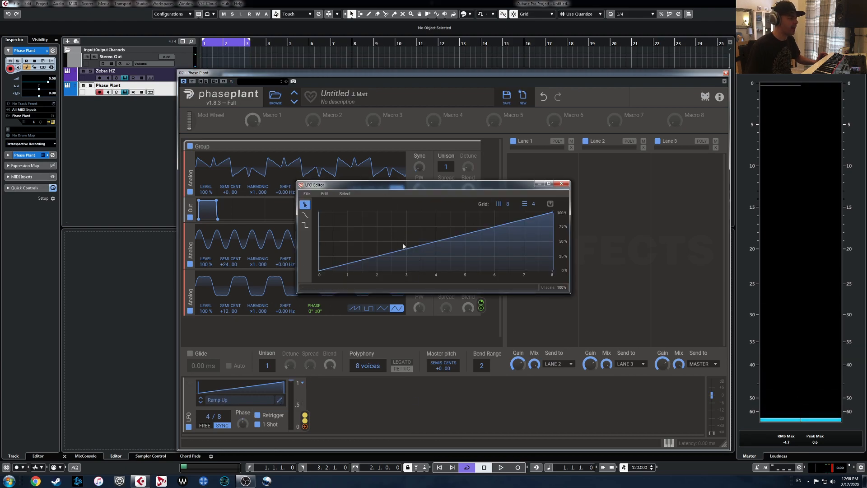
pyautogui.moveTo(320, 273); pyautogui.dragTo(320, 261)
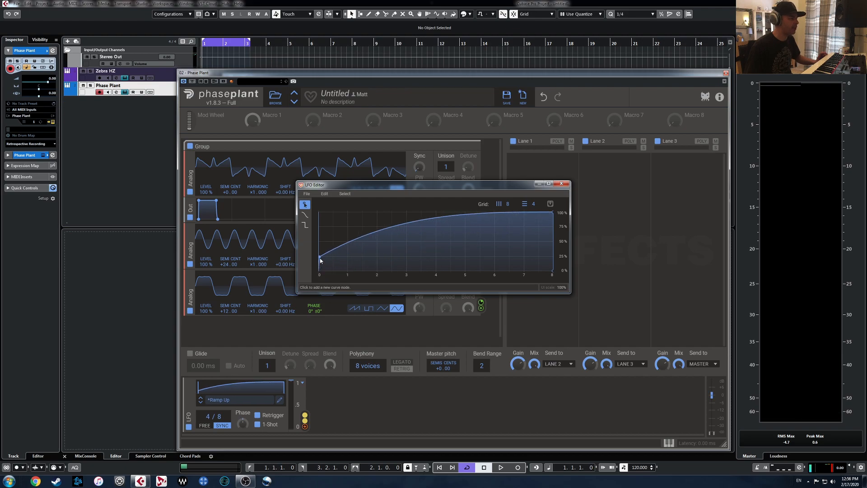
pyautogui.moveTo(416, 238); pyautogui.dragTo(383, 247)
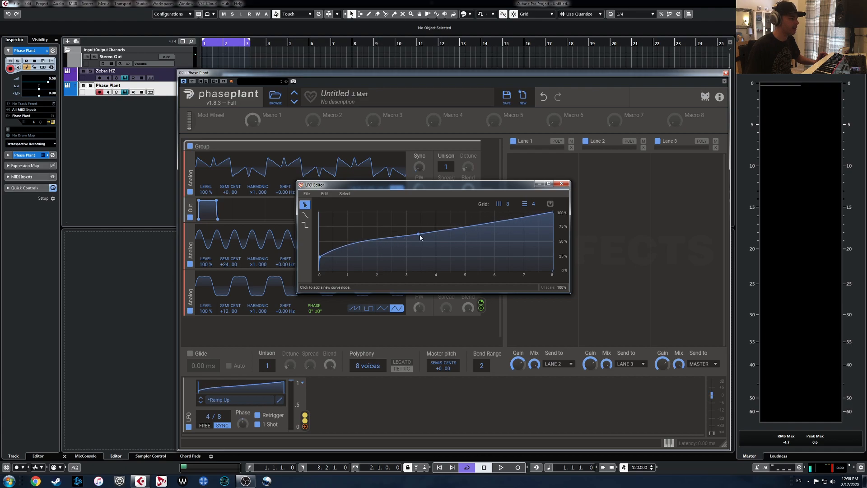
pyautogui.moveTo(440, 230); pyautogui.dragTo(422, 240)
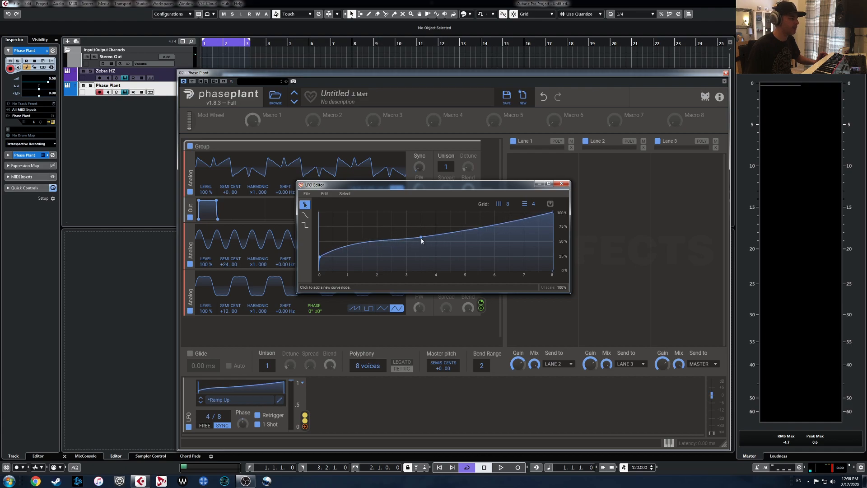
pyautogui.rightClick(321, 257)
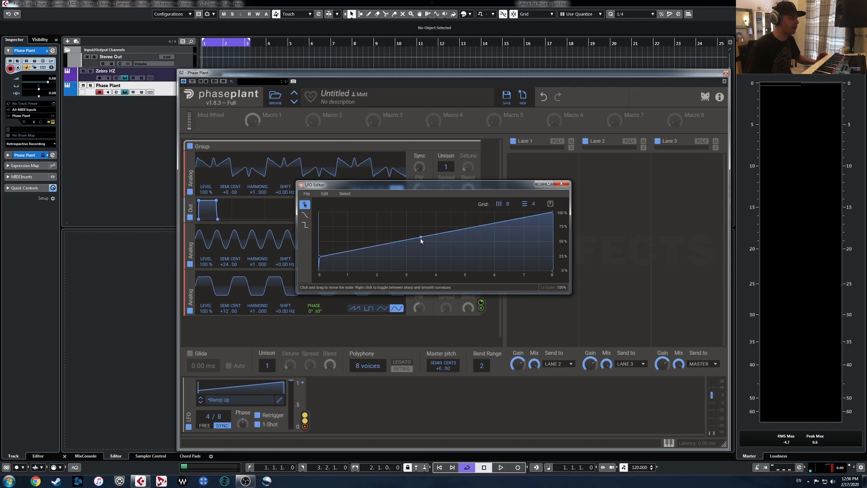
pyautogui.click(490, 226)
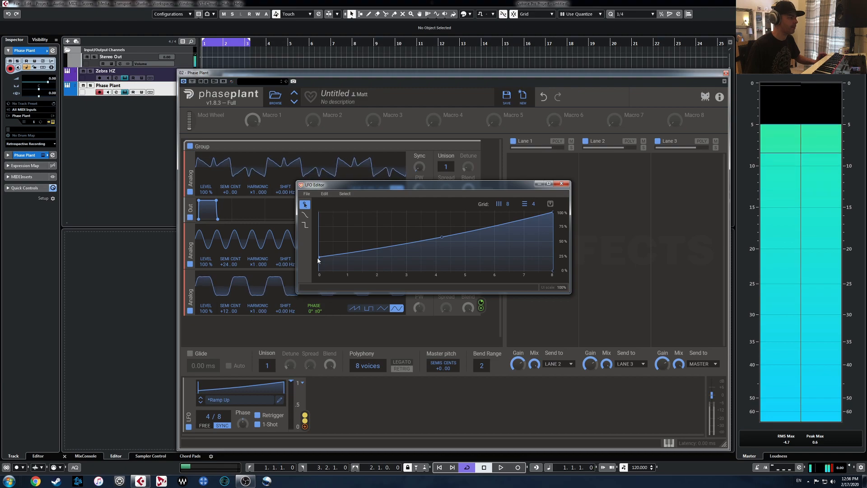
pyautogui.click(561, 183)
# Step: Add a Distortion effect to Lane 1, audition its Saturate and Foldback types, and choose Sine
pyautogui.click(545, 172)
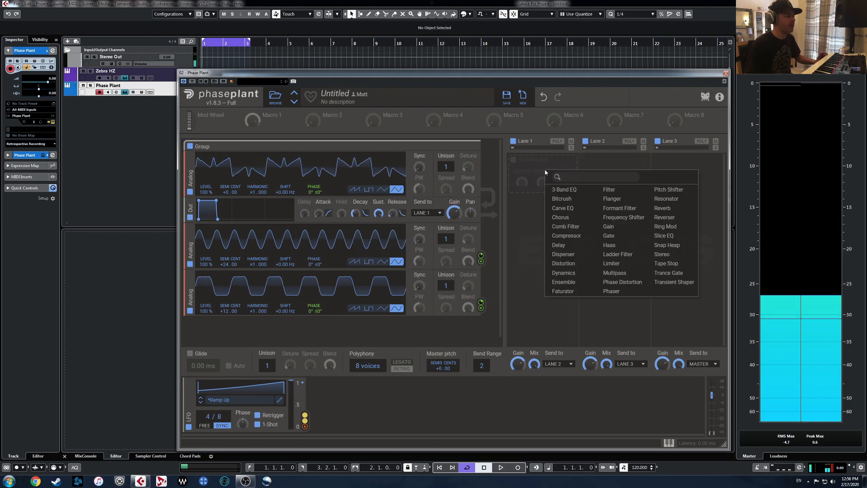
pyautogui.click(565, 264)
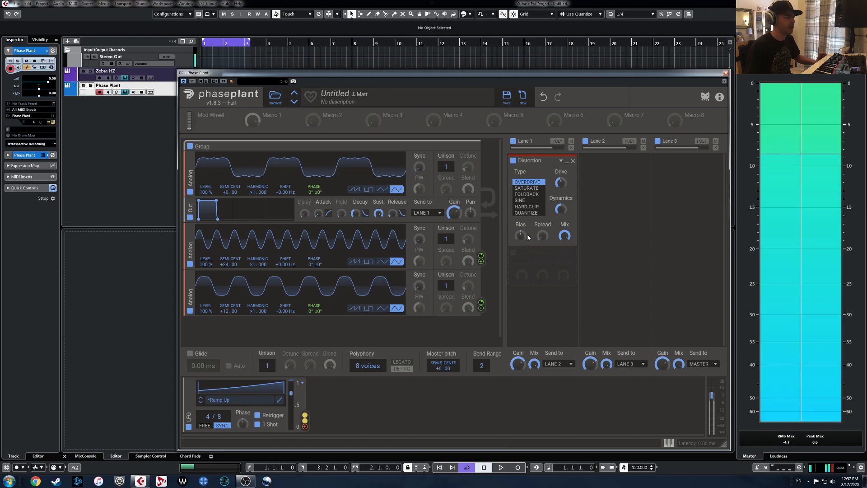
pyautogui.click(530, 188)
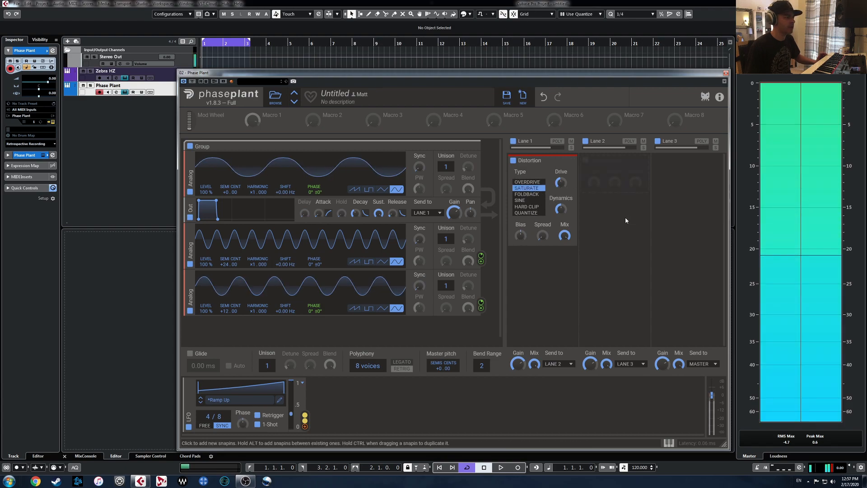
pyautogui.click(527, 195)
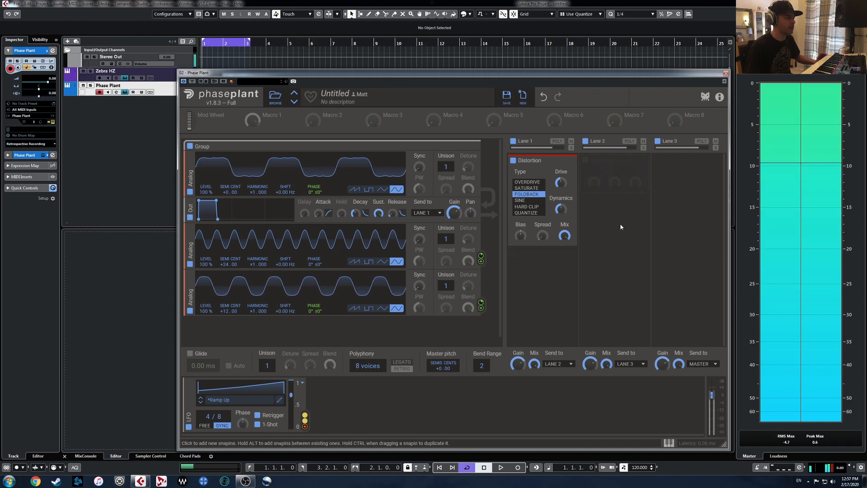
pyautogui.click(526, 200)
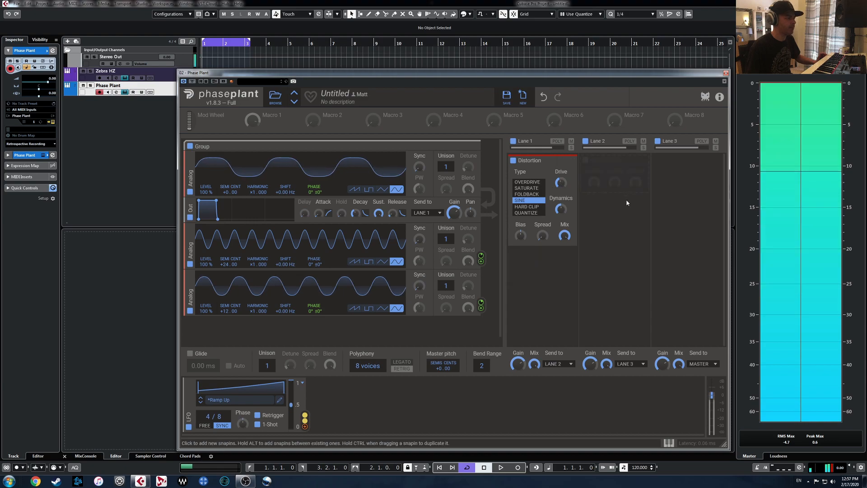
# Step: Set the distortion's drive to 0 dB and modulate the drive with the LFO
pyautogui.moveTo(561, 184); pyautogui.dragTo(561, 208)
pyautogui.rightClick(560, 183)
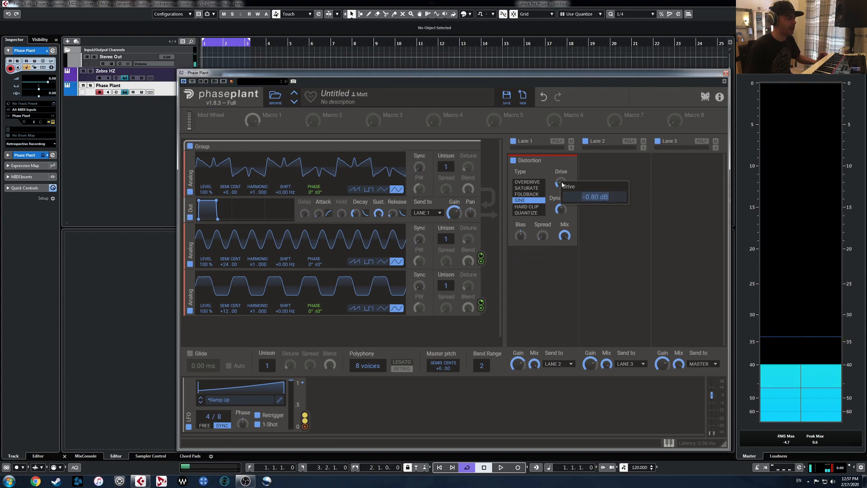
pyautogui.write('0')
pyautogui.press('Return')
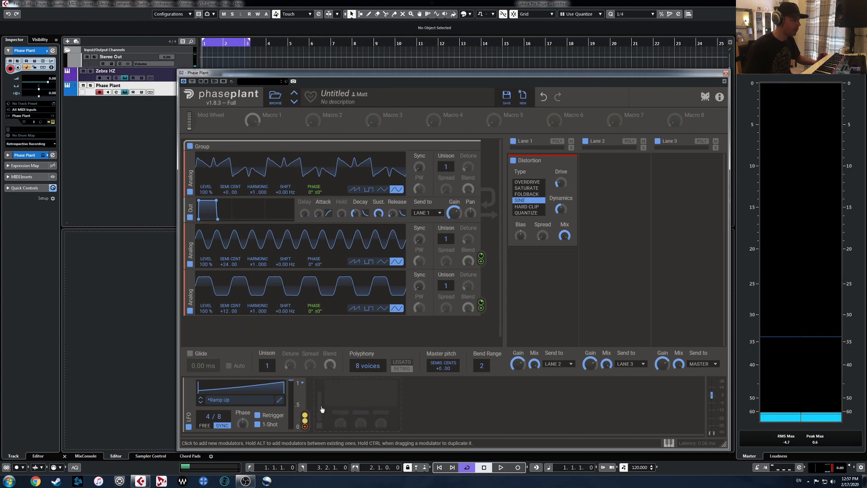
pyautogui.click(305, 426)
pyautogui.click(561, 190)
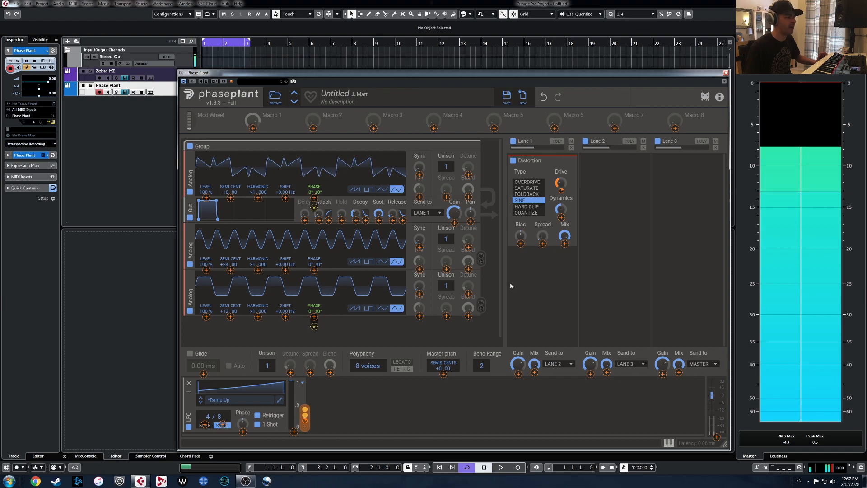
# Step: Add a Chorus below the distortion in Lane 1, lower its mix to about 54%, and adjust its rate and delay
pyautogui.click(546, 262)
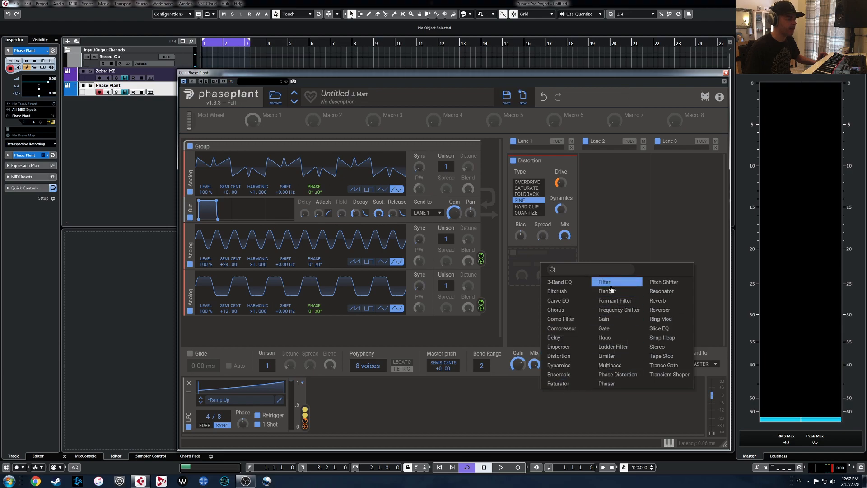
pyautogui.click(556, 310)
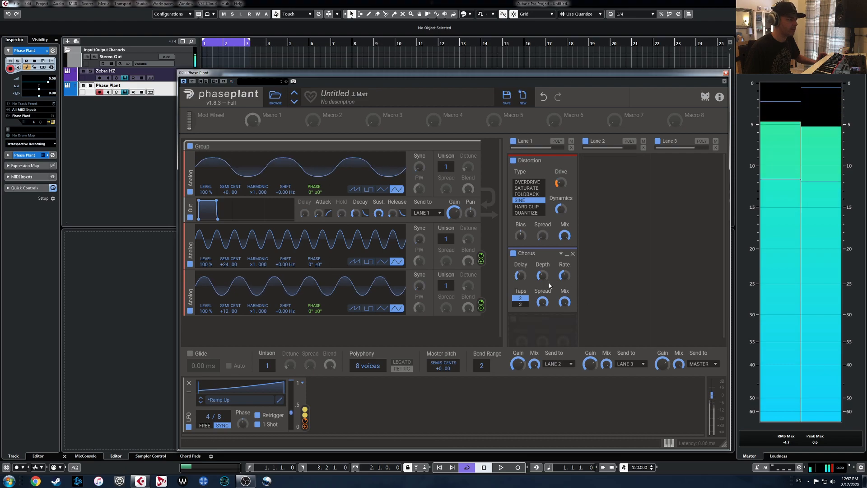
pyautogui.moveTo(564, 302); pyautogui.dragTo(564, 326)
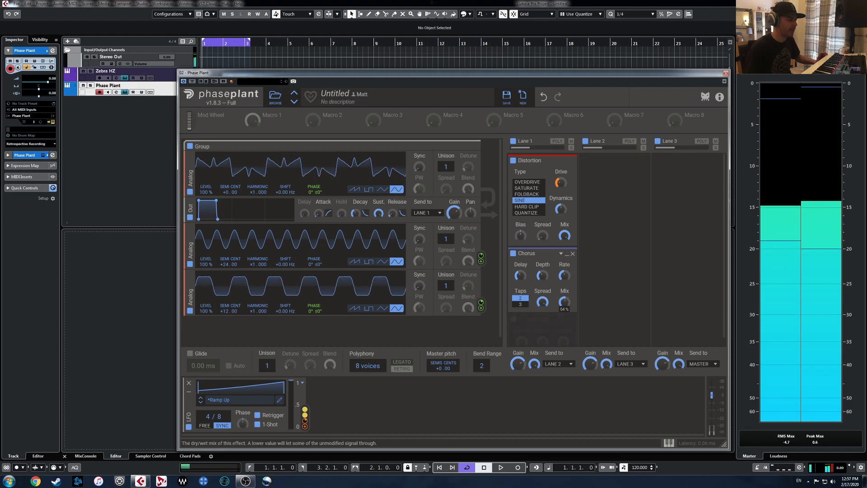
pyautogui.moveTo(563, 276); pyautogui.dragTo(563, 288)
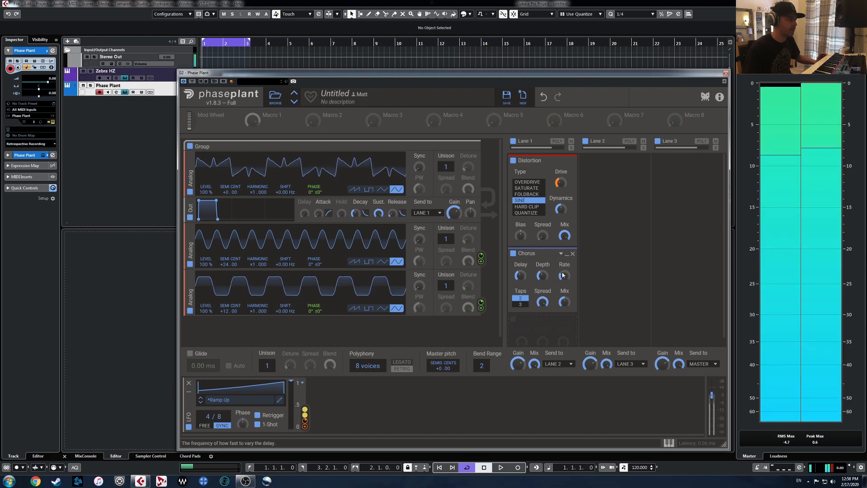
pyautogui.moveTo(517, 276); pyautogui.dragTo(542, 276)
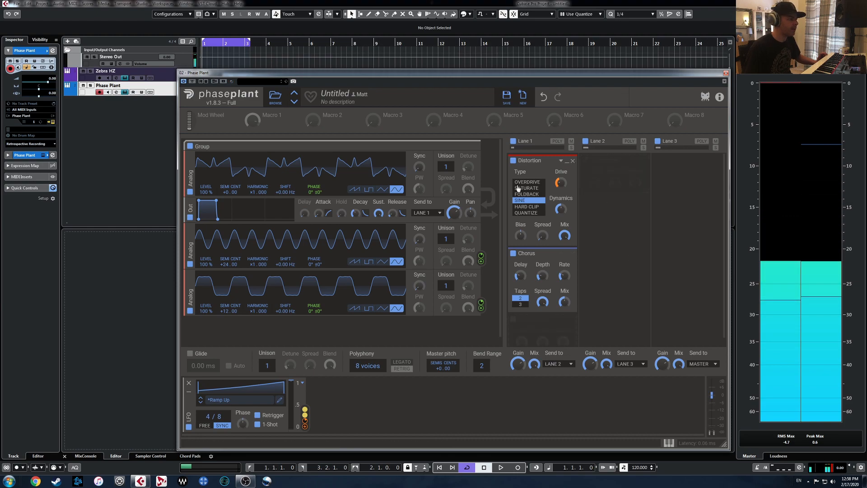
# Step: Add a Filter effect below the chorus in Lane 1
pyautogui.click(540, 326)
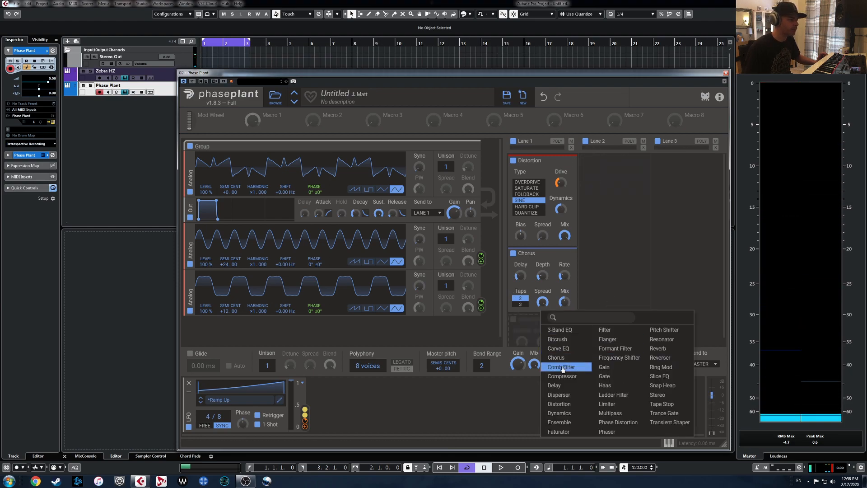
pyautogui.click(613, 332)
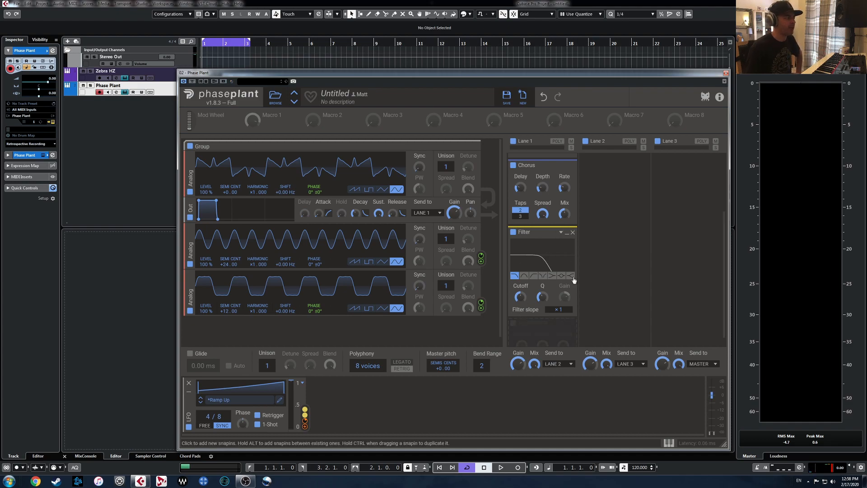
# Step: Switch to the Zebra HZ instrument and insert a VCF3 filter below VCF1 in the signal grid
pyautogui.click(126, 79)
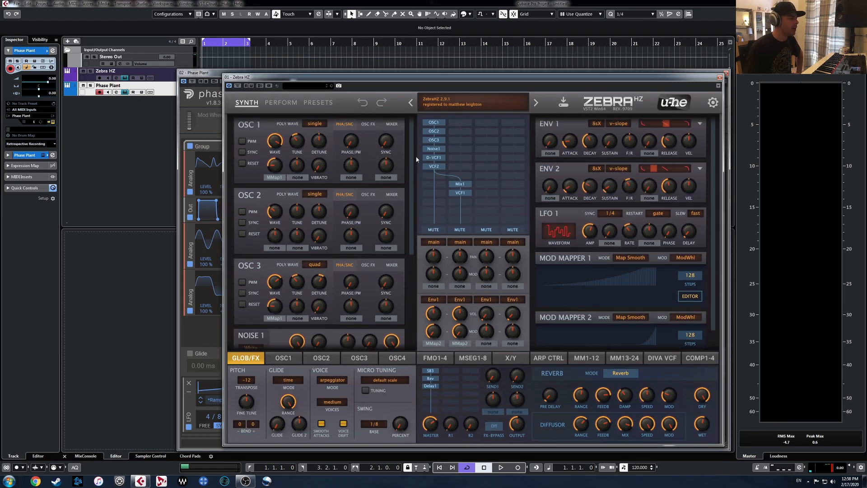
pyautogui.click(463, 204)
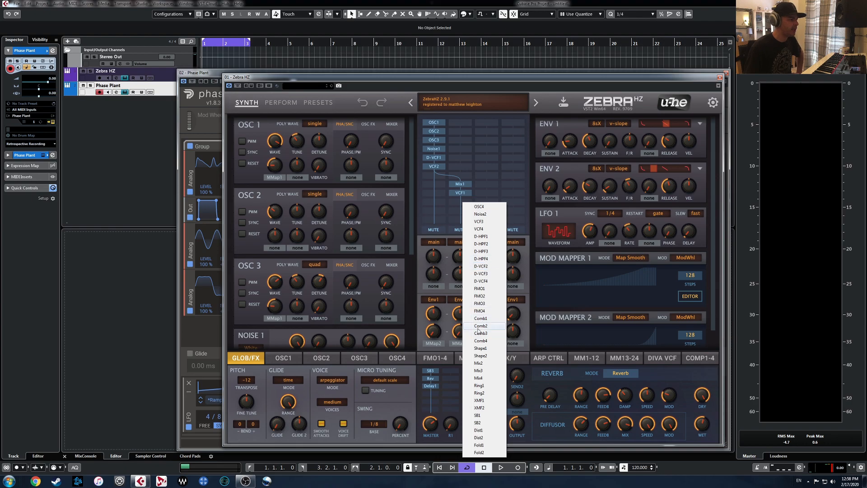
pyautogui.click(479, 222)
pyautogui.scroll(-1, 357, 280)
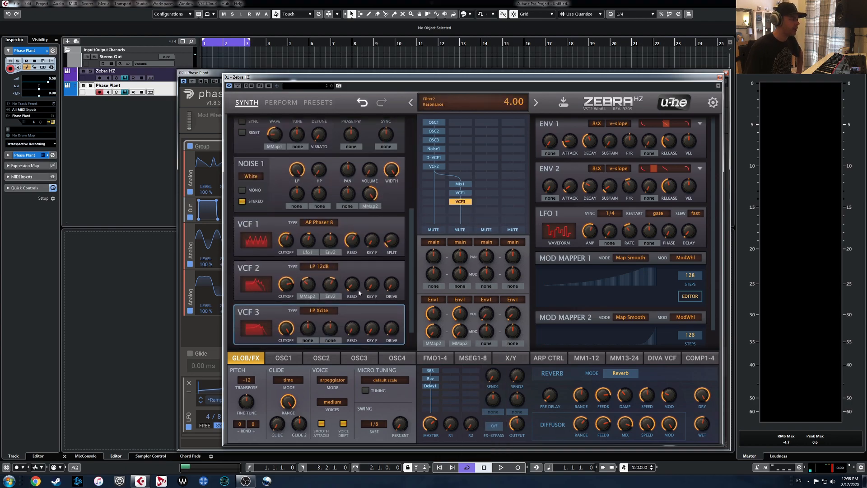
# Step: Change VCF 3's type through LP Allround and LP MidDrive to LP OldDrive, and return to Phase Plant
pyautogui.click(319, 311)
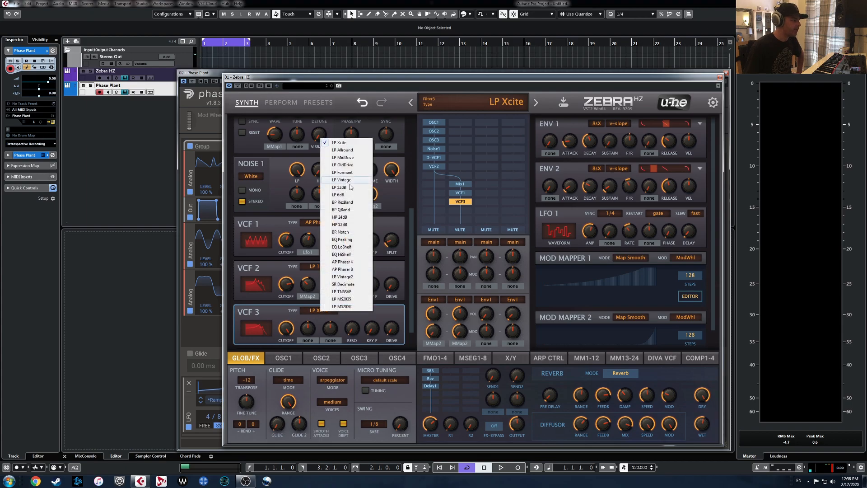
pyautogui.click(346, 151)
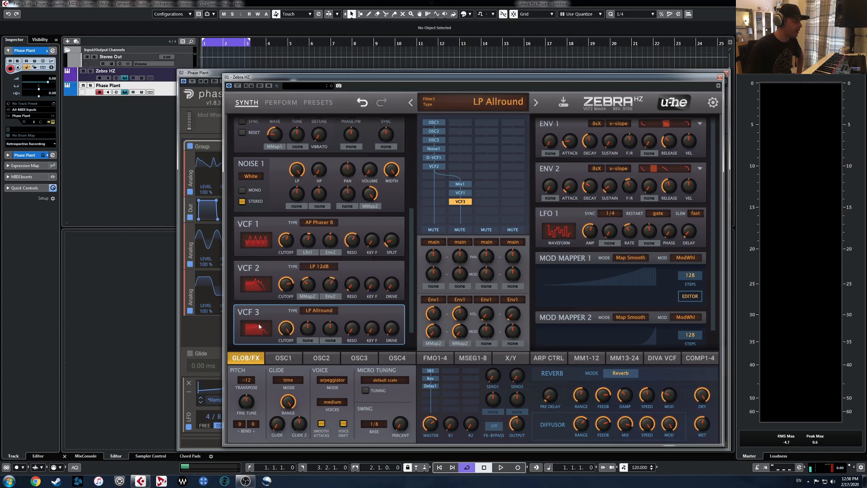
pyautogui.click(320, 312)
pyautogui.click(346, 156)
pyautogui.click(319, 311)
pyautogui.click(351, 163)
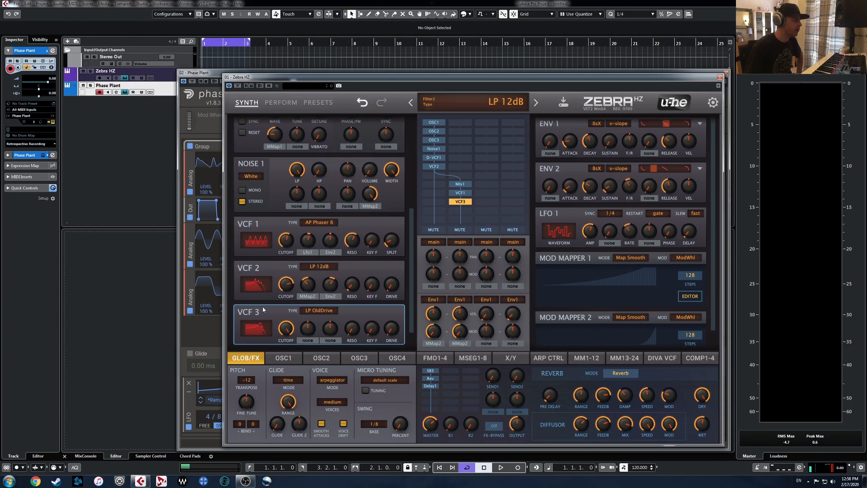
pyautogui.click(719, 78)
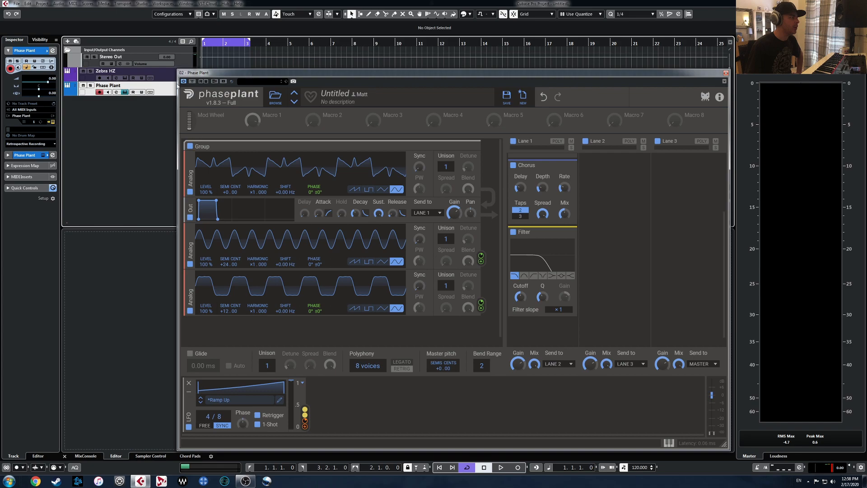
# Step: Try the Lane 1 filter's band pass, shelf and notch modes, and return it to low pass
pyautogui.click(524, 276)
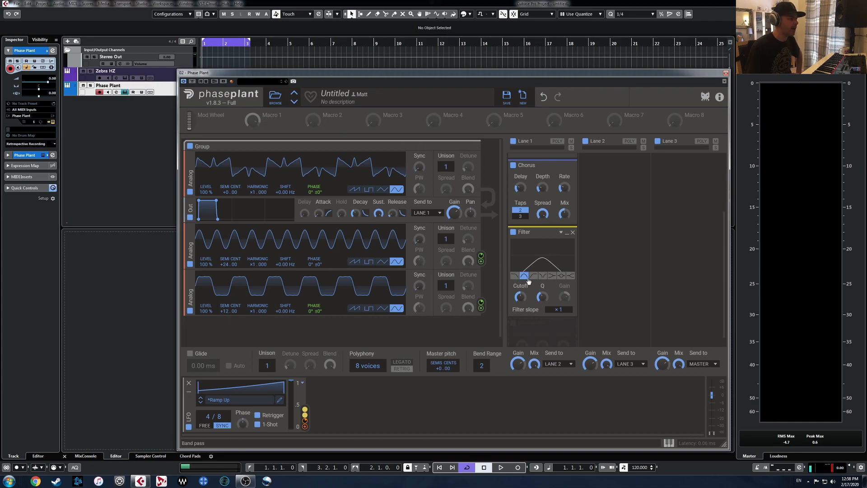
pyautogui.click(552, 276)
pyautogui.click(571, 276)
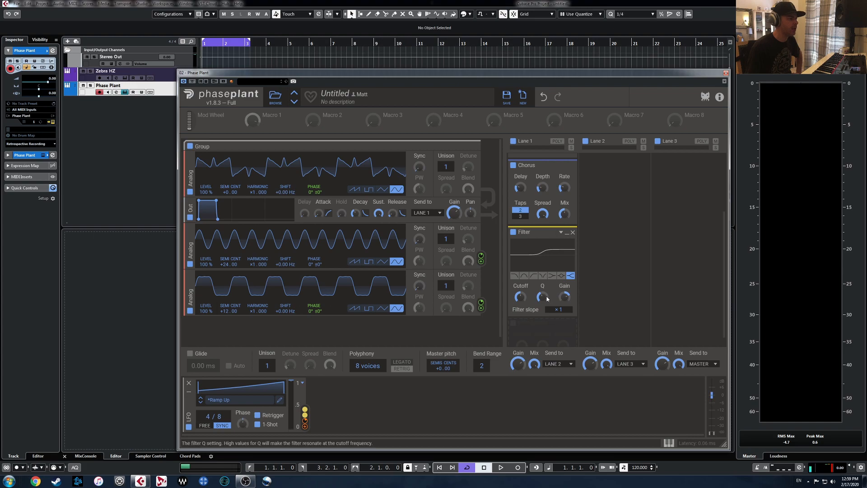
pyautogui.click(561, 276)
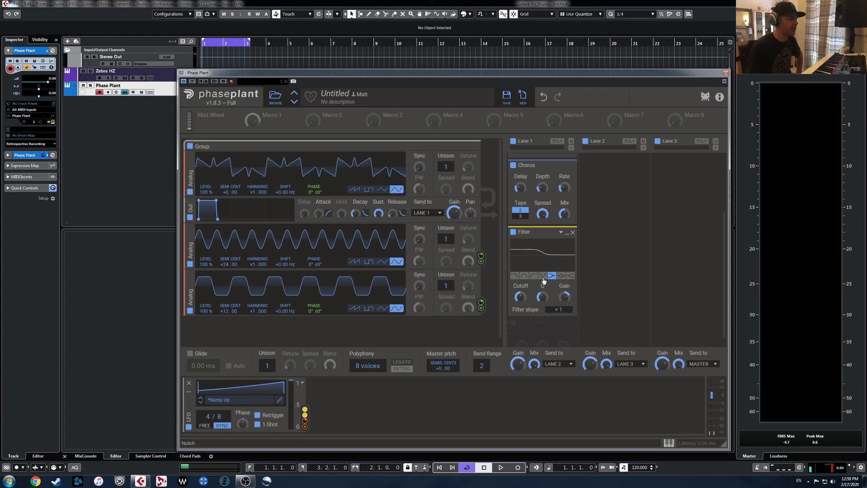
pyautogui.click(544, 277)
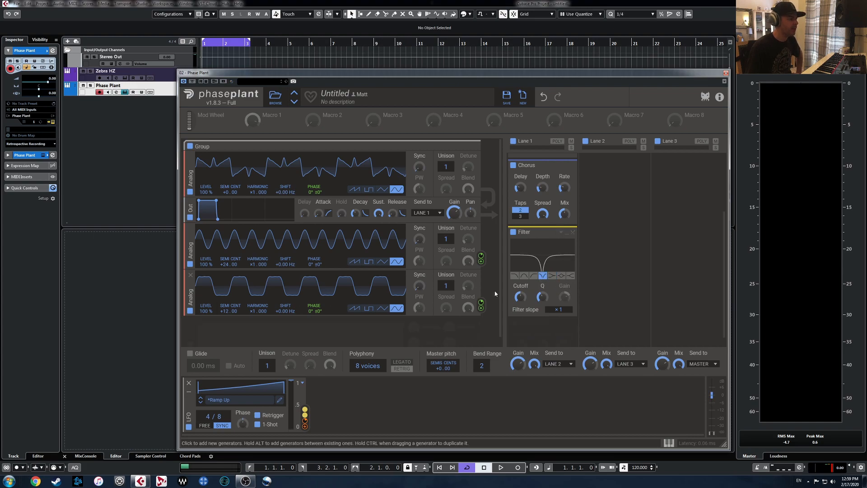
pyautogui.click(515, 275)
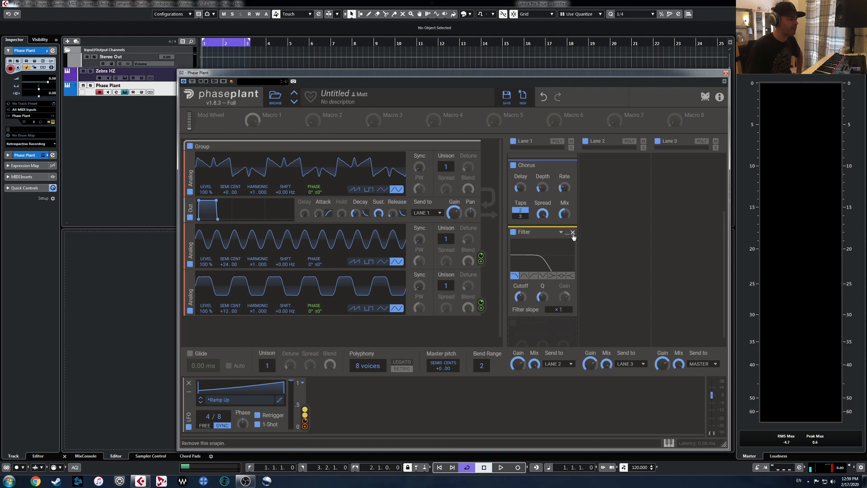
# Step: Replace the Filter in Lane 1 with a Ladder Filter below the chorus
pyautogui.click(573, 233)
pyautogui.click(541, 321)
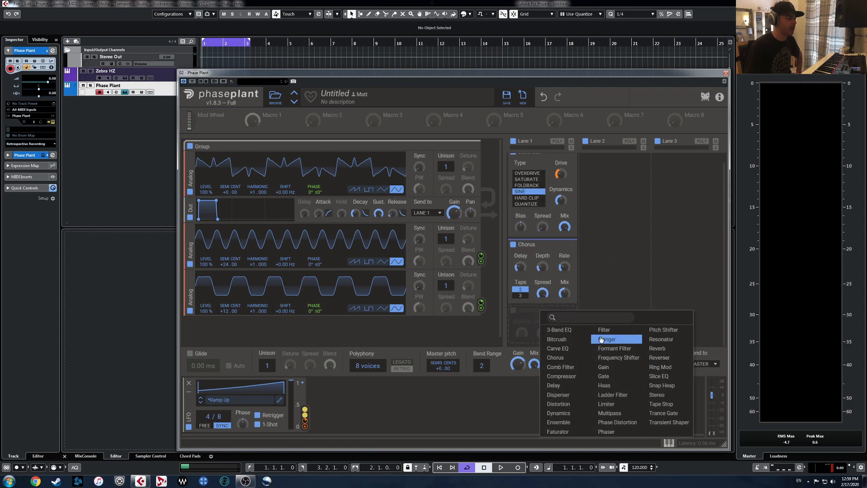
pyautogui.click(609, 395)
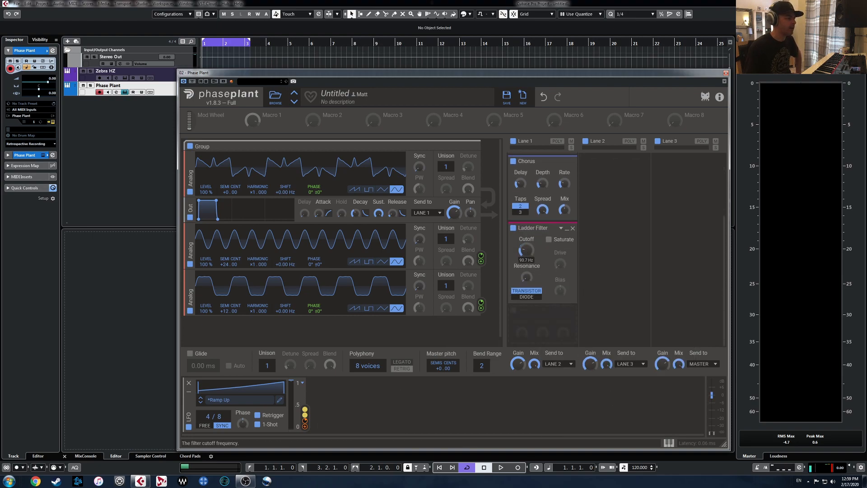
# Step: Modulate the Ladder Filter's cutoff, resonance and drive with the Ramp Up LFO, and enable Saturate
pyautogui.moveTo(305, 414); pyautogui.dragTo(530, 266)
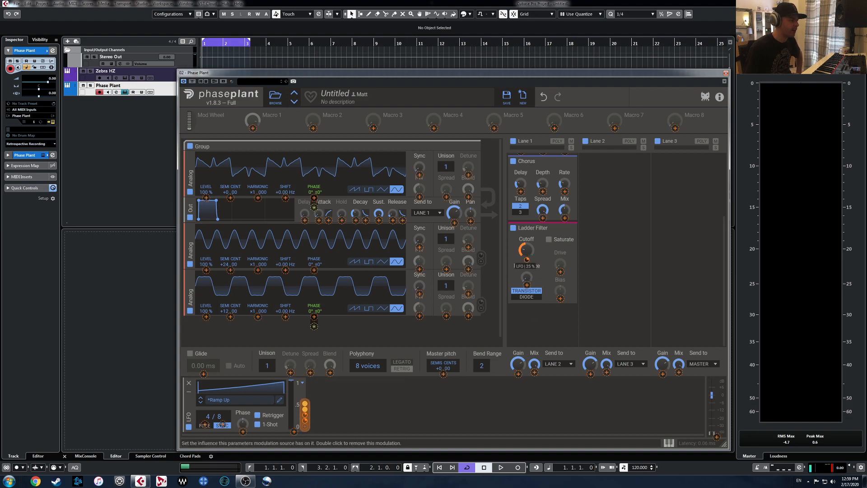
pyautogui.moveTo(530, 287); pyautogui.dragTo(526, 270)
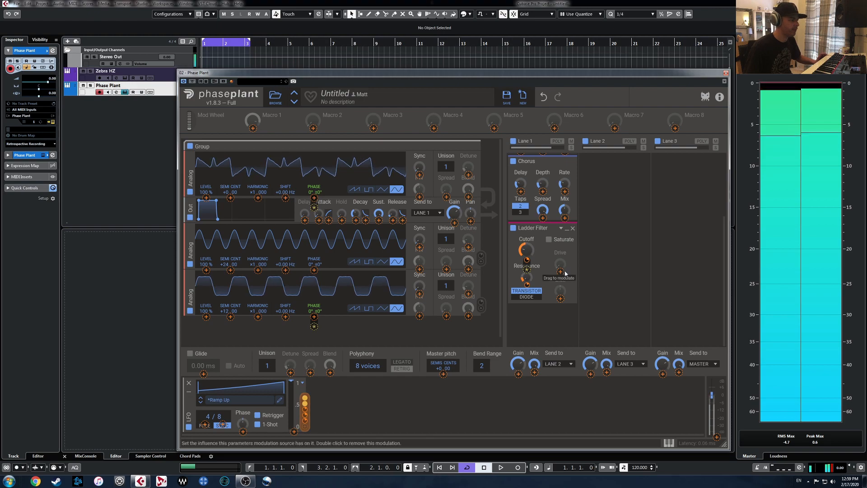
pyautogui.moveTo(561, 272); pyautogui.dragTo(560, 251)
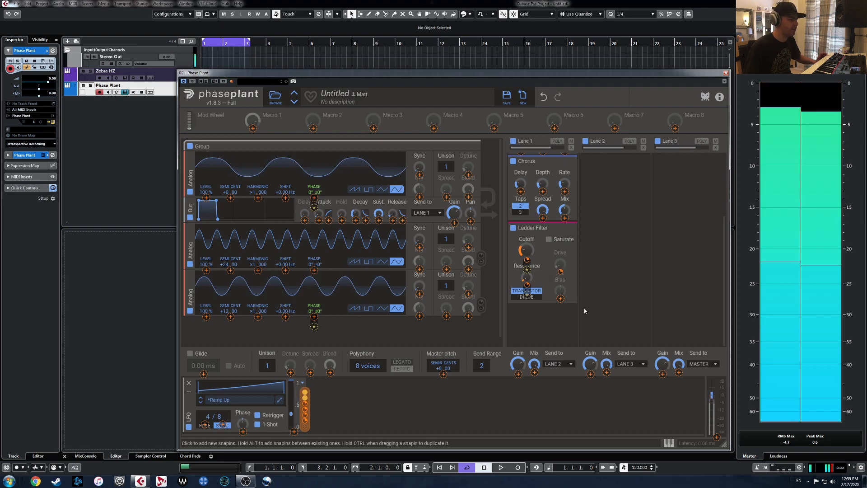
pyautogui.click(550, 240)
pyautogui.click(550, 239)
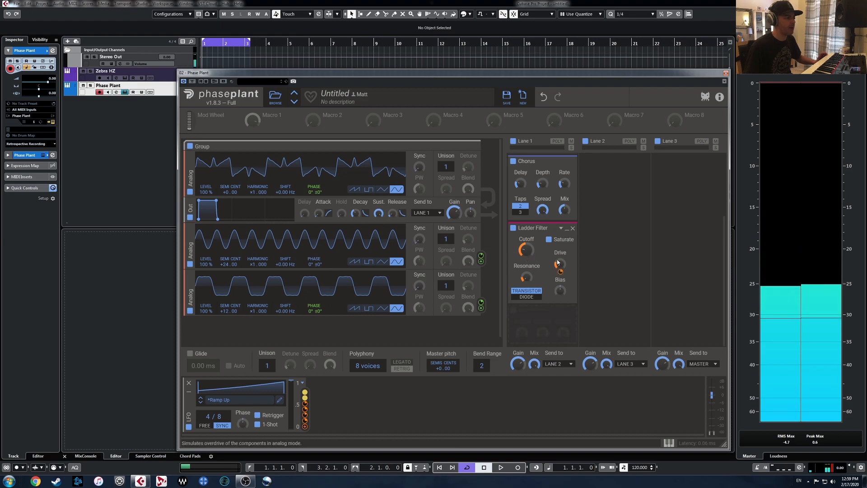
# Step: Replace the Ladder Filter in Lane 1 with a Slice EQ below the chorus
pyautogui.click(573, 229)
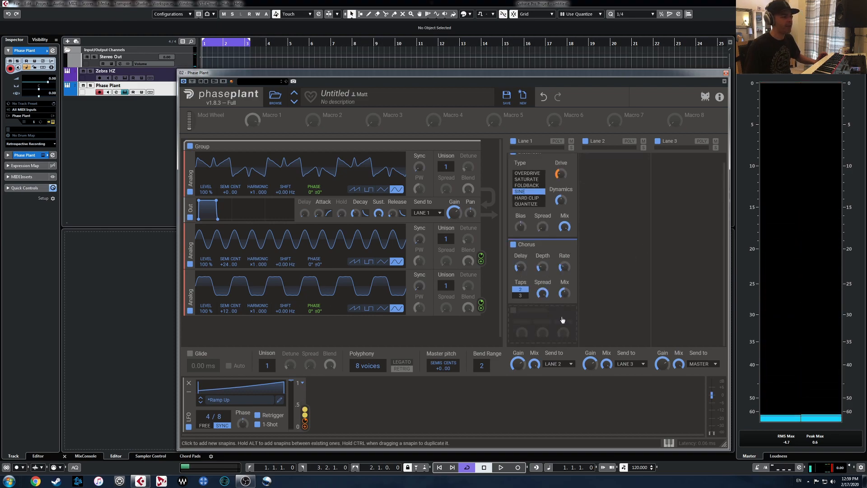
pyautogui.click(543, 324)
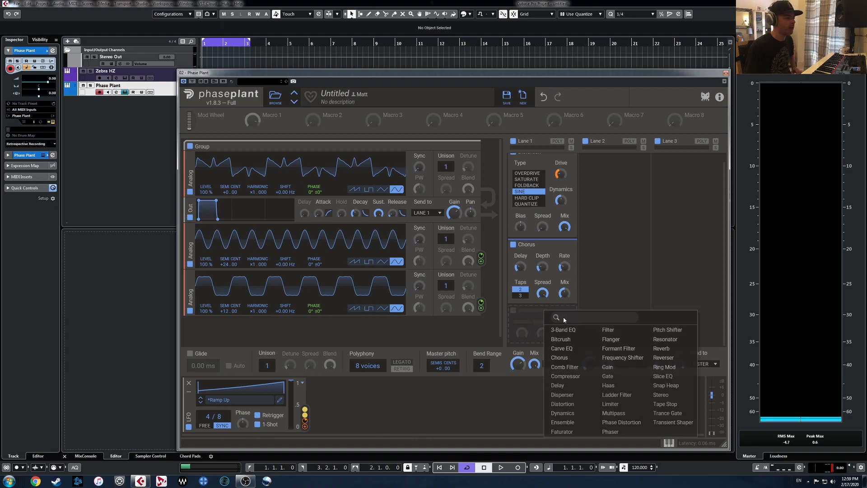
pyautogui.click(662, 379)
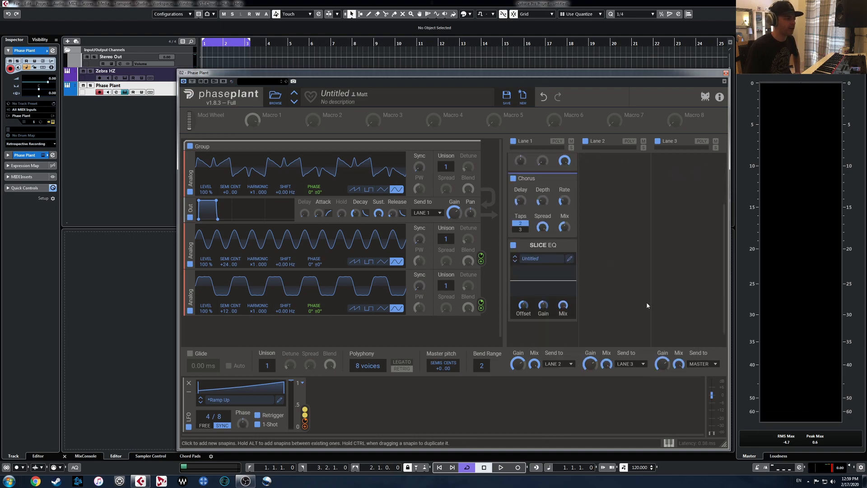
# Step: Open the Slice EQ editor and draw a high cut at about 216 Hz with small peaks at about 117 and 186 Hz
pyautogui.click(570, 261)
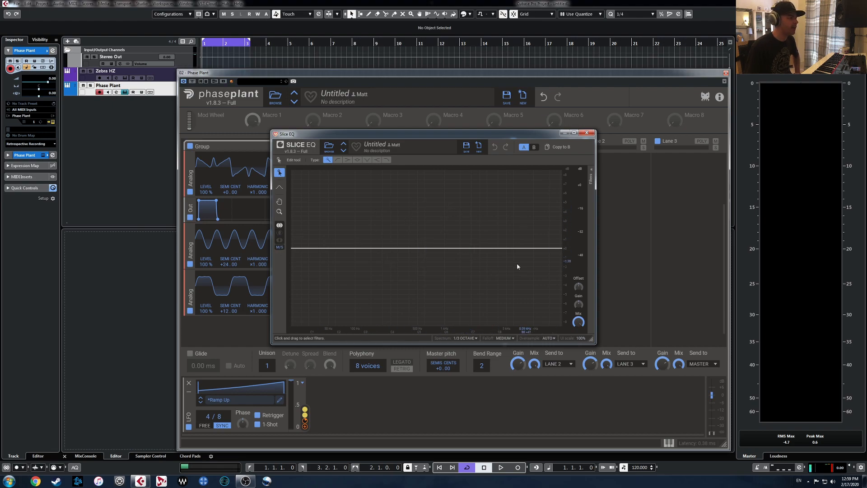
pyautogui.click(552, 252)
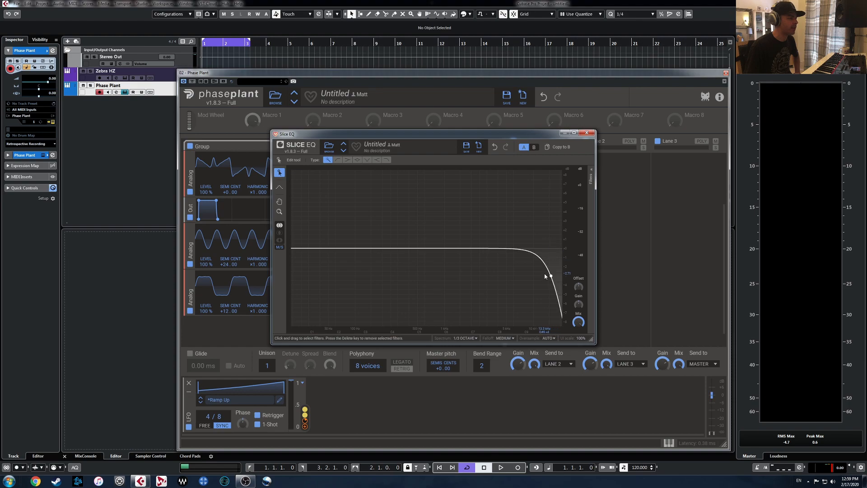
pyautogui.moveTo(552, 252); pyautogui.dragTo(387, 259)
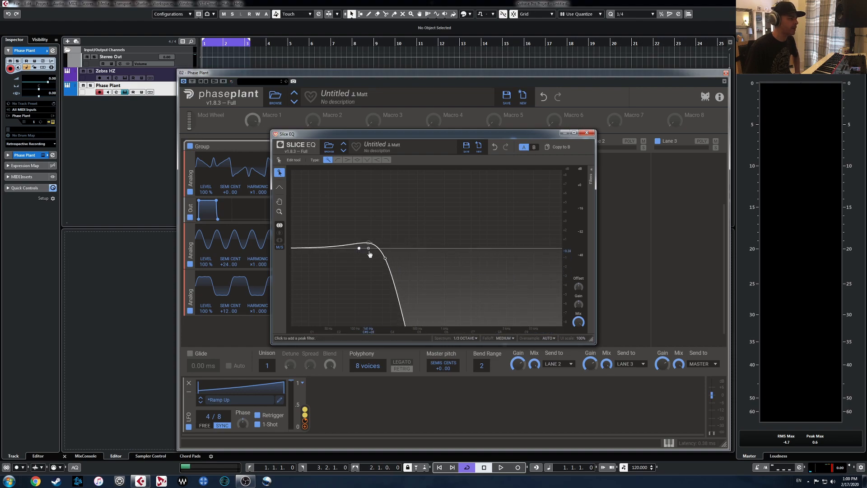
pyautogui.moveTo(374, 250)
pyautogui.mouseDown()
pyautogui.moveTo(375, 240)
pyautogui.moveTo(360, 241)
pyautogui.mouseUp()
pyautogui.scroll(1, 376, 243)
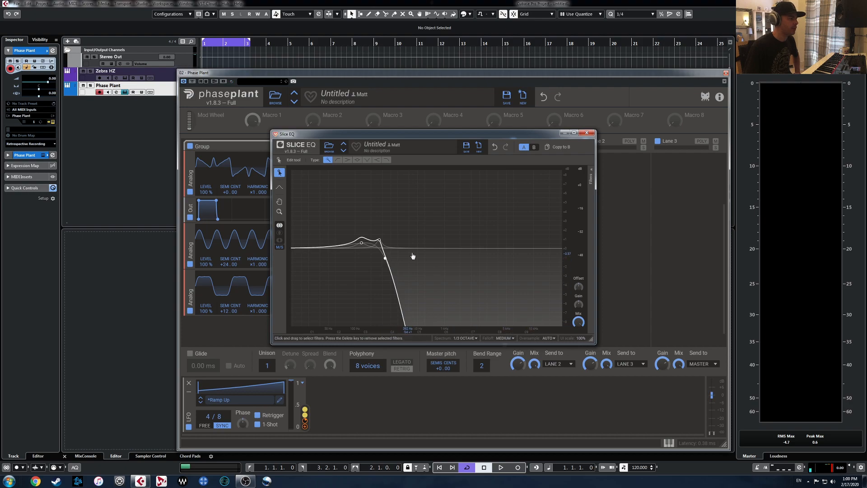
# Step: Set the cut filter's slope to 24 dB/oct, adjust the EQ's global Offset, and close the editor
pyautogui.click(591, 178)
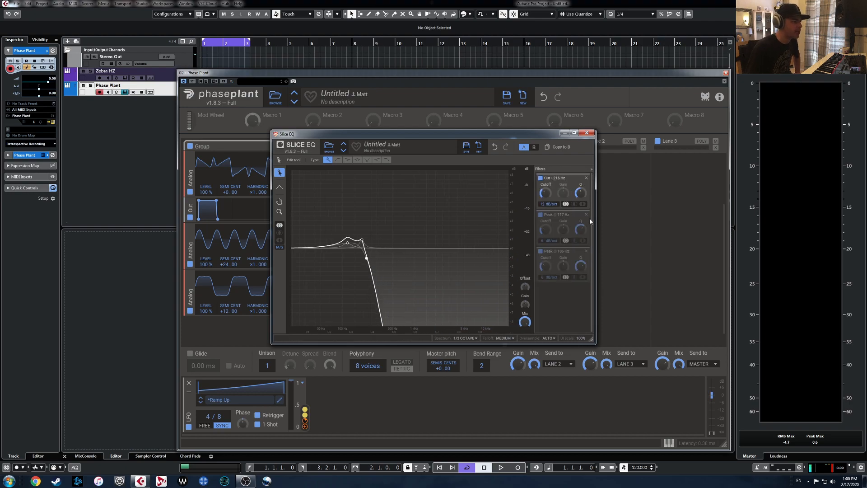
pyautogui.scroll(1, 549, 204)
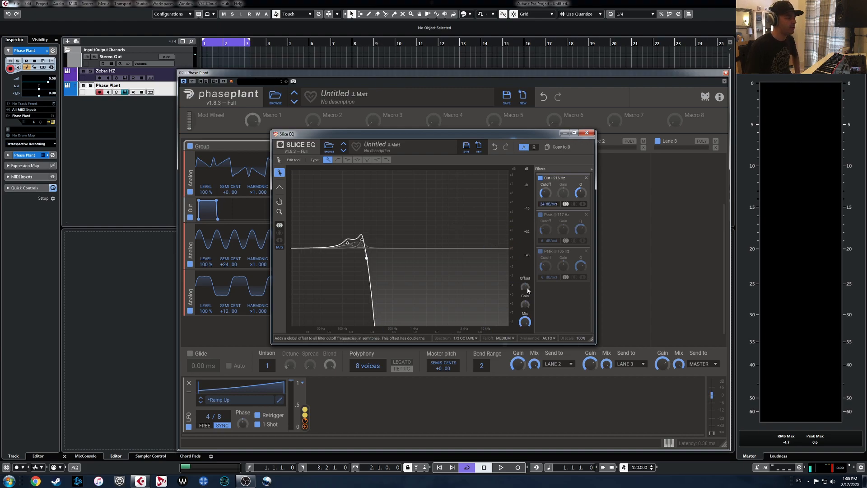
pyautogui.moveTo(527, 291)
pyautogui.mouseDown()
pyautogui.moveTo(526, 262)
pyautogui.moveTo(527, 304)
pyautogui.moveTo(527, 252)
pyautogui.moveTo(526, 291)
pyautogui.mouseUp()
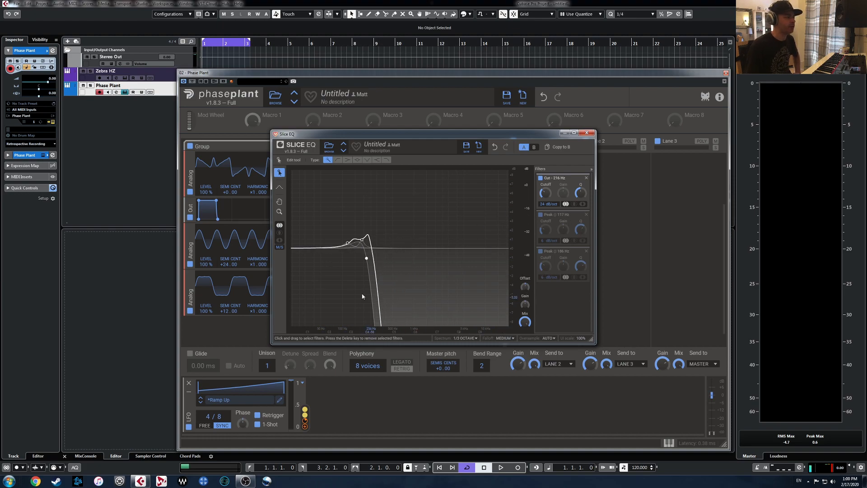
pyautogui.click(587, 133)
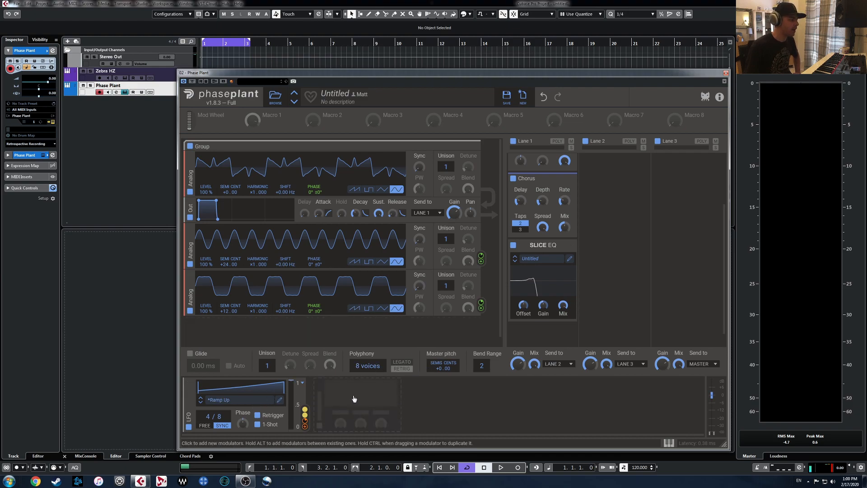
# Step: Add a second LFO with a sine shape, modulate the Slice EQ's Offset with it, and check the moving curve in the EQ editor
pyautogui.click(337, 396)
pyautogui.click(348, 417)
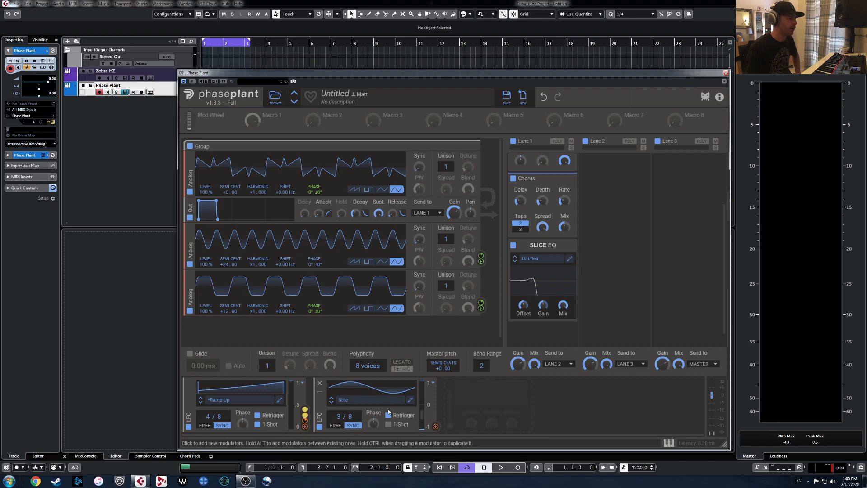
pyautogui.click(432, 383)
pyautogui.click(521, 387)
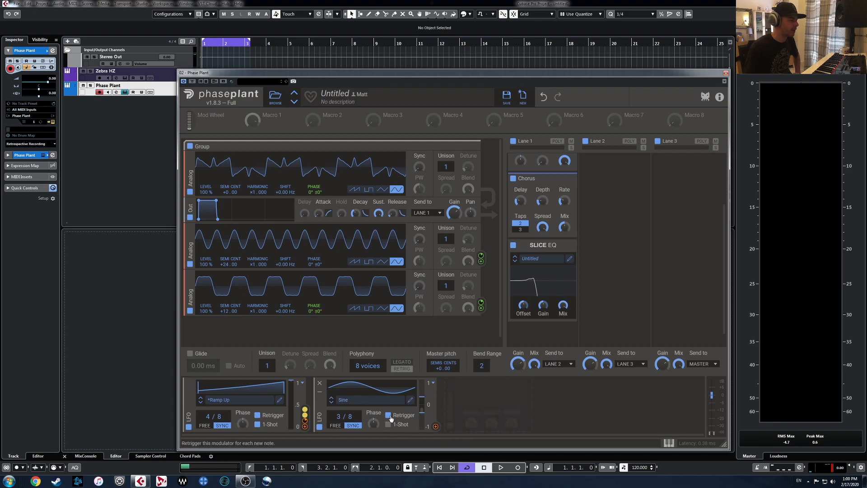
pyautogui.moveTo(435, 428); pyautogui.dragTo(524, 313)
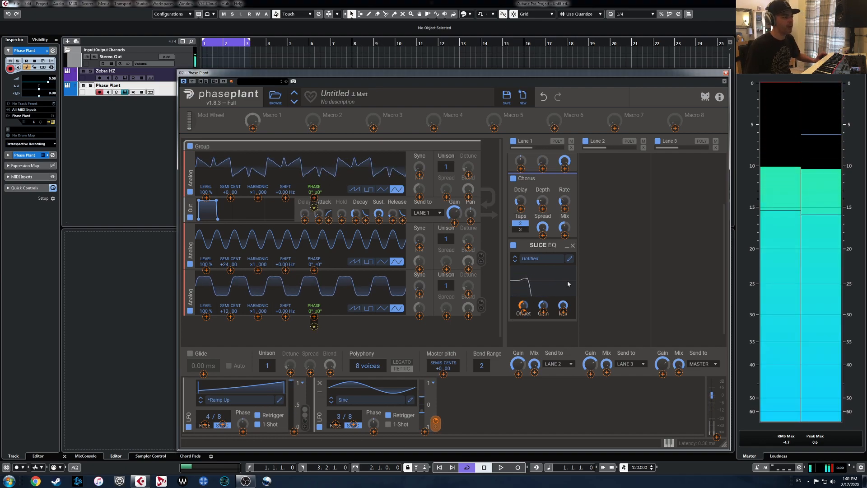
pyautogui.click(570, 259)
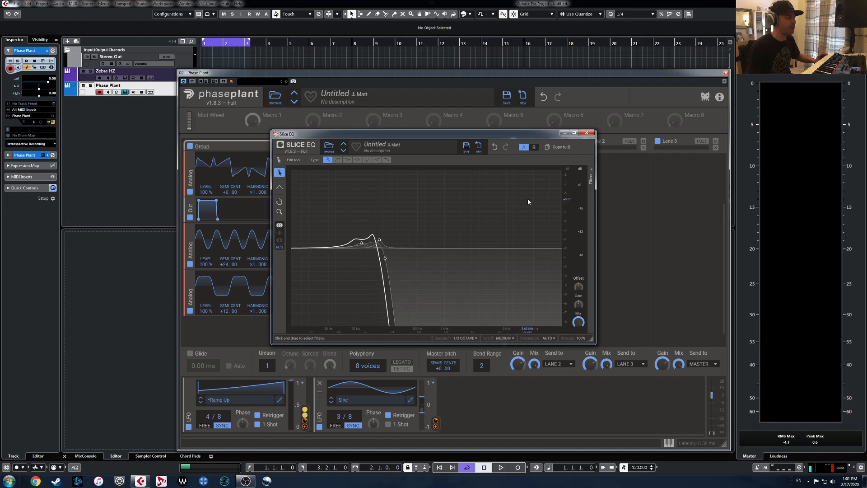
pyautogui.click(586, 133)
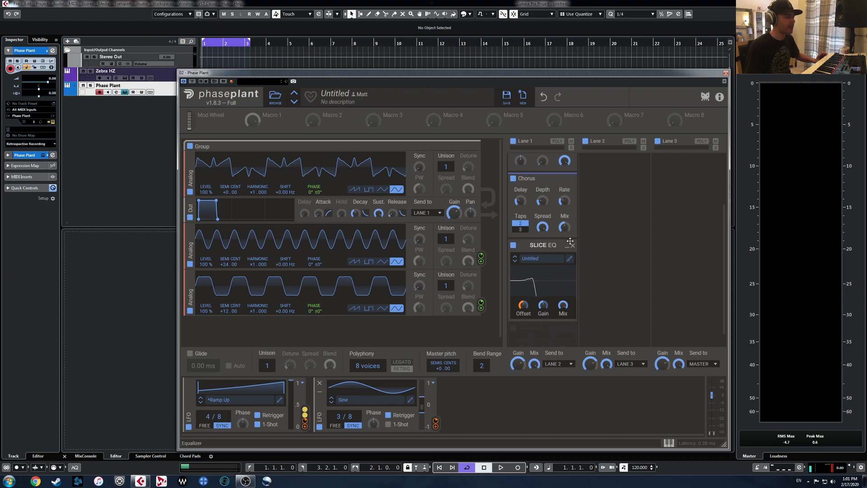
# Step: Insert a Multipass effect in Lane 2 and open its editor
pyautogui.moveTo(724, 266); pyautogui.dragTo(724, 210)
pyautogui.click(604, 175)
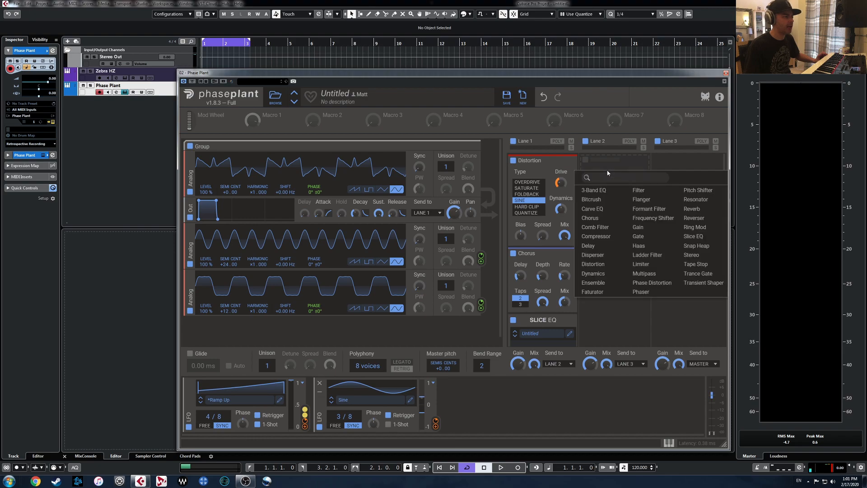
pyautogui.click(647, 275)
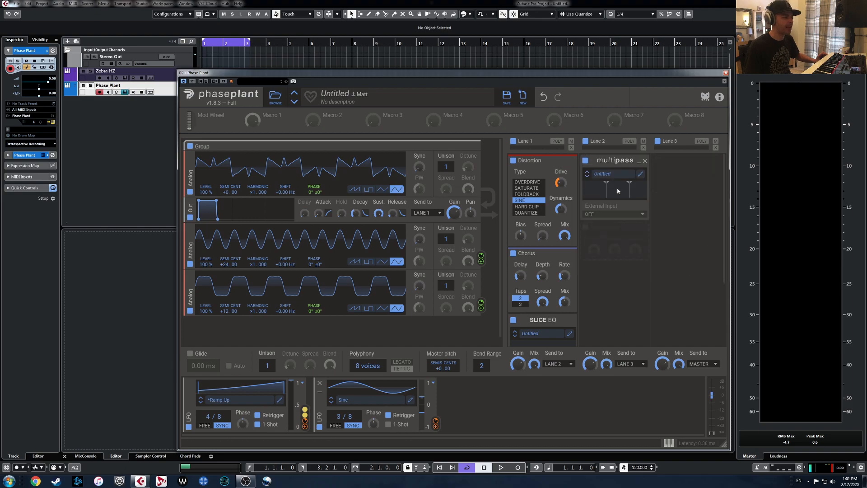
pyautogui.click(641, 175)
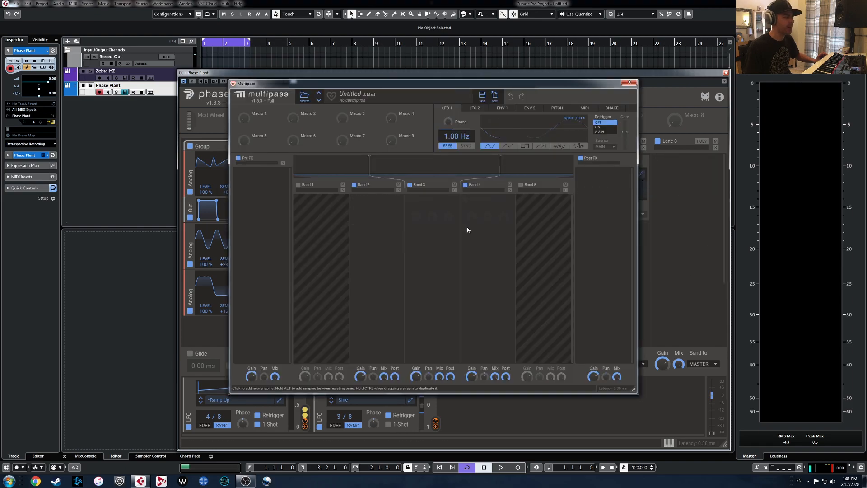
# Step: Try enabling Multipass's lowest and highest bands, and disable both again
pyautogui.click(298, 185)
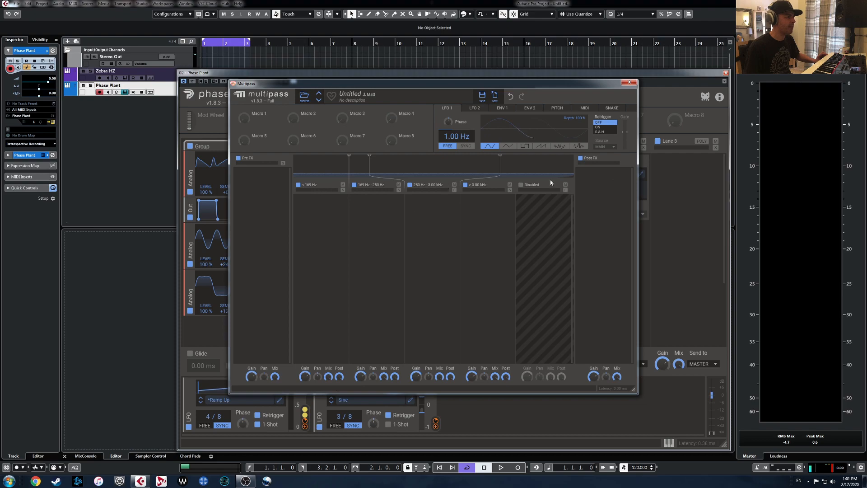
pyautogui.click(521, 185)
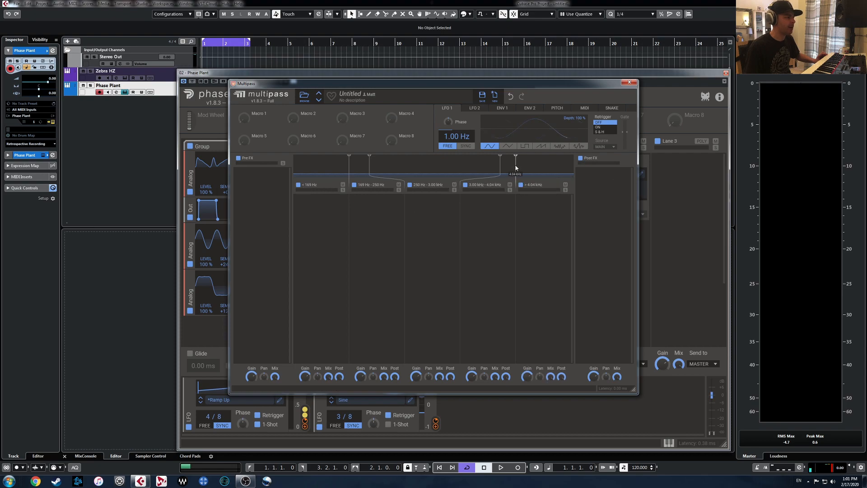
pyautogui.click(521, 185)
pyautogui.click(298, 185)
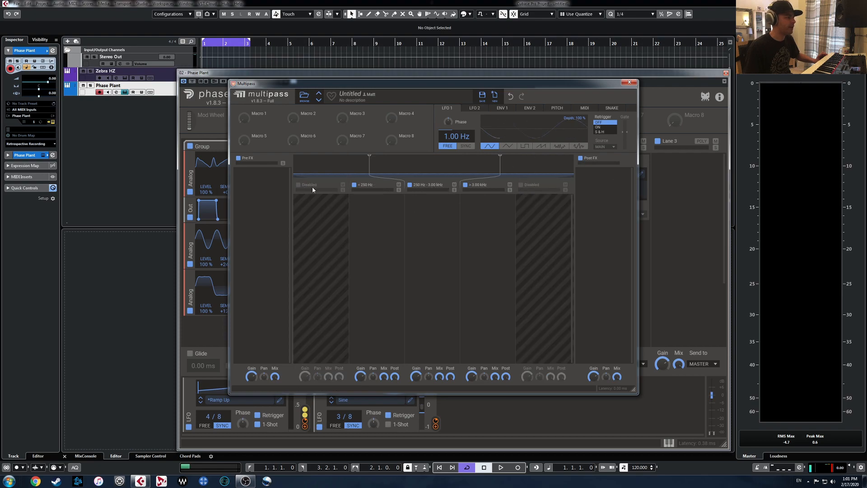
# Step: Set Multipass's lower split frequency to 100 Hz and the upper split frequency to 600 Hz
pyautogui.doubleClick(356, 167)
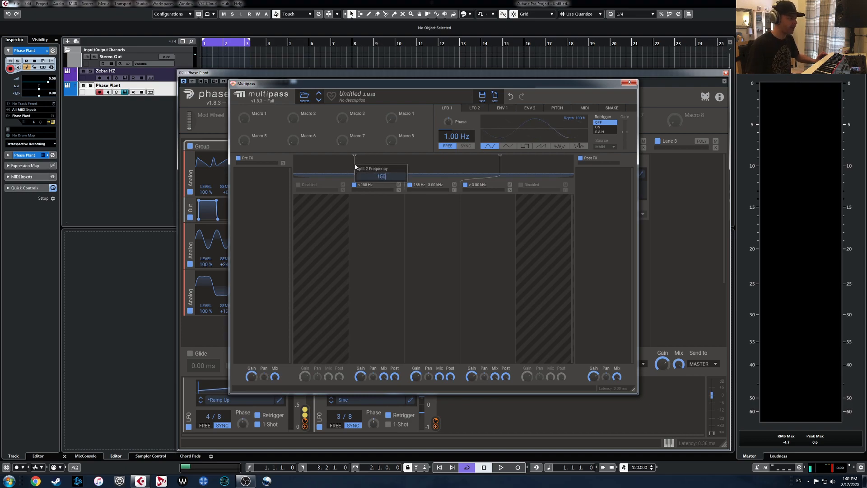
pyautogui.doubleClick(500, 168)
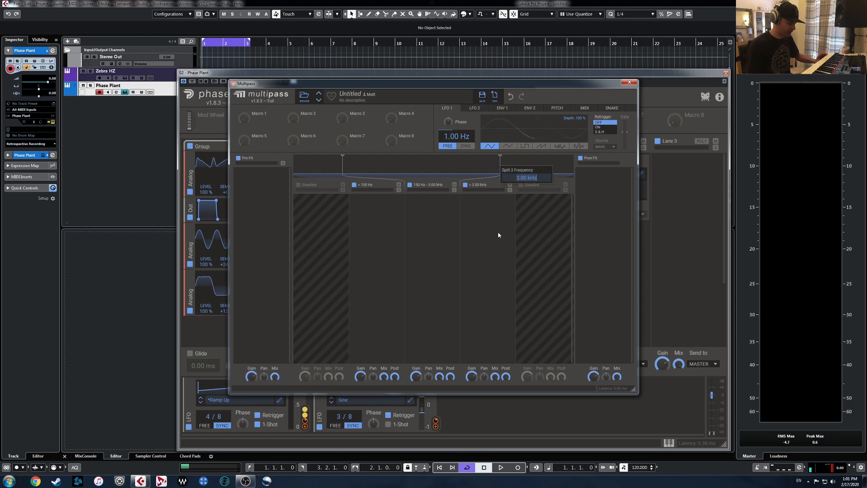
pyautogui.write('600')
pyautogui.press('Return')
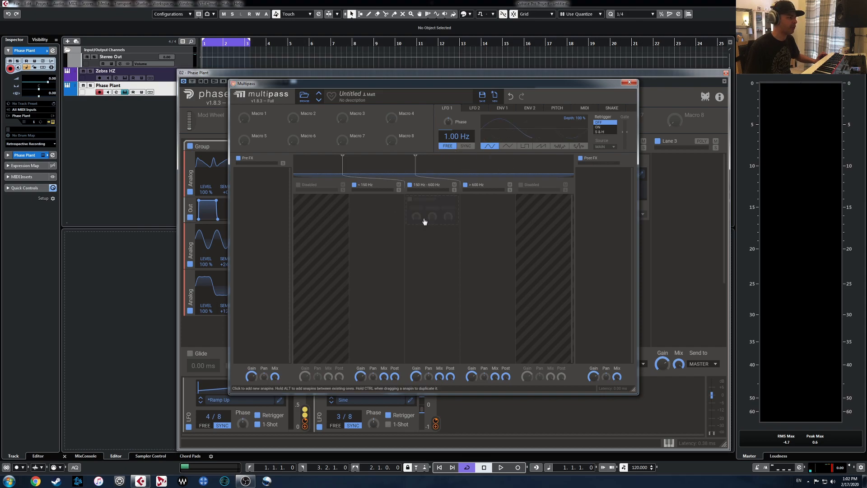
# Step: Solo the 100–600 Hz band and add a Distortion of type Saturate to it, plus a Reverb on the band above 600 Hz
pyautogui.click(430, 214)
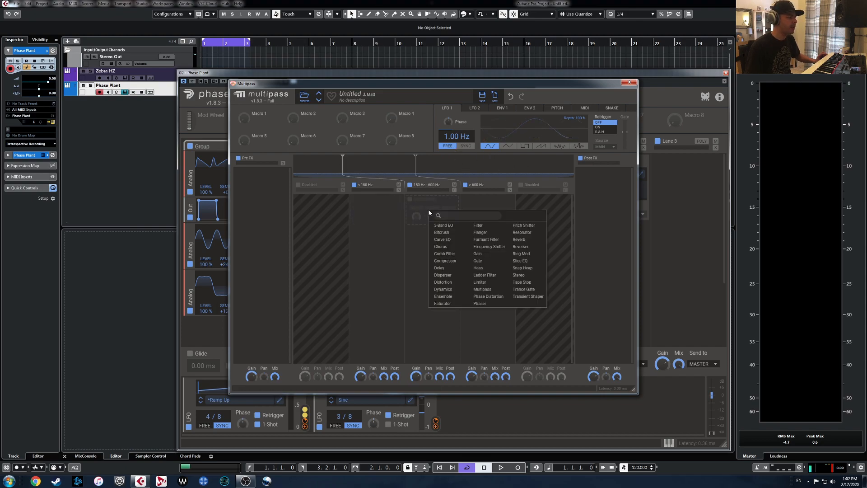
pyautogui.click(454, 189)
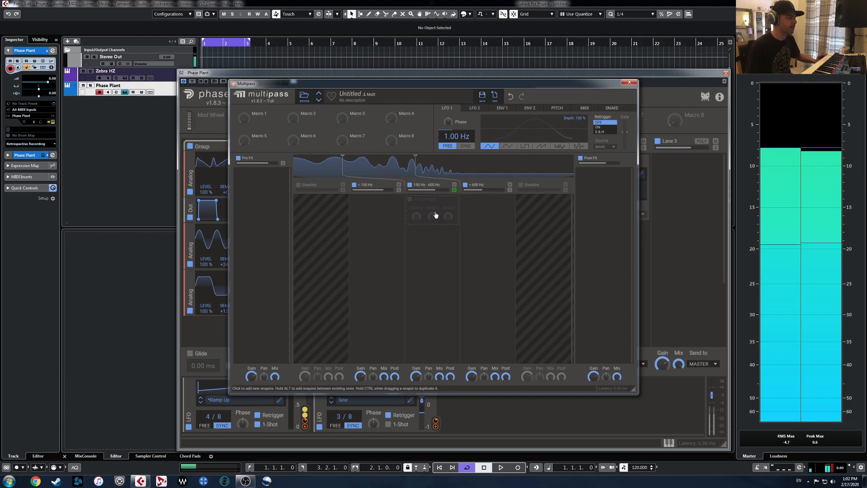
pyautogui.click(435, 210)
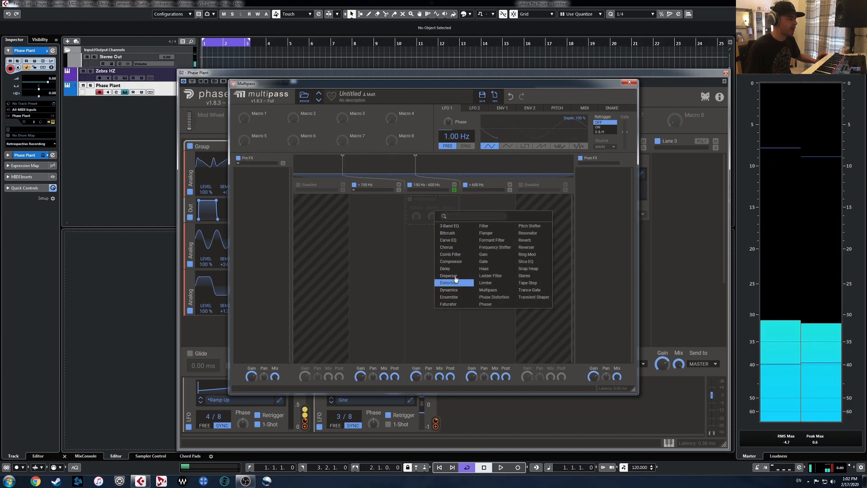
pyautogui.click(448, 282)
pyautogui.click(421, 221)
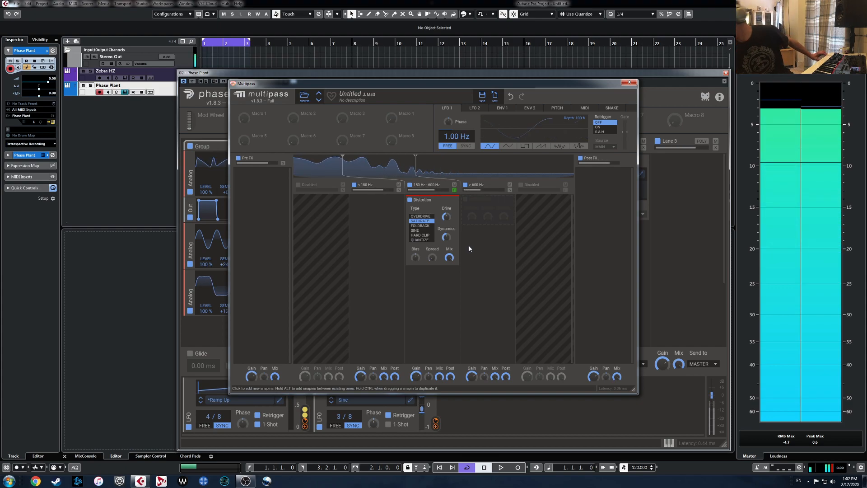
pyautogui.click(488, 215)
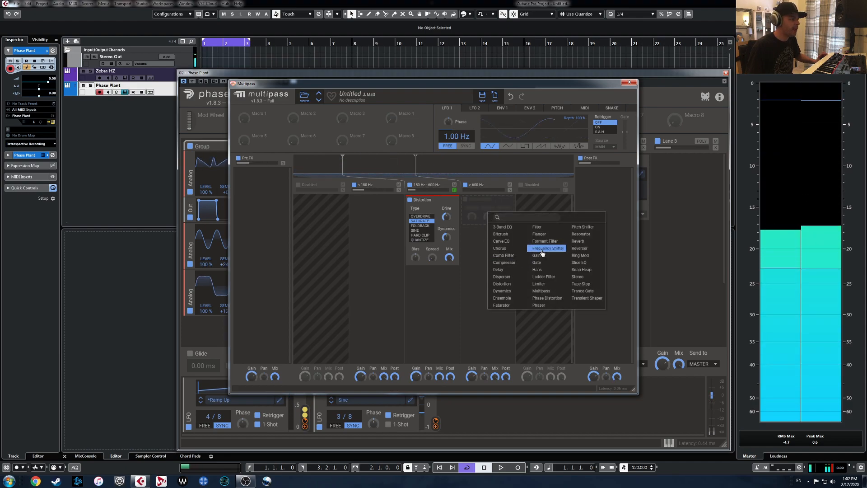
pyautogui.click(585, 242)
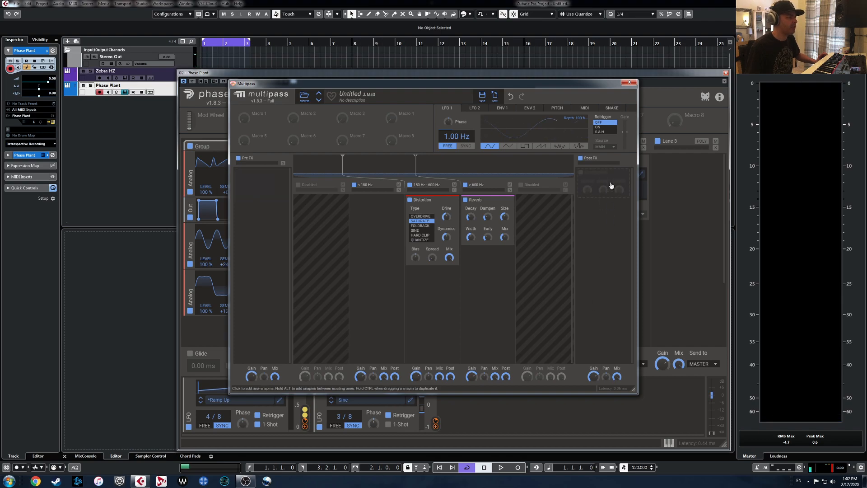
# Step: Start a new blank Phase Plant patch and add a Wavetable generator
pyautogui.click(632, 83)
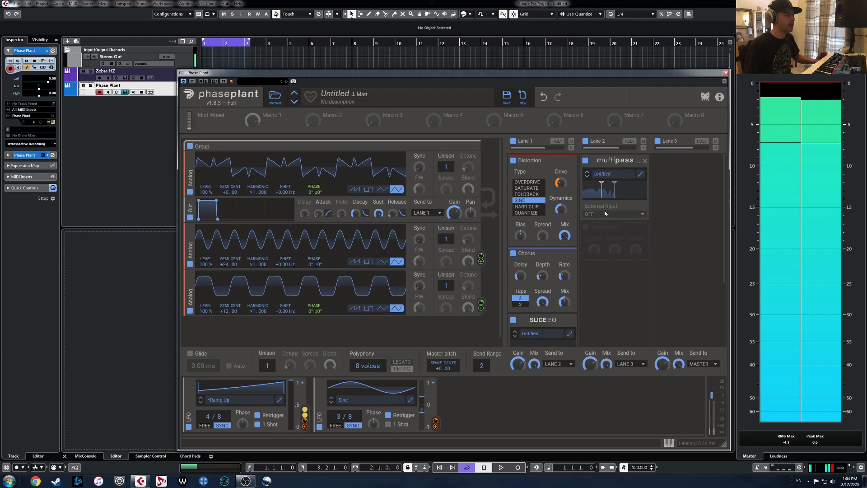
pyautogui.click(523, 96)
pyautogui.click(287, 161)
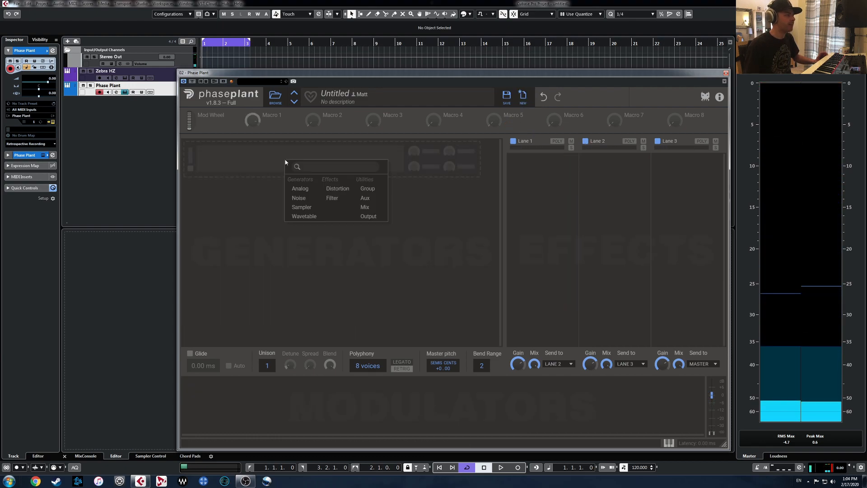
pyautogui.click(302, 217)
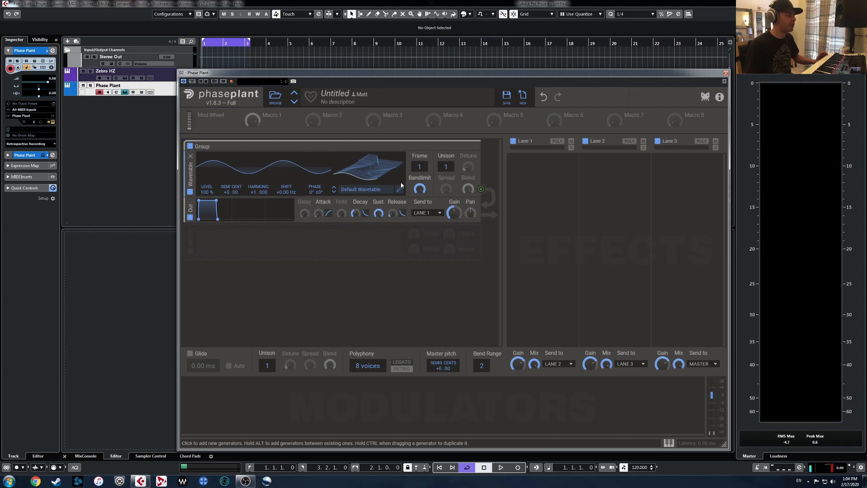
# Step: Route Macro 1 to the wavetable generator's Frame parameter as a modulation
pyautogui.moveTo(265, 123); pyautogui.dragTo(419, 127)
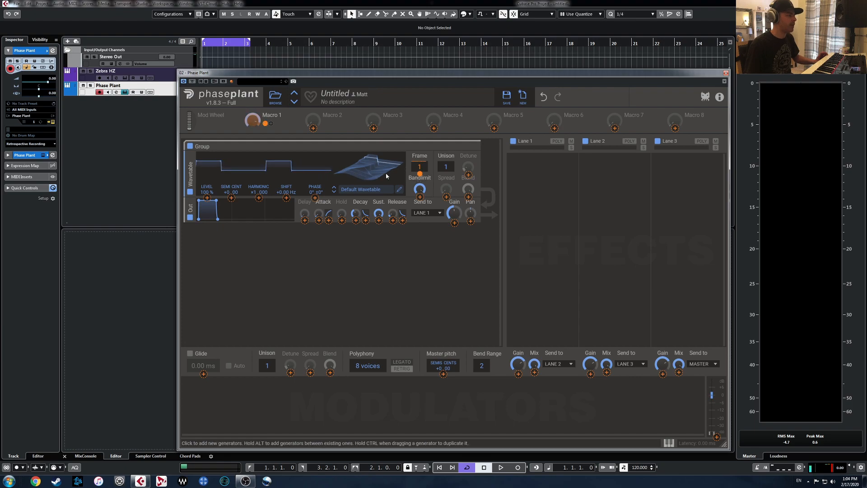
pyautogui.click(265, 124)
pyautogui.moveTo(250, 123); pyautogui.dragTo(255, 121)
# Step: Assign MIDI controller CC #26 to the Macro 1 knob and check the assignment
pyautogui.rightClick(253, 125)
pyautogui.click(313, 152)
pyautogui.click(337, 132)
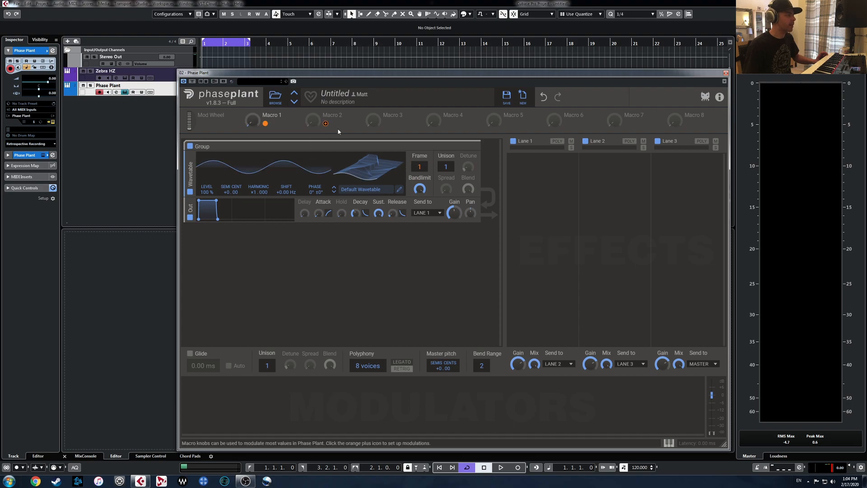
pyautogui.rightClick(252, 121)
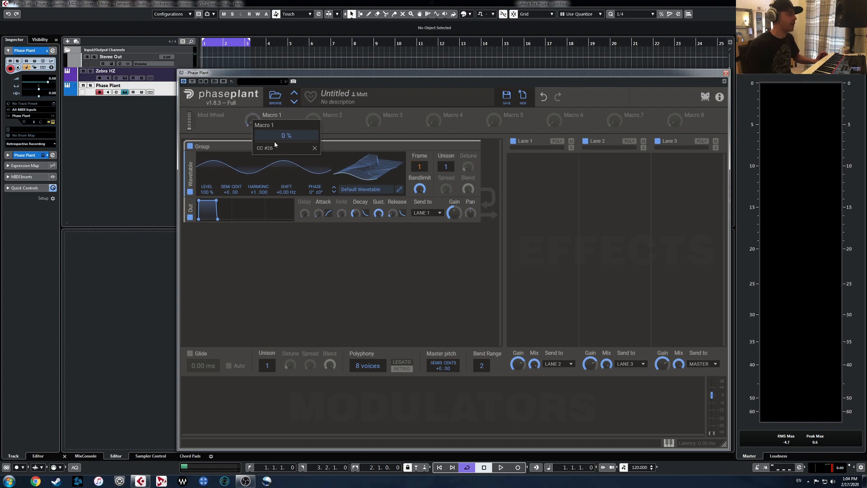
pyautogui.click(354, 128)
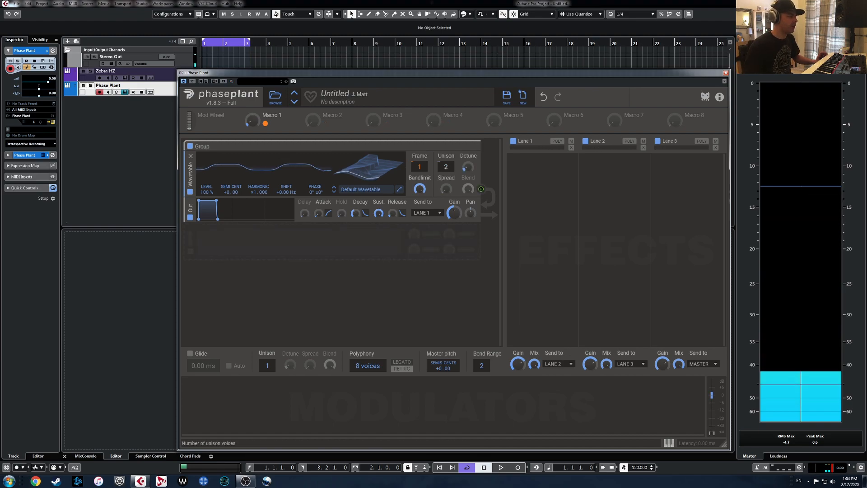
# Step: Try the wavetable generator with 3 unison voices, returning it to 1 voice
pyautogui.moveTo(446, 167); pyautogui.dragTo(445, 158)
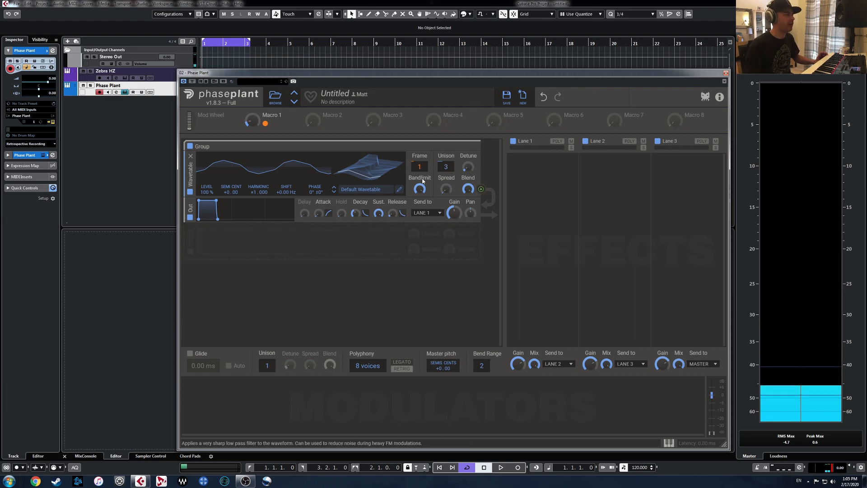
pyautogui.moveTo(445, 167); pyautogui.dragTo(445, 181)
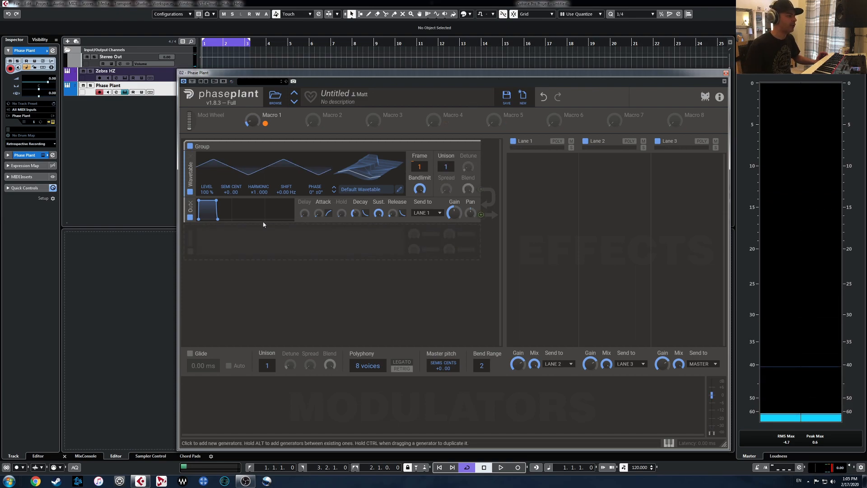
# Step: Draw a looping seven-node curve on wavetable frame 1 with the Pen tool, with about 50% peaks and troughs between -25% and -75%
pyautogui.click(399, 191)
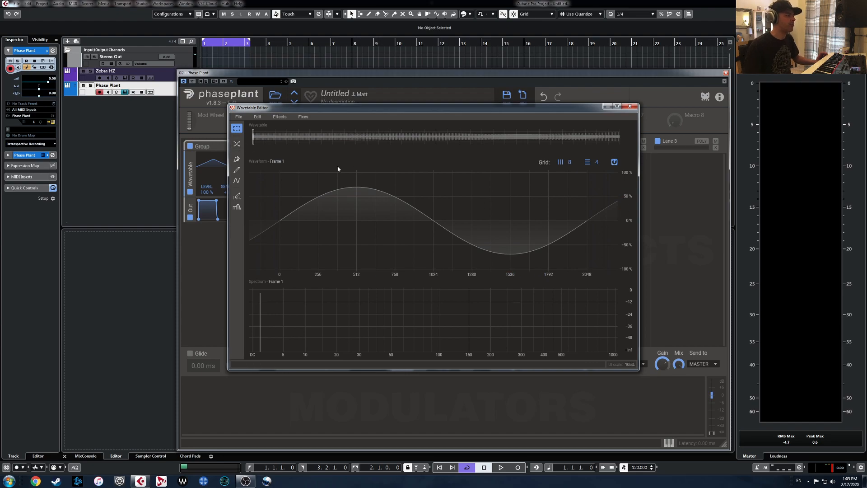
pyautogui.click(237, 161)
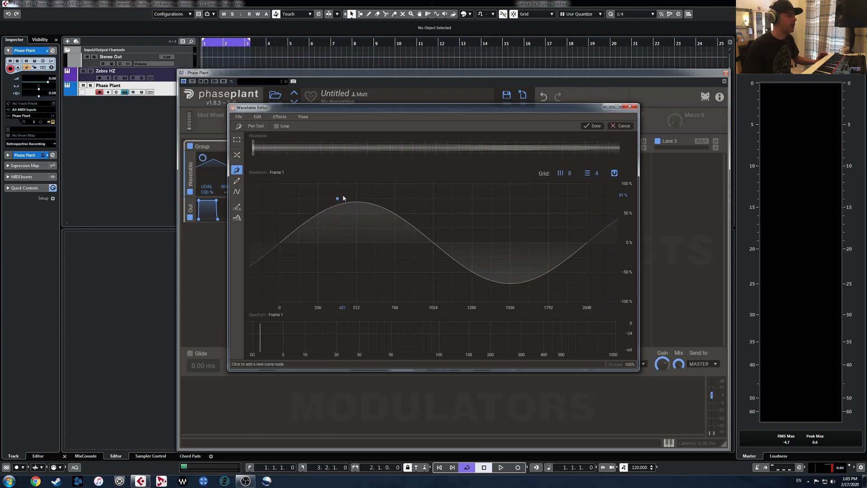
pyautogui.click(279, 244)
pyautogui.click(319, 213)
pyautogui.click(338, 257)
pyautogui.click(375, 213)
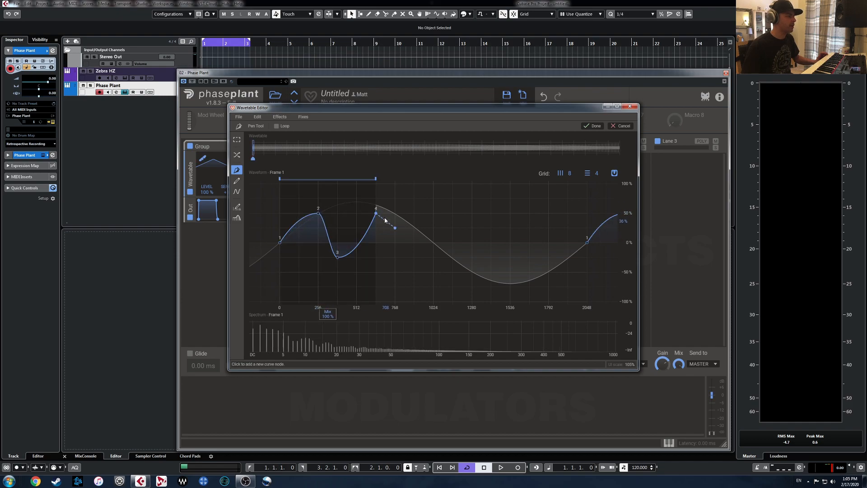
pyautogui.click(395, 286)
pyautogui.click(472, 213)
pyautogui.click(549, 286)
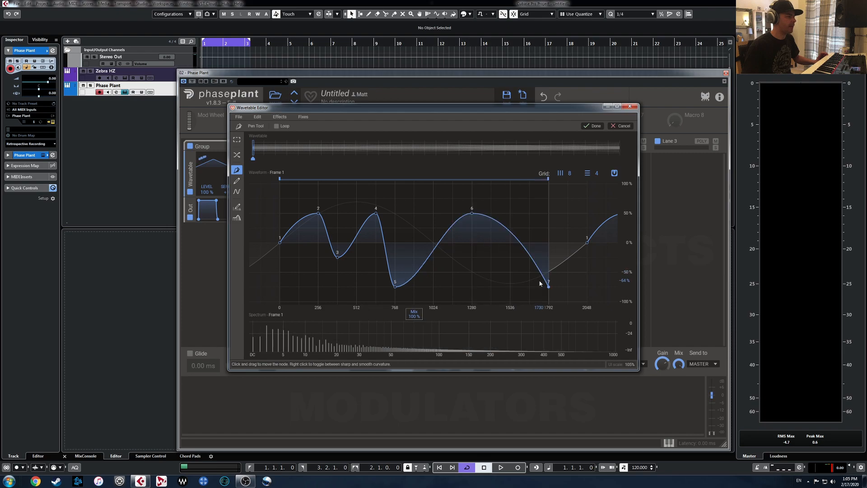
pyautogui.click(585, 240)
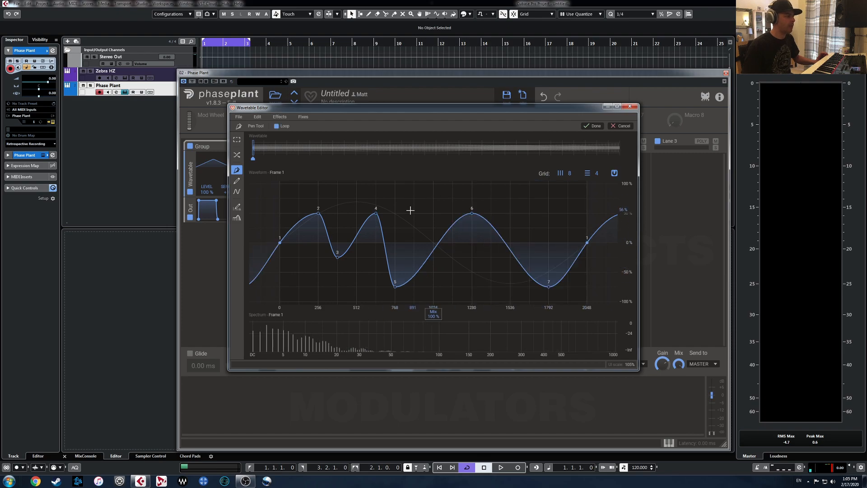
# Step: Try sharp curvature on nodes 6, 4 and 5 of the frame 1 curve, returning each to smooth
pyautogui.rightClick(472, 216)
pyautogui.rightClick(472, 216)
pyautogui.rightClick(376, 213)
pyautogui.rightClick(376, 214)
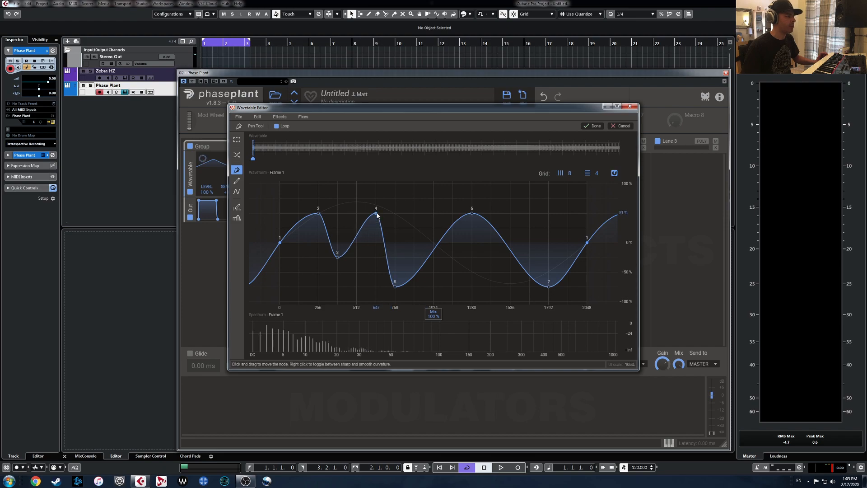
pyautogui.rightClick(396, 285)
pyautogui.rightClick(396, 285)
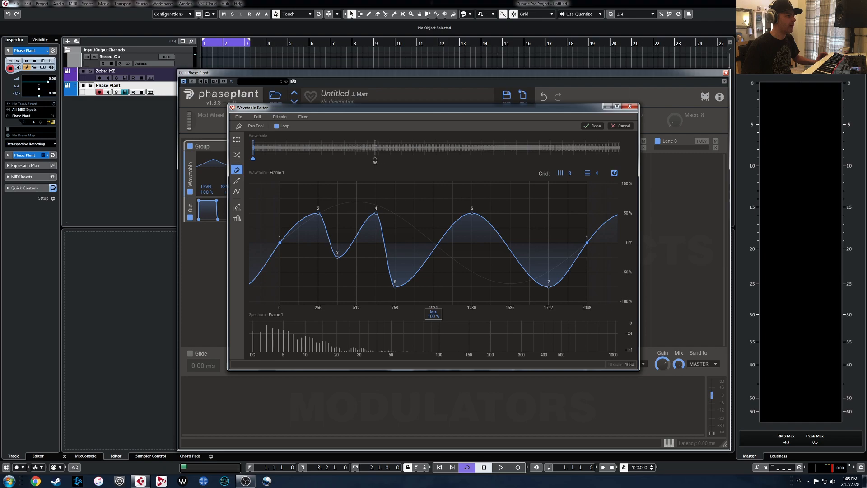
# Step: At frame 86, reshape nodes 2 to 6 into peaks of about 75% and troughs of about -75%, and make nodes 2 and 6 sharp
pyautogui.click(375, 159)
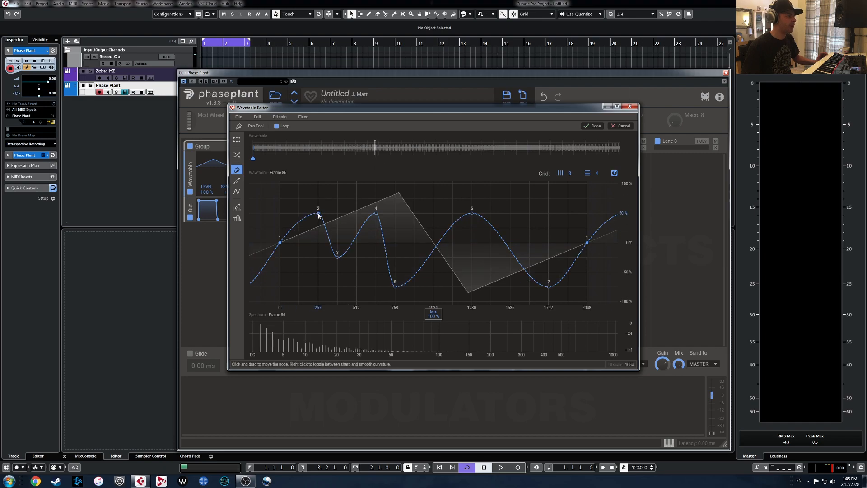
pyautogui.moveTo(317, 209); pyautogui.dragTo(299, 193)
pyautogui.moveTo(338, 257); pyautogui.dragTo(338, 282)
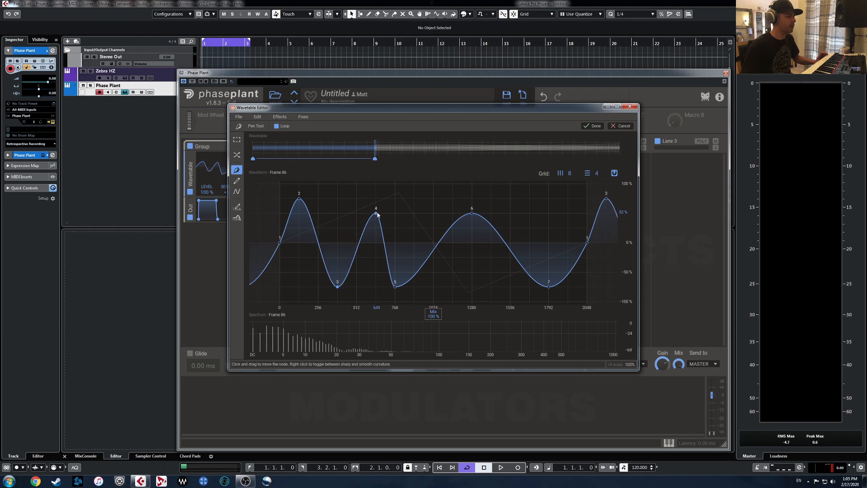
pyautogui.moveTo(377, 215); pyautogui.dragTo(395, 198)
pyautogui.moveTo(395, 290); pyautogui.dragTo(453, 285)
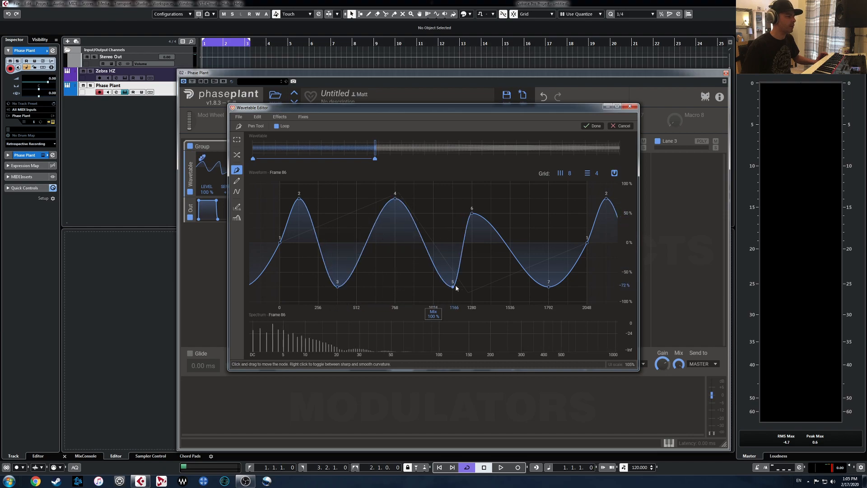
pyautogui.moveTo(472, 214); pyautogui.dragTo(511, 199)
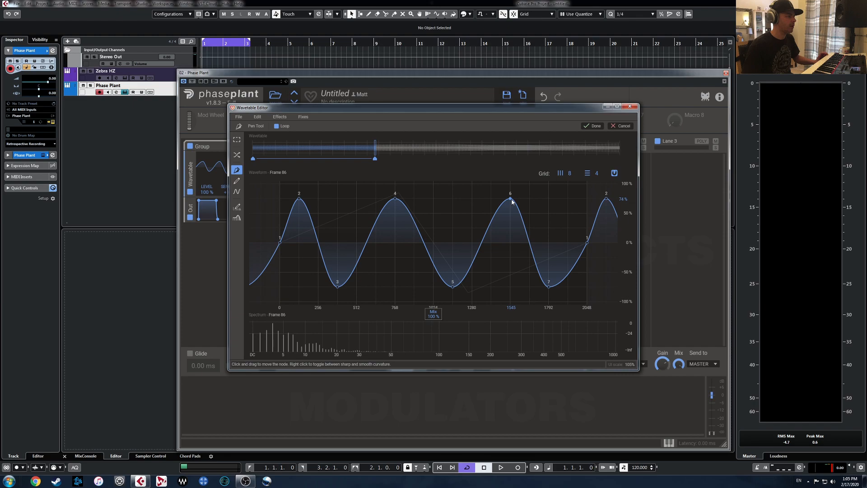
pyautogui.rightClick(511, 201)
pyautogui.rightClick(299, 198)
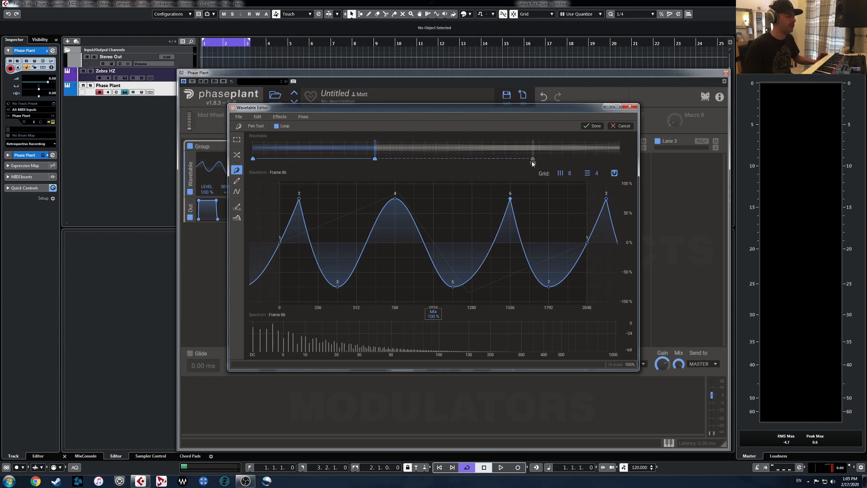
# Step: At frame 188, move nodes 2 to 7 into troughs at nodes 2, 4 and 6, about 50% peaks at 3 and 5, and 75% at 7
pyautogui.click(521, 149)
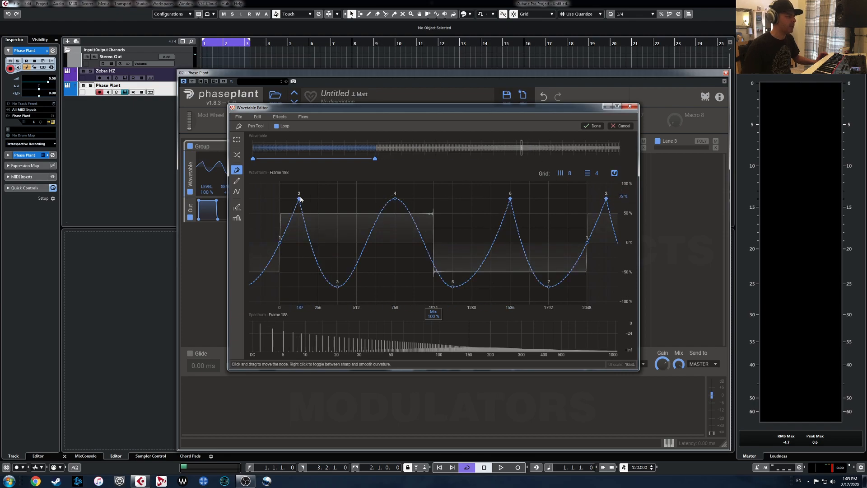
pyautogui.moveTo(300, 200); pyautogui.dragTo(338, 213)
pyautogui.moveTo(395, 199); pyautogui.dragTo(394, 264)
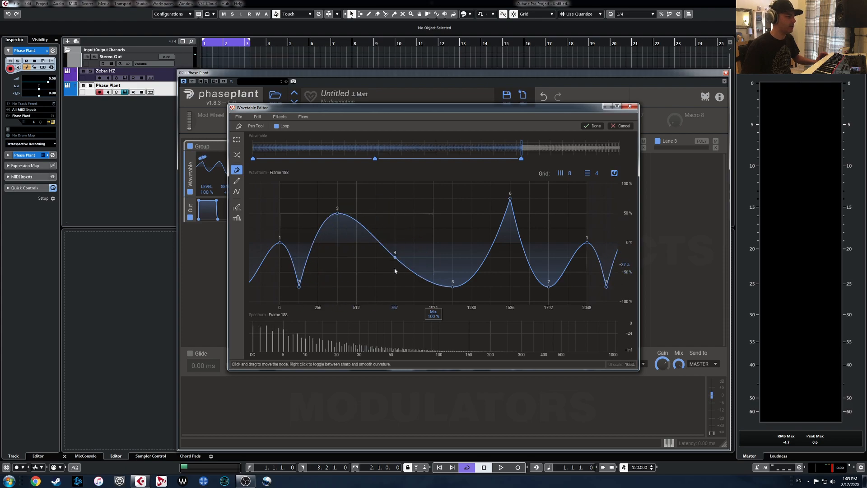
pyautogui.moveTo(453, 287); pyautogui.dragTo(452, 213)
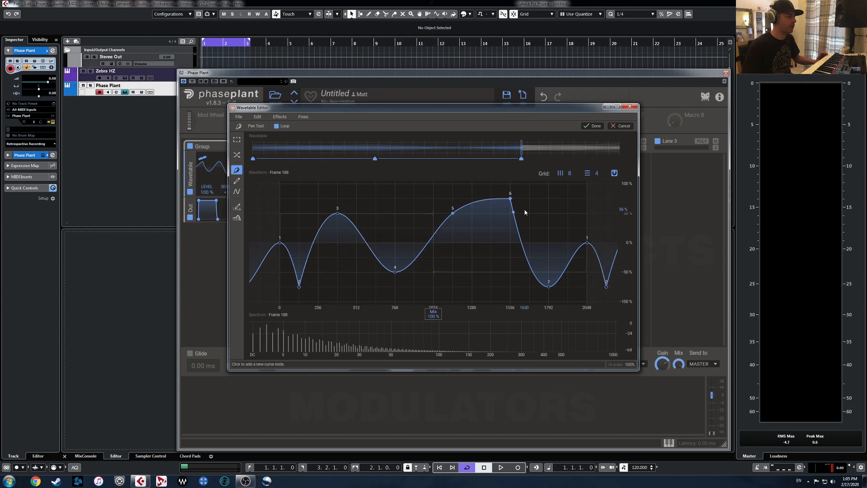
pyautogui.moveTo(510, 198); pyautogui.dragTo(490, 271)
pyautogui.moveTo(549, 286); pyautogui.dragTo(548, 198)
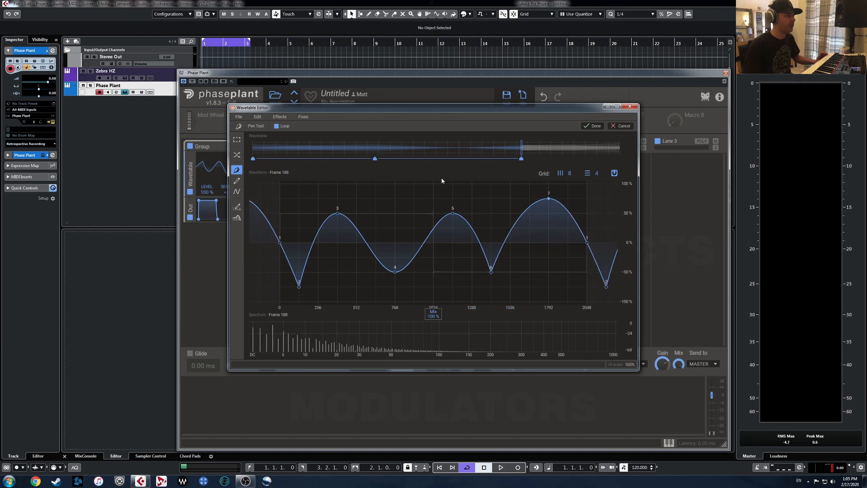
# Step: At frame 256, make nodes 2 and 6 smooth and nodes 3, 4 and 5 sharp
pyautogui.click(624, 144)
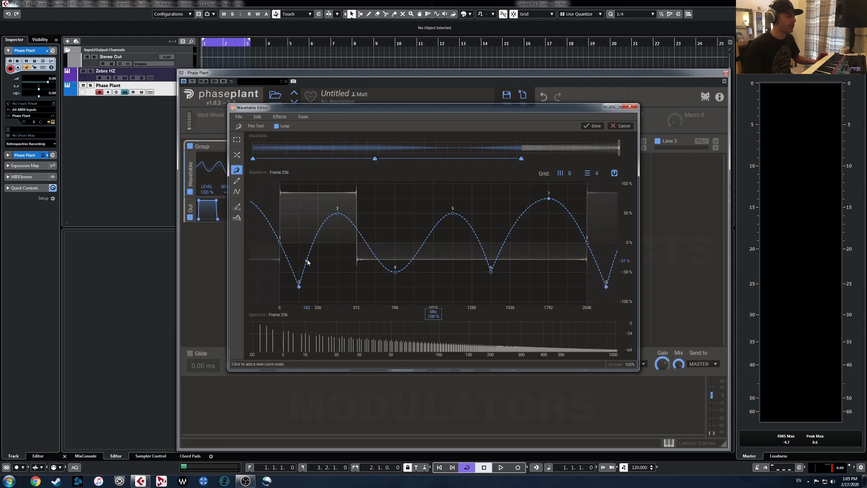
pyautogui.rightClick(299, 288)
pyautogui.rightClick(337, 213)
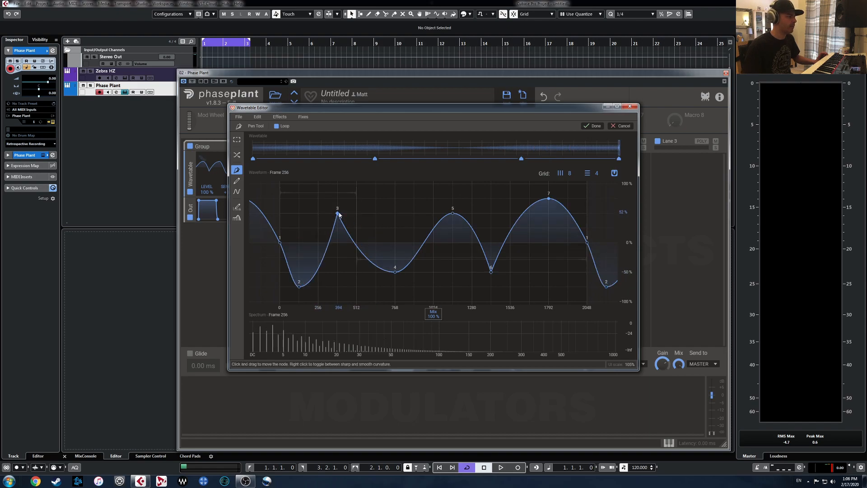
pyautogui.rightClick(395, 272)
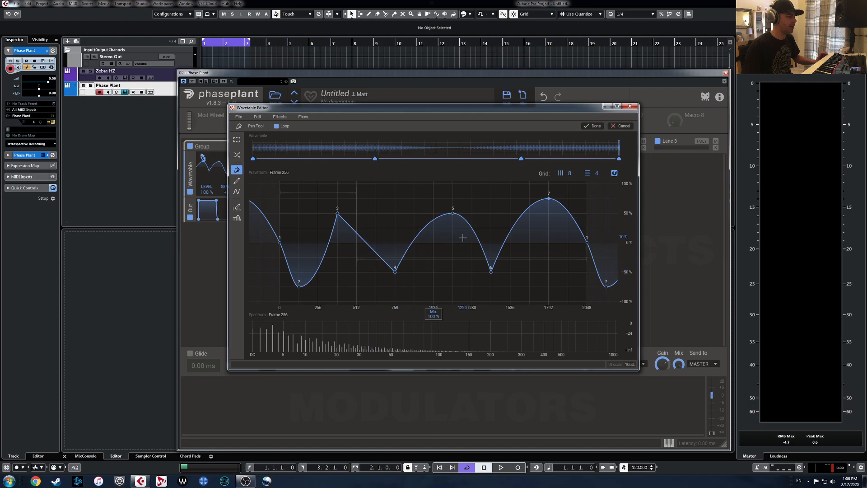
pyautogui.rightClick(452, 213)
pyautogui.rightClick(491, 271)
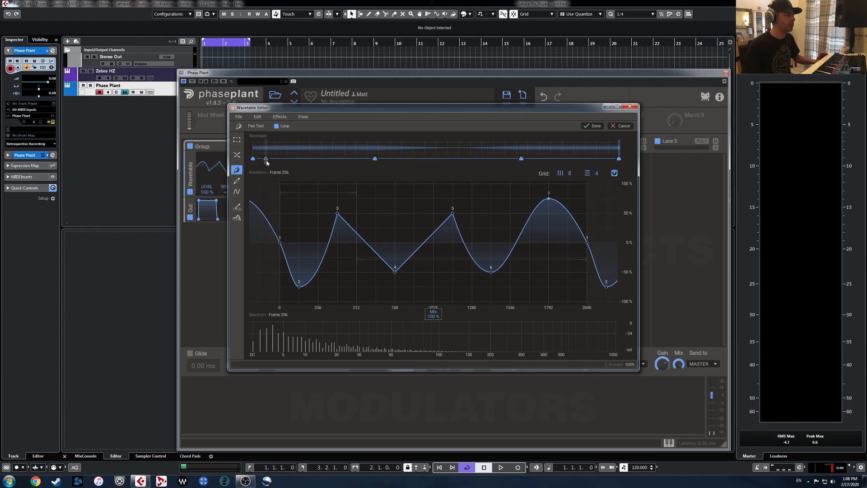
# Step: Normalize the drawn wavetable and close the Wavetable Editor
pyautogui.moveTo(255, 150); pyautogui.dragTo(641, 161)
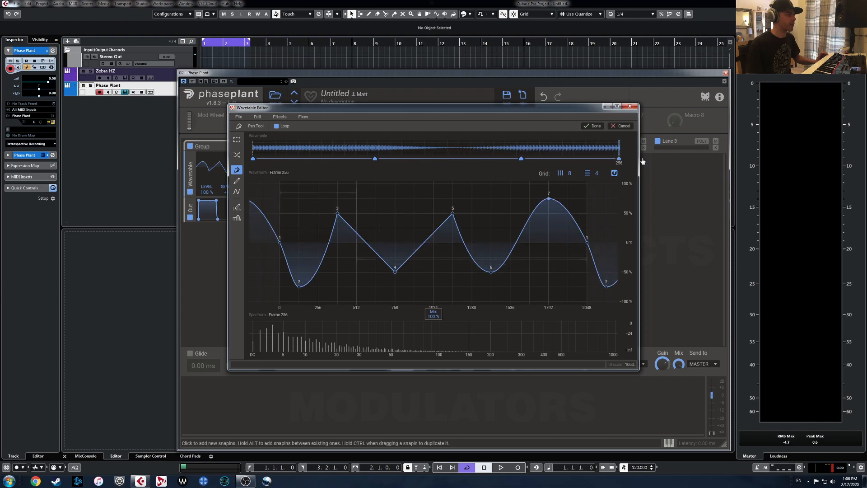
pyautogui.click(303, 119)
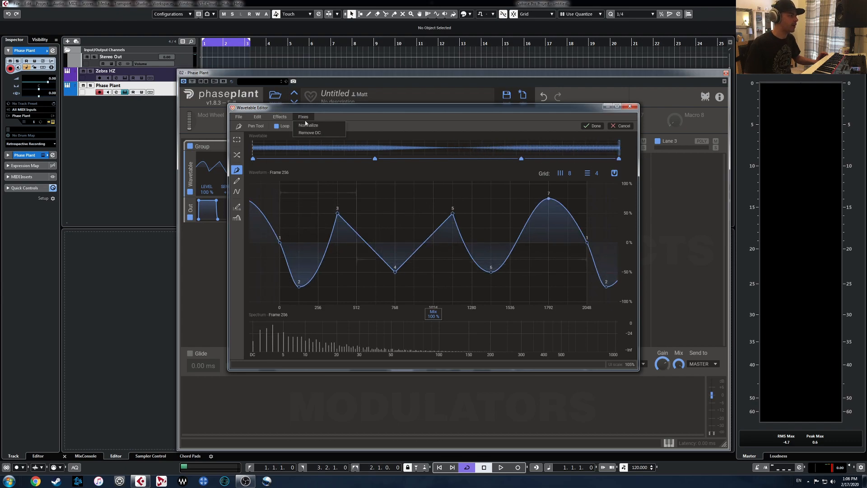
pyautogui.click(309, 130)
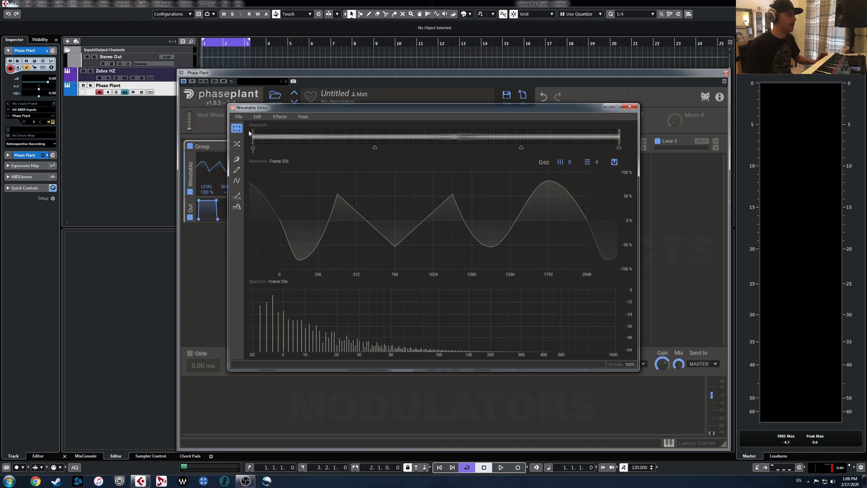
pyautogui.moveTo(267, 135)
pyautogui.mouseDown()
pyautogui.moveTo(592, 149)
pyautogui.moveTo(248, 150)
pyautogui.mouseUp()
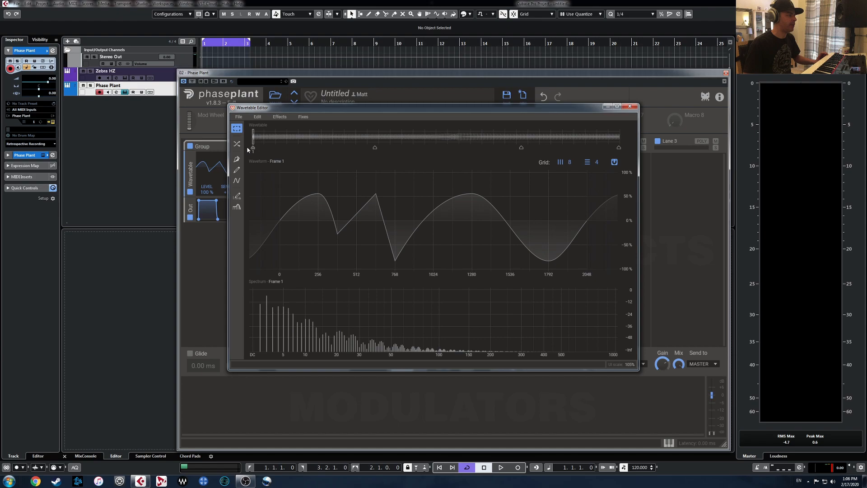
pyautogui.click(630, 107)
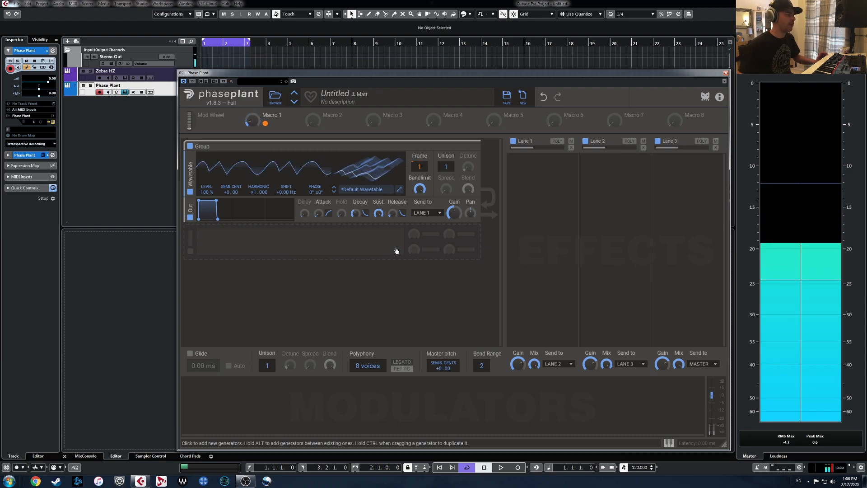
# Step: In a new empty wavetable, free-draw a rounded two-hump waveform at frame 1 and a skewed waveform peaking at about 80% at frame 96
pyautogui.click(398, 192)
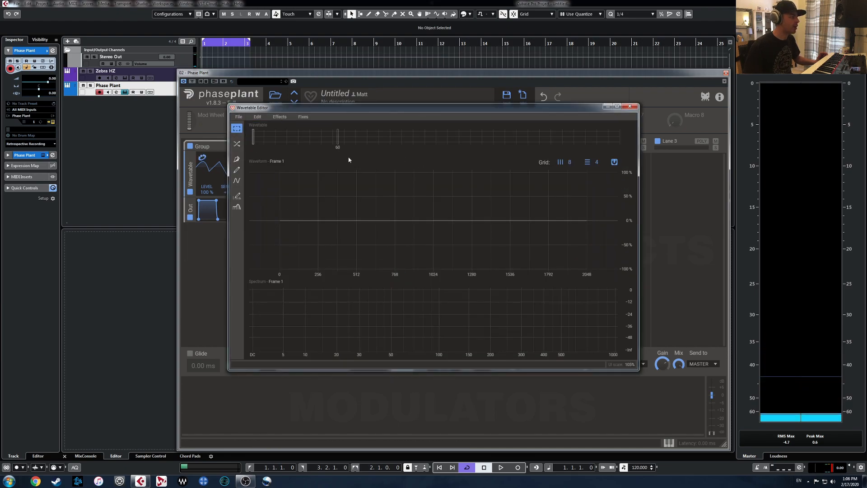
pyautogui.click(237, 169)
pyautogui.moveTo(282, 243)
pyautogui.mouseDown()
pyautogui.moveTo(530, 250)
pyautogui.moveTo(586, 242)
pyautogui.mouseUp()
pyautogui.click(389, 151)
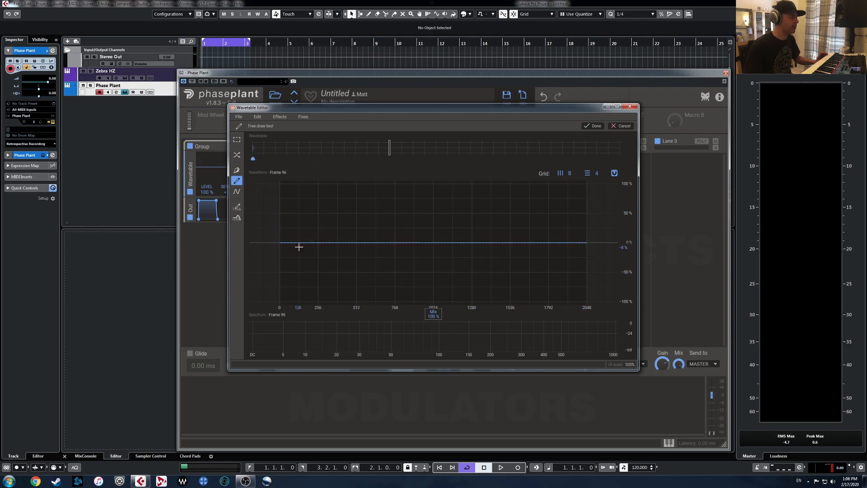
pyautogui.moveTo(282, 244)
pyautogui.mouseDown()
pyautogui.moveTo(345, 193)
pyautogui.moveTo(364, 277)
pyautogui.moveTo(464, 202)
pyautogui.moveTo(512, 282)
pyautogui.moveTo(574, 229)
pyautogui.moveTo(585, 242)
pyautogui.mouseUp()
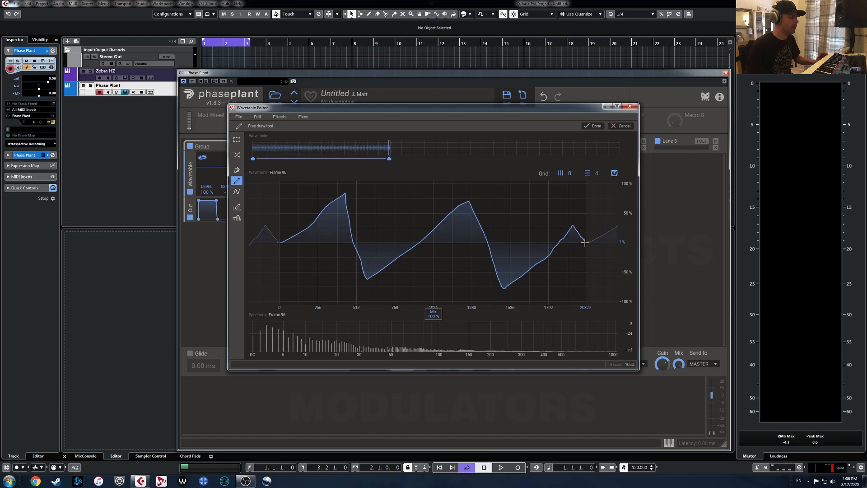
# Step: Free-draw a rounded waveform ending in narrow peaks and troughs at frame 187, and steep sawtooth-like ramps at frame 256
pyautogui.click(520, 149)
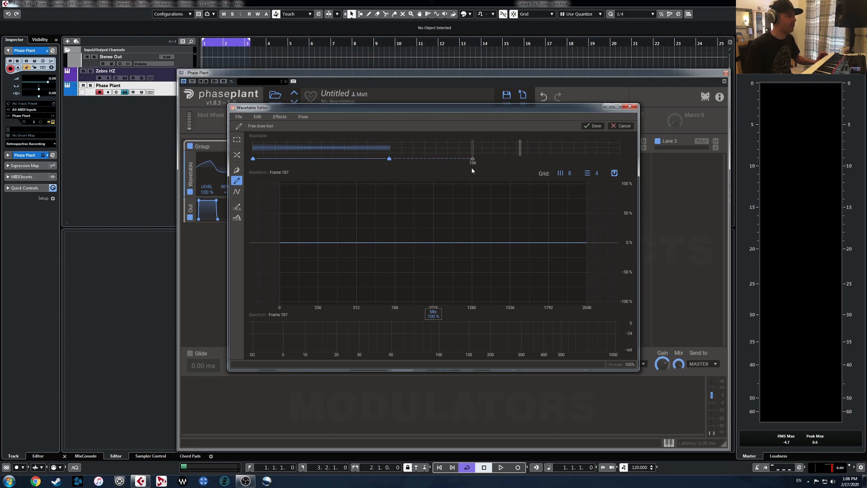
pyautogui.moveTo(282, 242)
pyautogui.mouseDown()
pyautogui.moveTo(306, 203)
pyautogui.moveTo(383, 294)
pyautogui.moveTo(484, 199)
pyautogui.moveTo(514, 277)
pyautogui.moveTo(536, 239)
pyautogui.moveTo(562, 282)
pyautogui.moveTo(581, 249)
pyautogui.mouseUp()
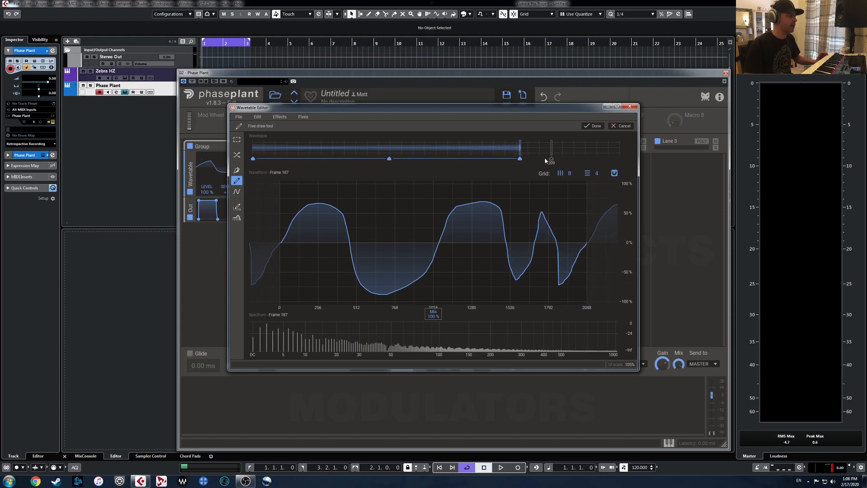
pyautogui.click(621, 146)
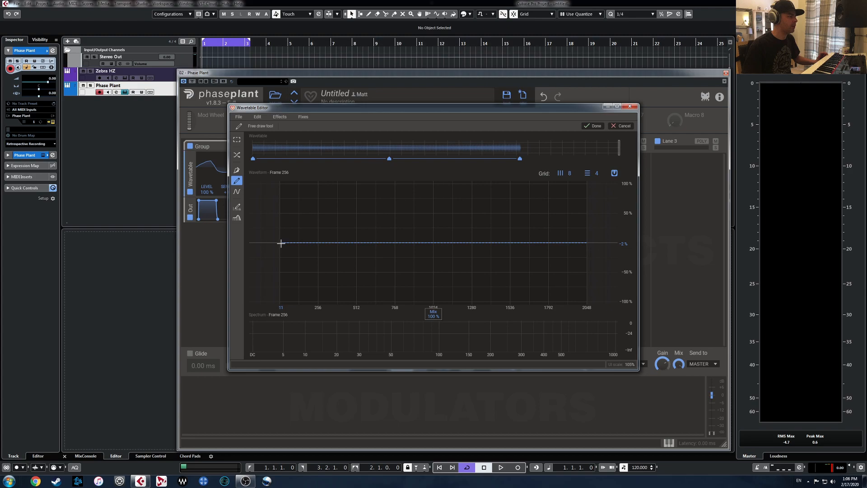
pyautogui.moveTo(280, 243)
pyautogui.mouseDown()
pyautogui.moveTo(317, 229)
pyautogui.moveTo(368, 270)
pyautogui.moveTo(371, 295)
pyautogui.moveTo(488, 197)
pyautogui.moveTo(496, 196)
pyautogui.moveTo(500, 278)
pyautogui.moveTo(583, 219)
pyautogui.mouseUp()
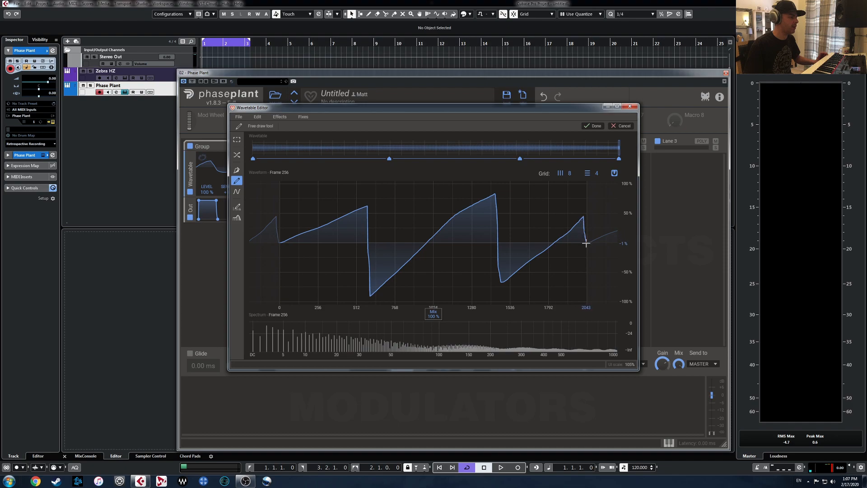
# Step: Normalize all frames of the drawn wavetable and set the oscillator's unison to 3 voices
pyautogui.moveTo(251, 154); pyautogui.dragTo(648, 170)
pyautogui.click(304, 117)
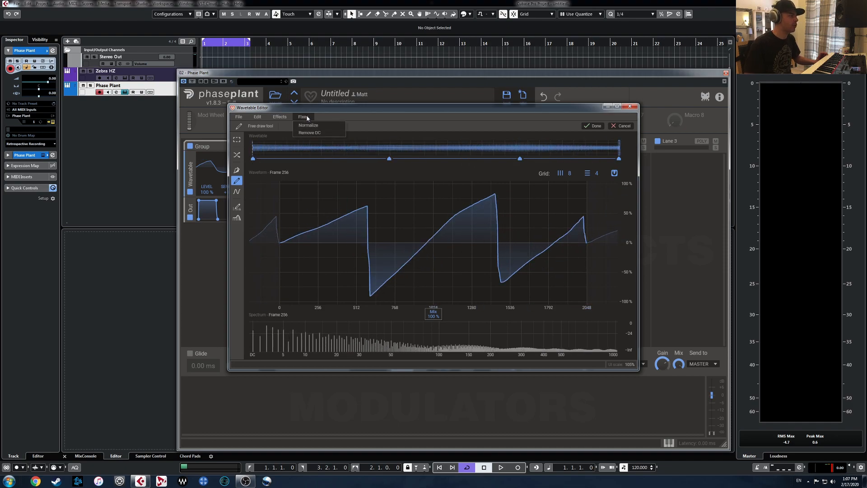
pyautogui.click(312, 127)
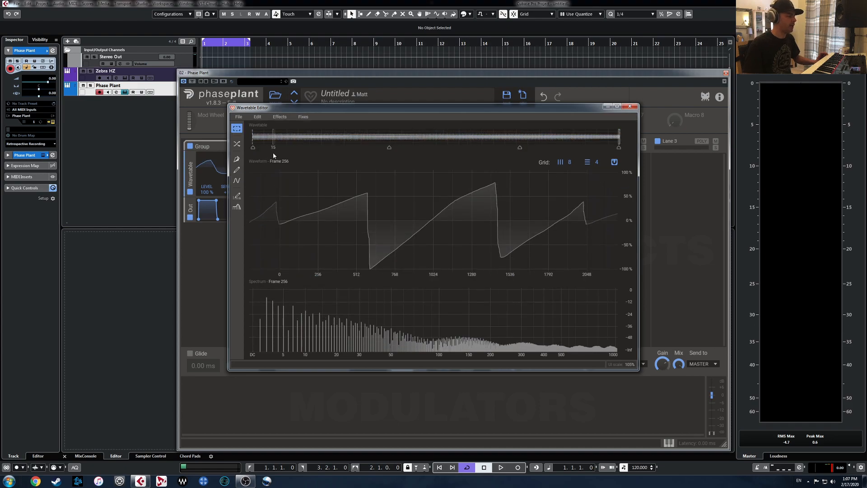
pyautogui.click(630, 107)
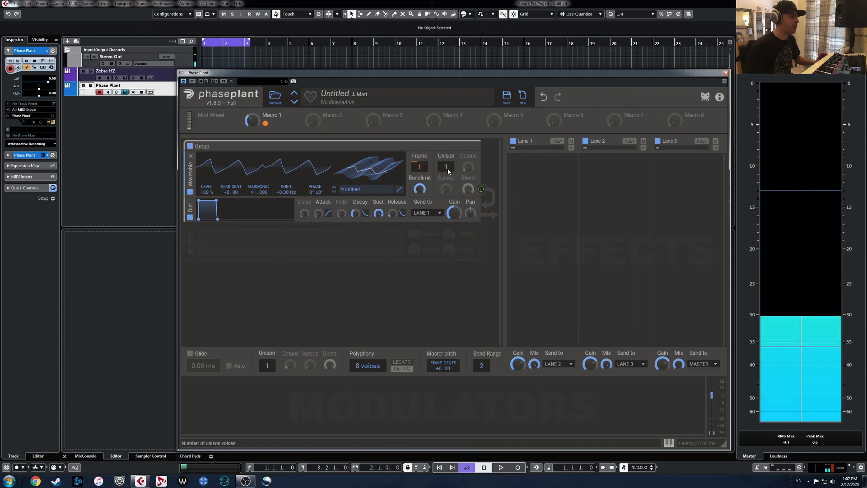
pyautogui.scroll(2, 449, 168)
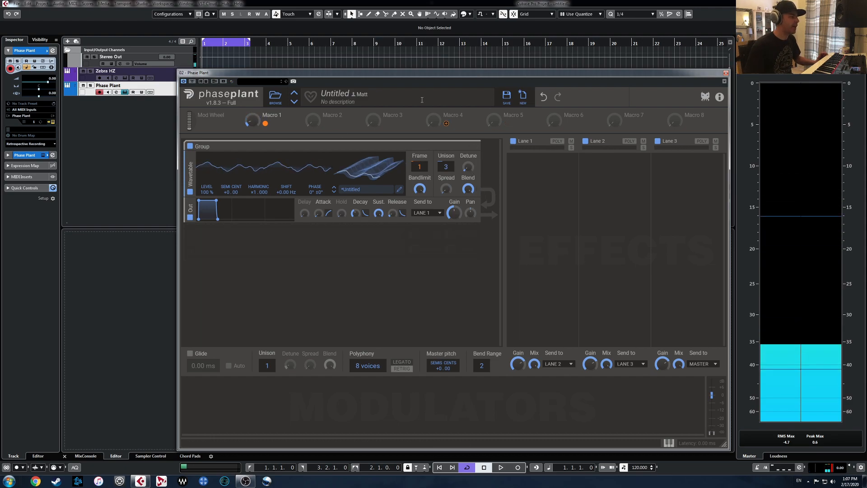
# Step: Start a new wavetable and create it from the sample ENE_F_Bass_Hit_07
pyautogui.click(398, 190)
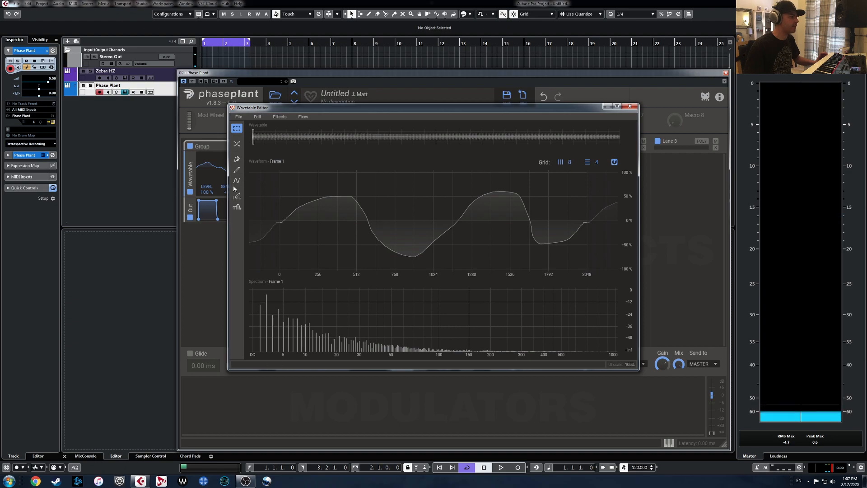
pyautogui.click(239, 116)
pyautogui.click(260, 129)
pyautogui.click(238, 116)
pyautogui.click(255, 140)
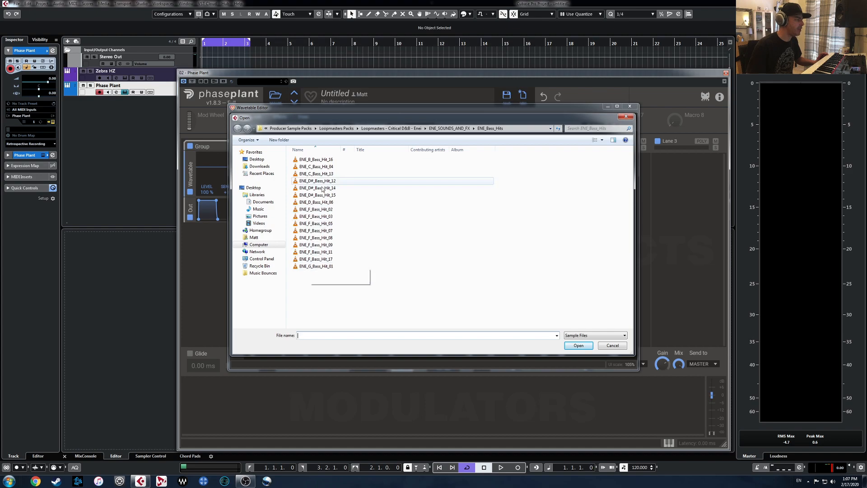
pyautogui.click(320, 231)
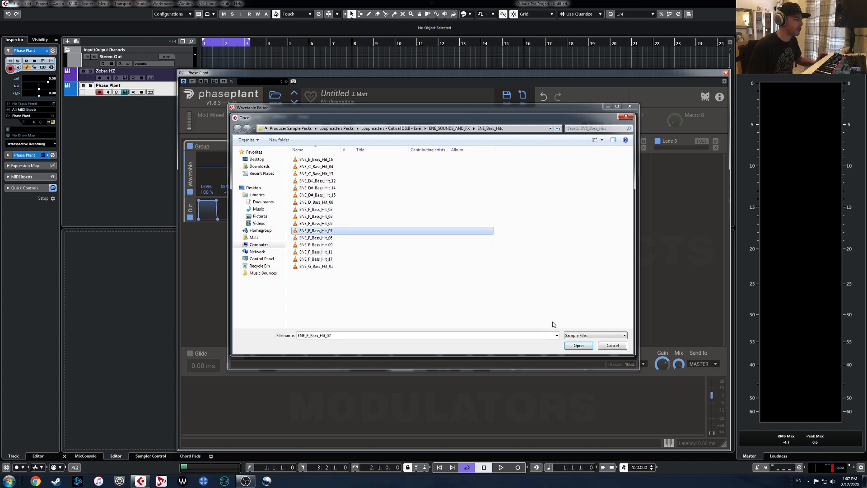
pyautogui.click(577, 346)
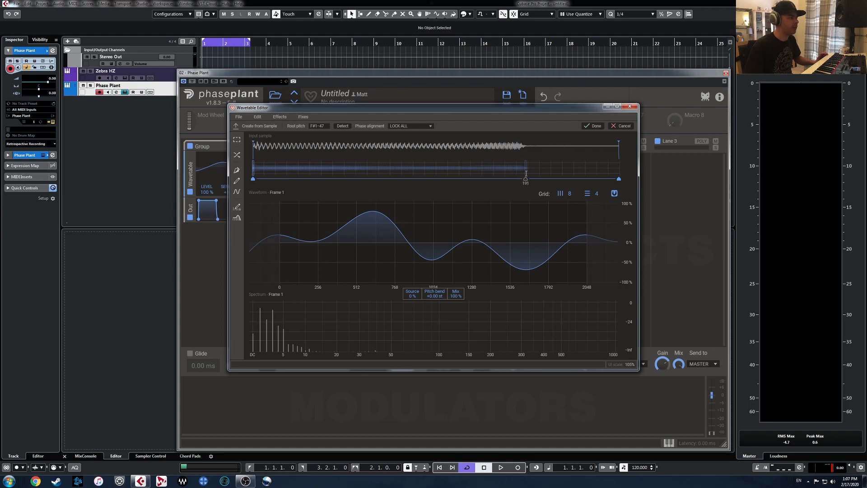
# Step: Move frame 256's source point back to about 73% to exclude the sample's silent tail, and apply the conversion
pyautogui.click(623, 169)
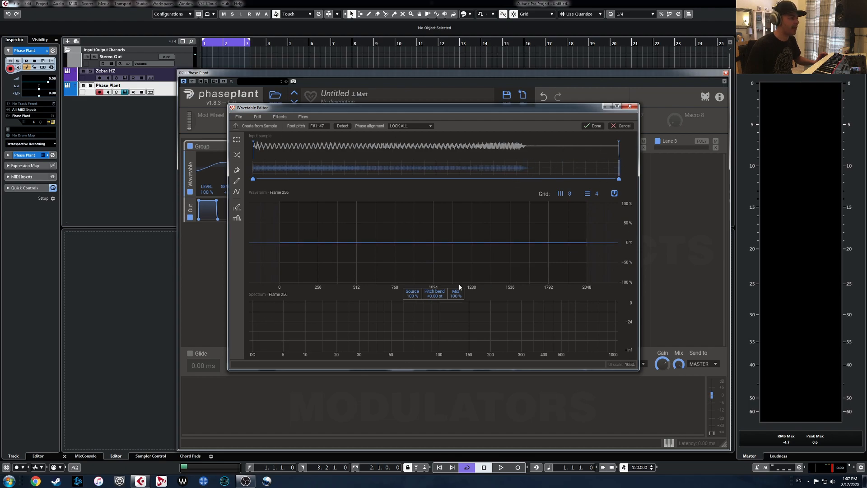
pyautogui.moveTo(618, 143); pyautogui.dragTo(521, 146)
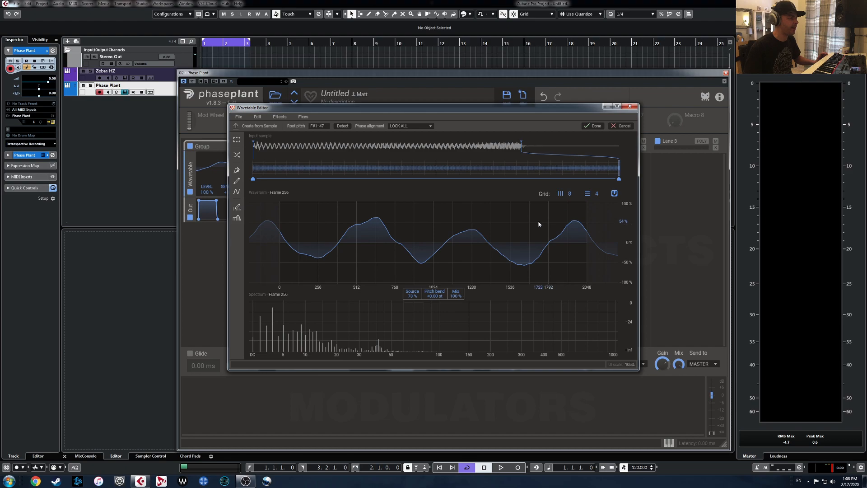
pyautogui.click(593, 126)
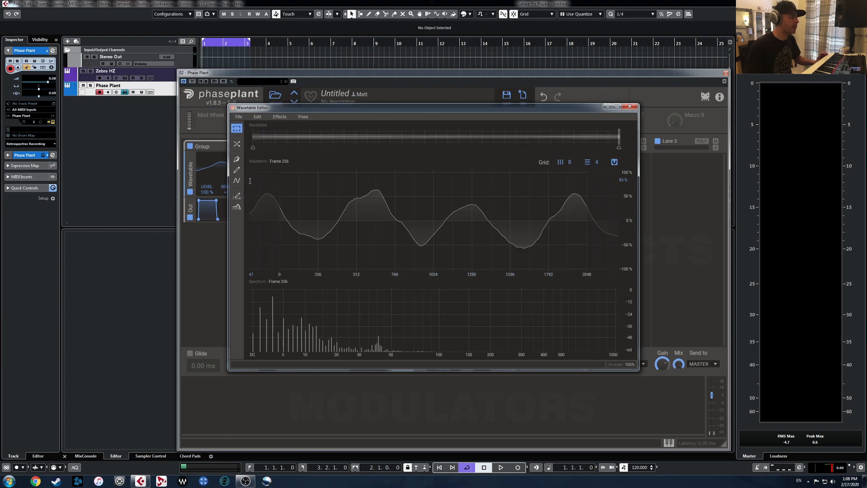
# Step: Normalize all frames of the sample-based wavetable and close the Wavetable Editor
pyautogui.moveTo(252, 139); pyautogui.dragTo(651, 147)
pyautogui.click(303, 116)
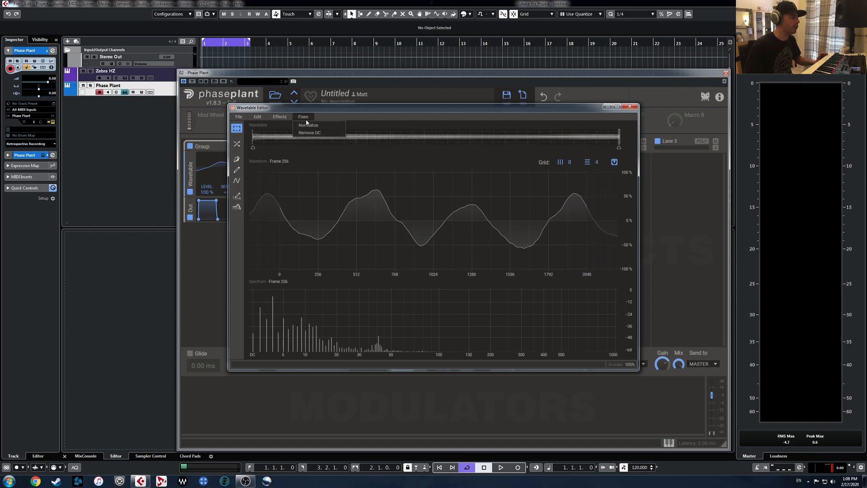
pyautogui.click(316, 124)
pyautogui.click(630, 106)
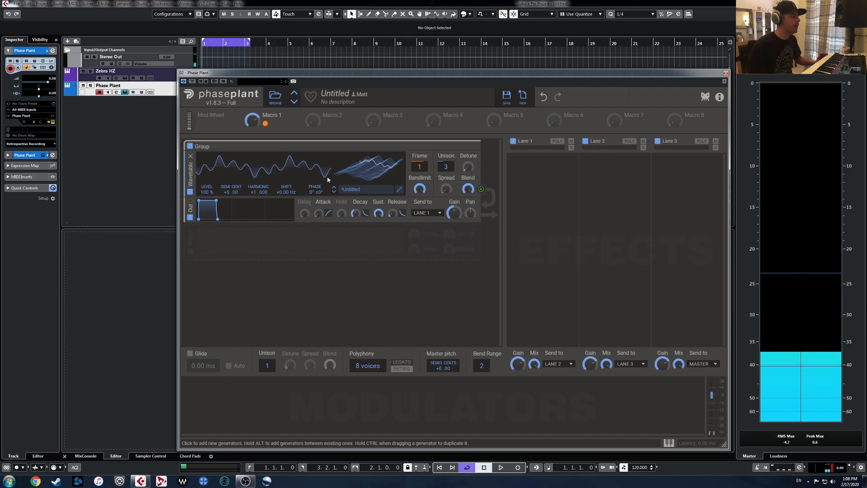
# Step: Clear the wavetable again and create a new one from the sample ENE_F_Bass_Hit_07
pyautogui.click(399, 189)
pyautogui.click(238, 117)
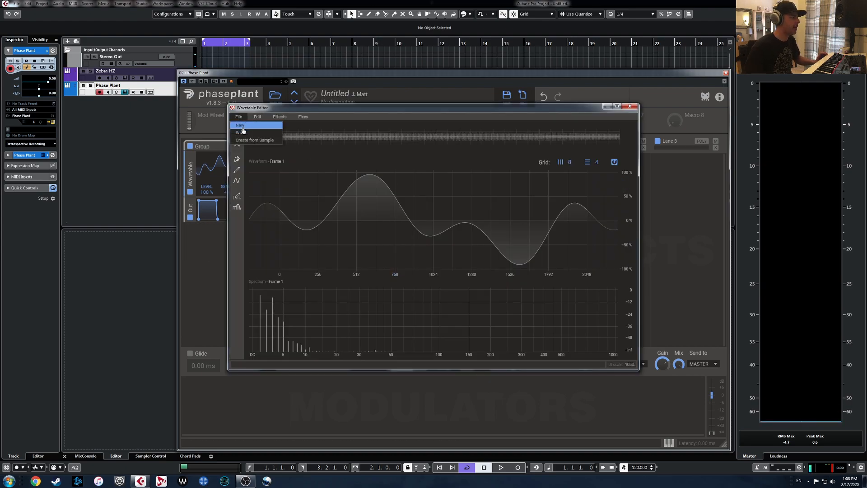
pyautogui.click(241, 126)
pyautogui.click(251, 140)
pyautogui.click(319, 231)
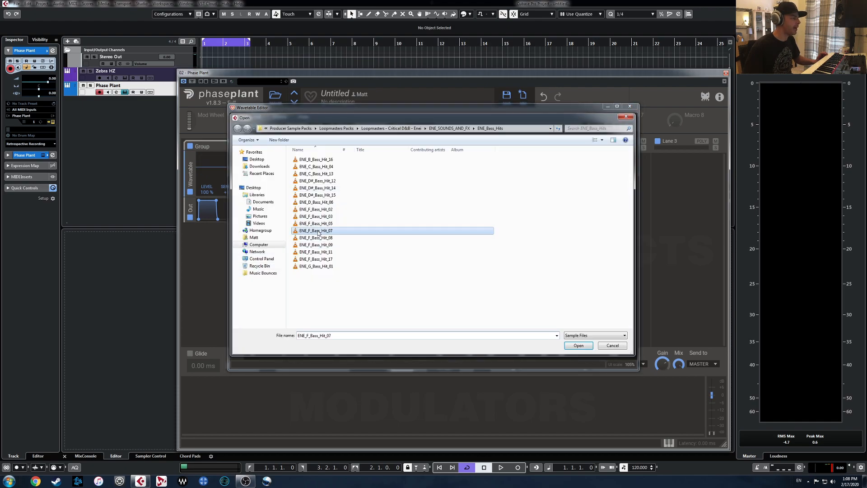
pyautogui.click(578, 345)
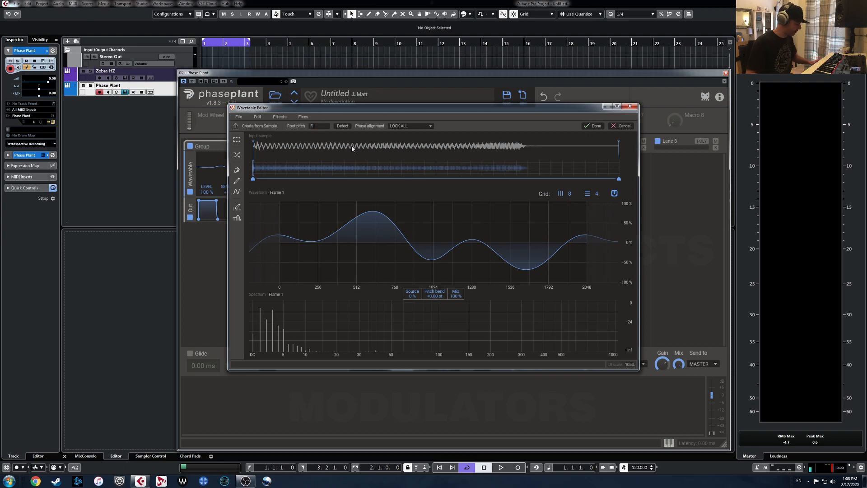
# Step: Set the sample's root pitch to F1 and close the Wavetable Editor
pyautogui.write('f1')
pyautogui.press('Return')
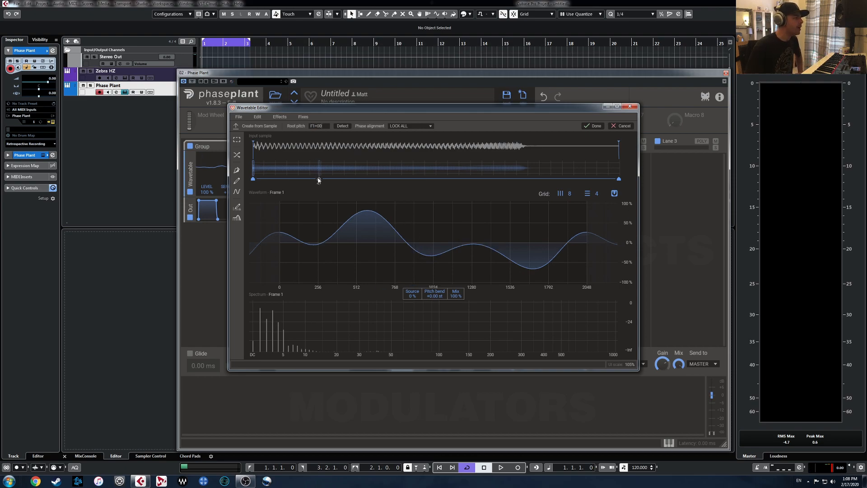
pyautogui.click(634, 109)
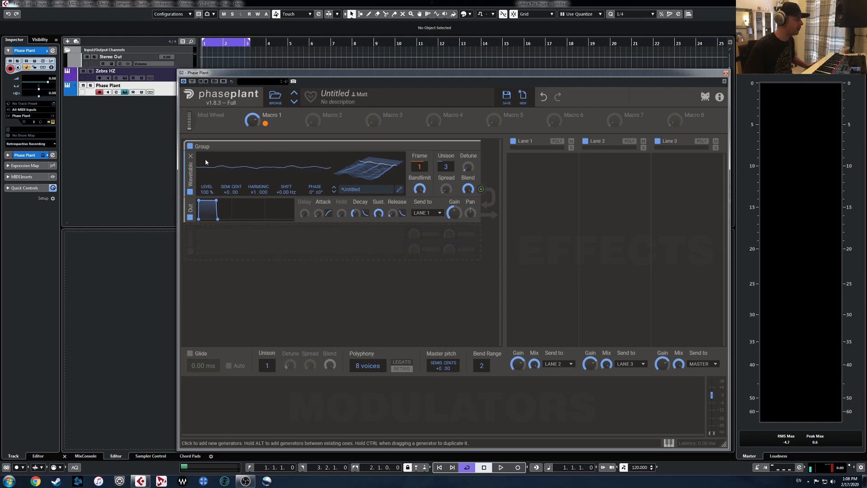
# Step: Add a second Wavetable generator and move it into the group between the first generator and the output
pyautogui.click(225, 239)
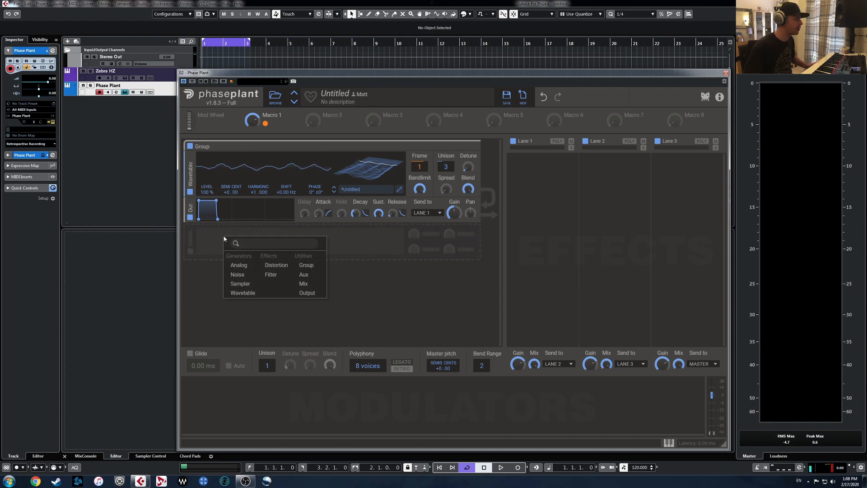
pyautogui.click(242, 293)
pyautogui.moveTo(193, 244); pyautogui.dragTo(194, 203)
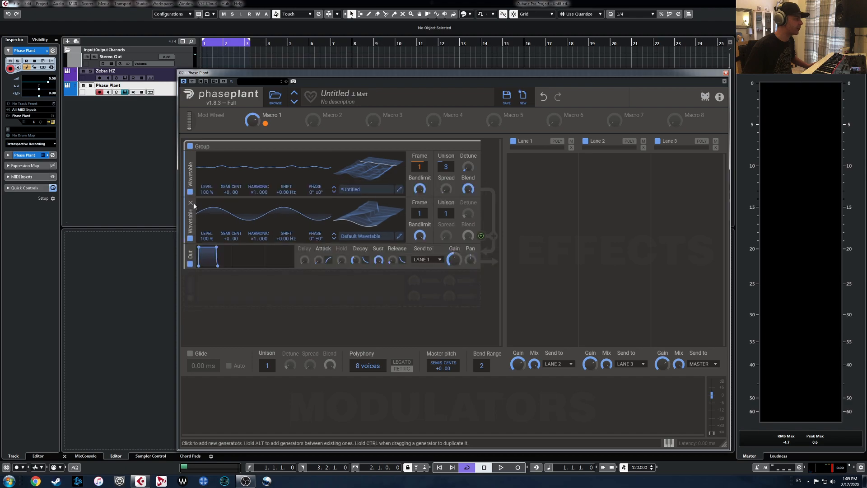
# Step: Replace the second generator's default wavetable with a new blank one
pyautogui.click(399, 235)
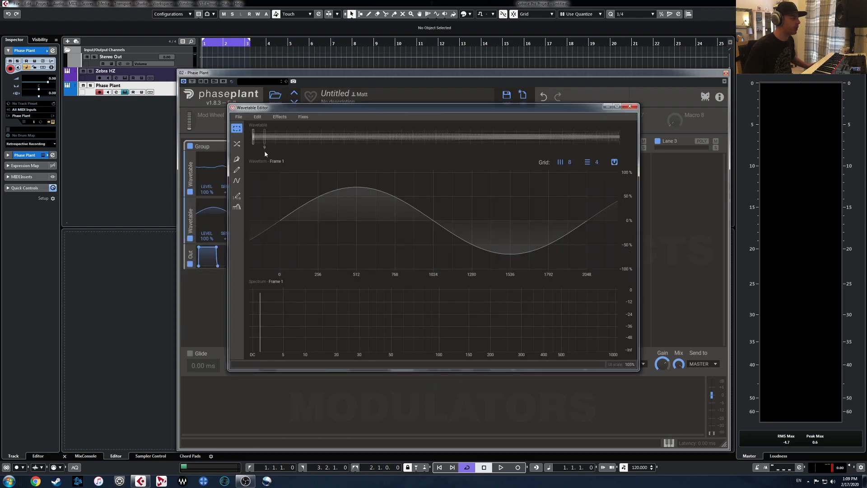
pyautogui.click(242, 118)
pyautogui.click(243, 125)
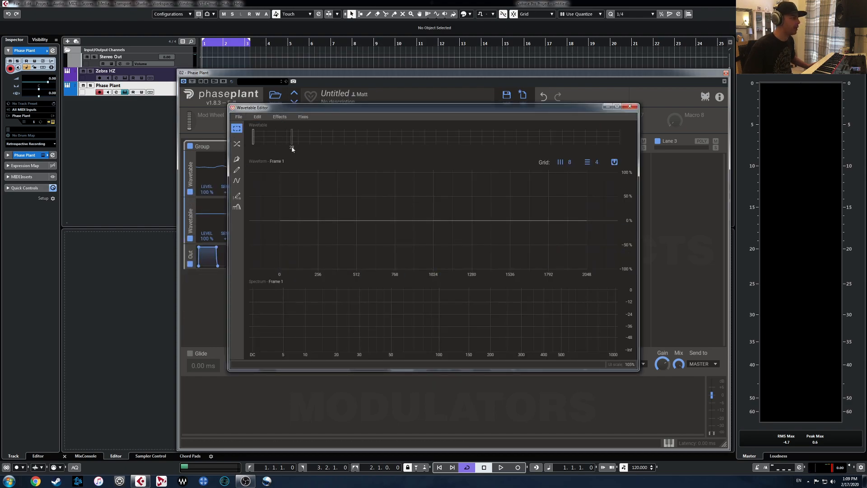
pyautogui.click(630, 107)
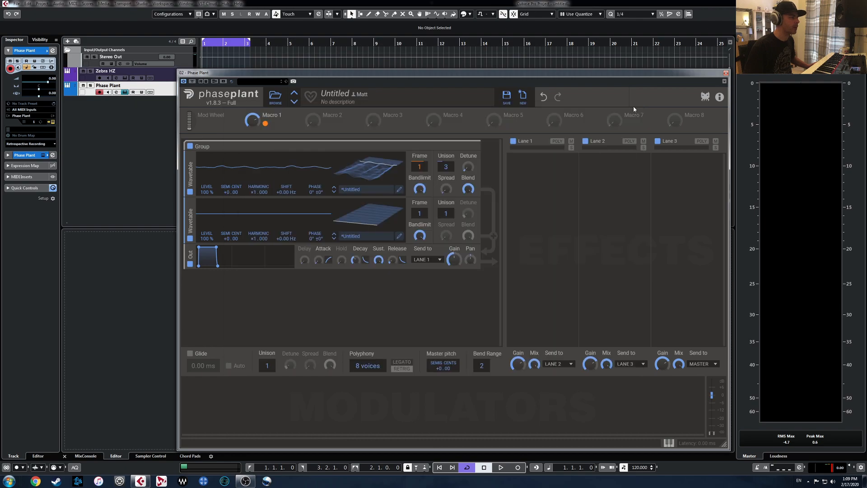
# Step: Copy the complete frame 1 waveform from the first generator's wavetable
pyautogui.click(402, 194)
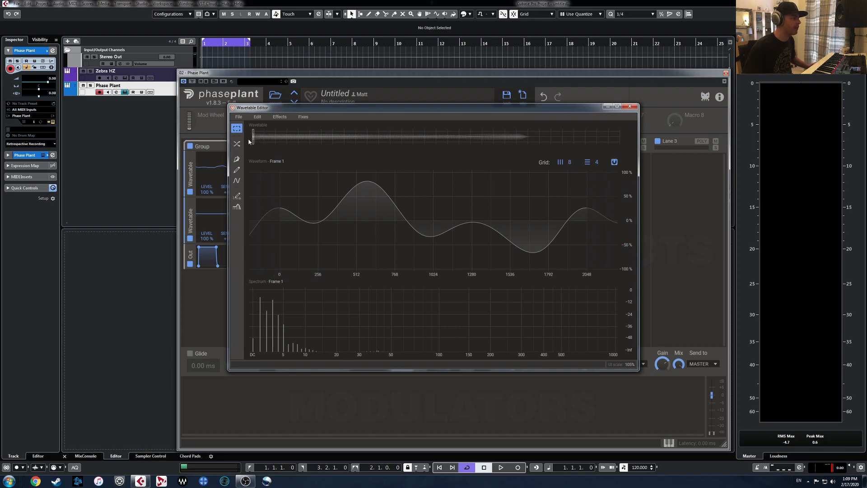
pyautogui.moveTo(294, 223); pyautogui.dragTo(598, 246)
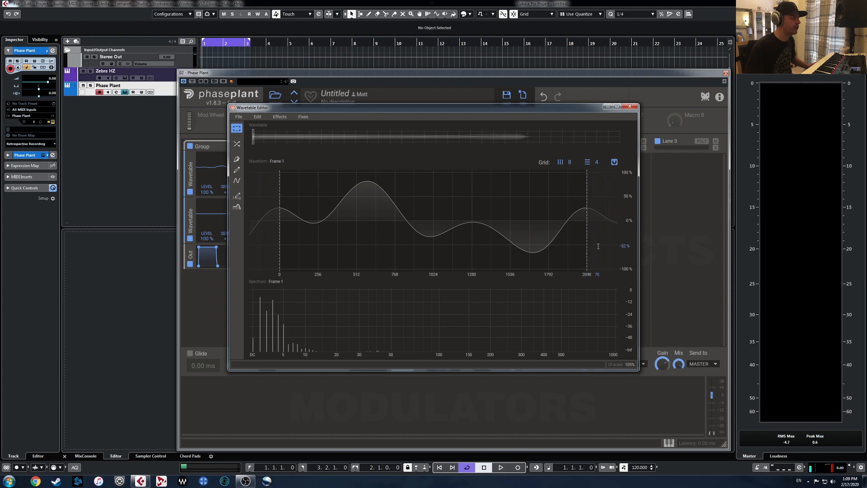
pyautogui.click(258, 118)
pyautogui.click(271, 155)
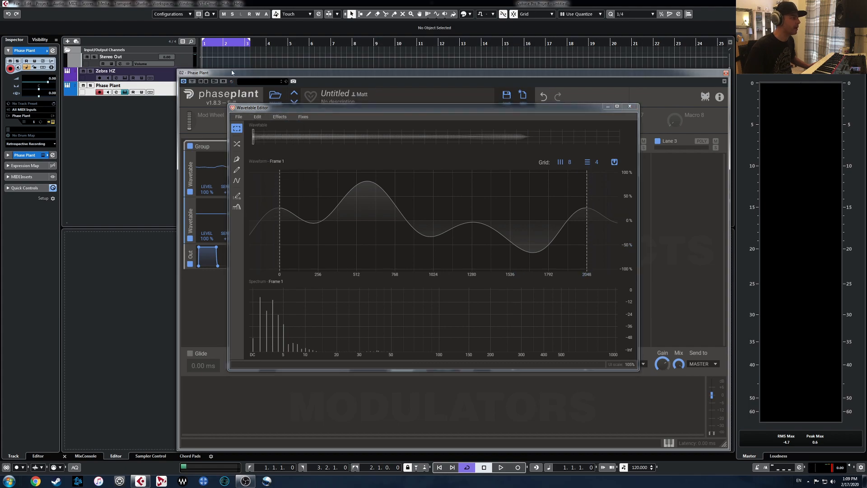
pyautogui.click(630, 107)
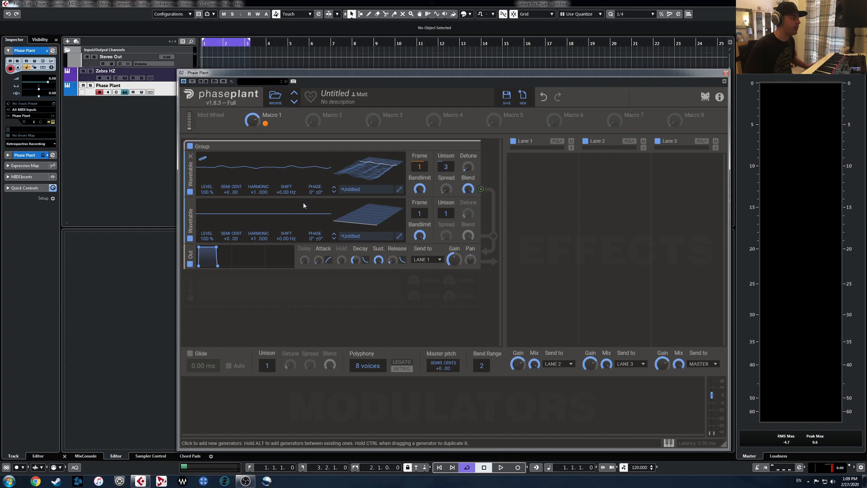
# Step: Paste the copied waveform into frame 1 of the second generator's blank wavetable and apply it
pyautogui.click(400, 235)
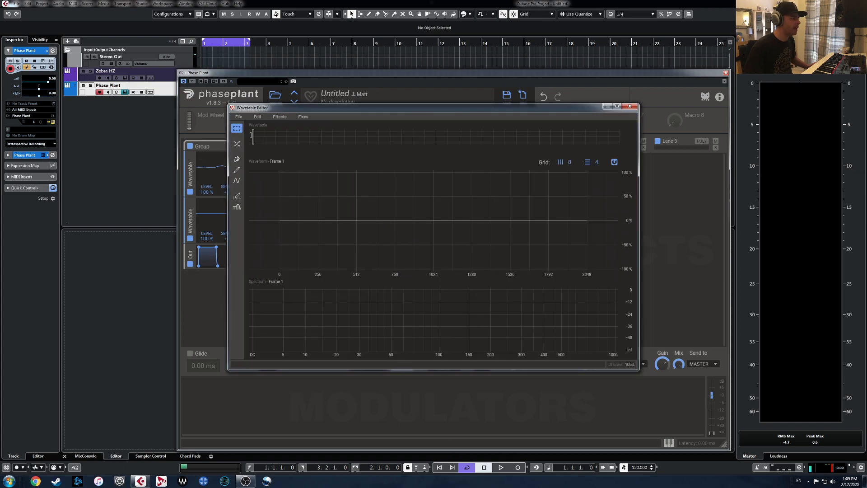
pyautogui.click(258, 117)
pyautogui.click(266, 167)
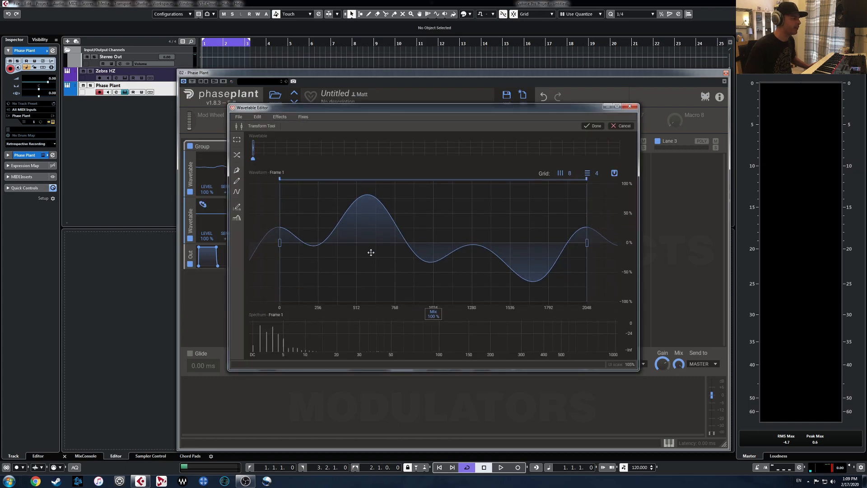
pyautogui.click(594, 126)
pyautogui.click(630, 107)
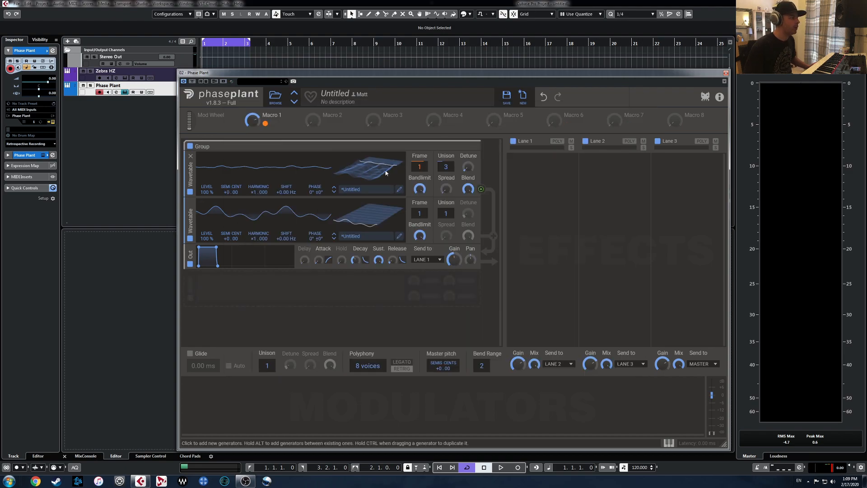
# Step: Clear the first generator's wavetable and open the sample file selection for creating one from a sample
pyautogui.click(399, 189)
pyautogui.click(239, 118)
pyautogui.click(244, 126)
pyautogui.click(239, 117)
pyautogui.click(252, 141)
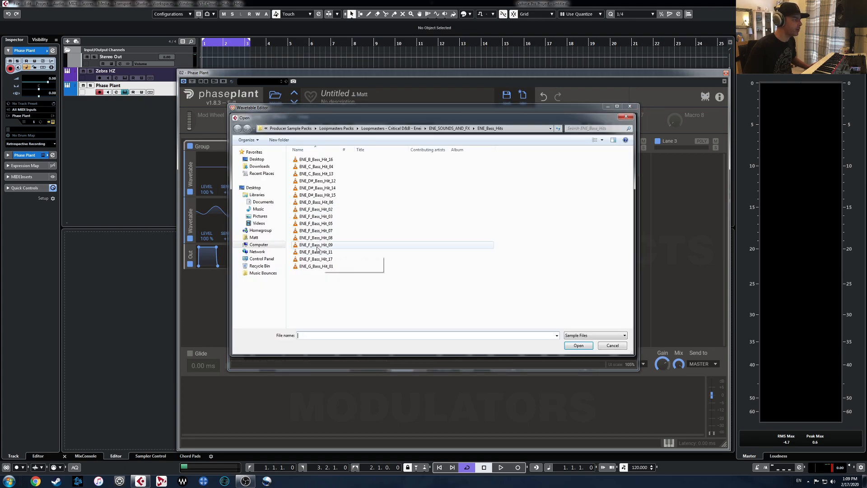
# Step: Create the first oscillator's wavetable from the ENE_F_Bass_Hit_02 sample, setting frame 256's source position to 33% before applying it
pyautogui.click(318, 209)
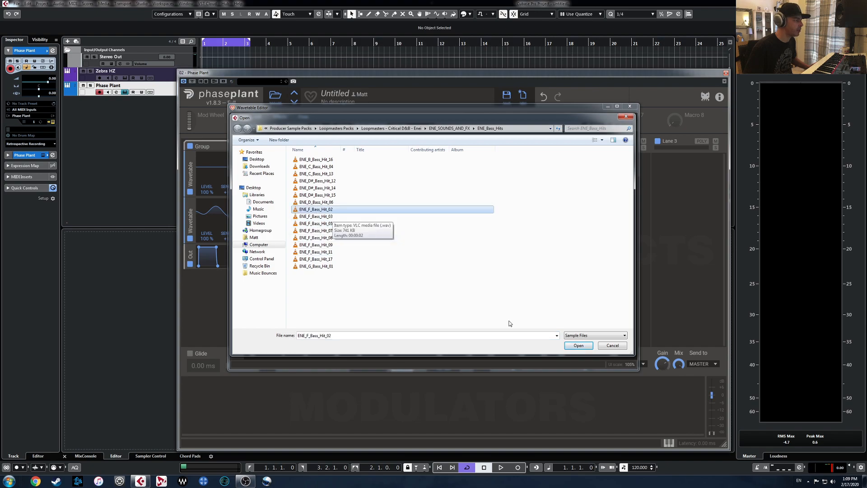
pyautogui.click(579, 345)
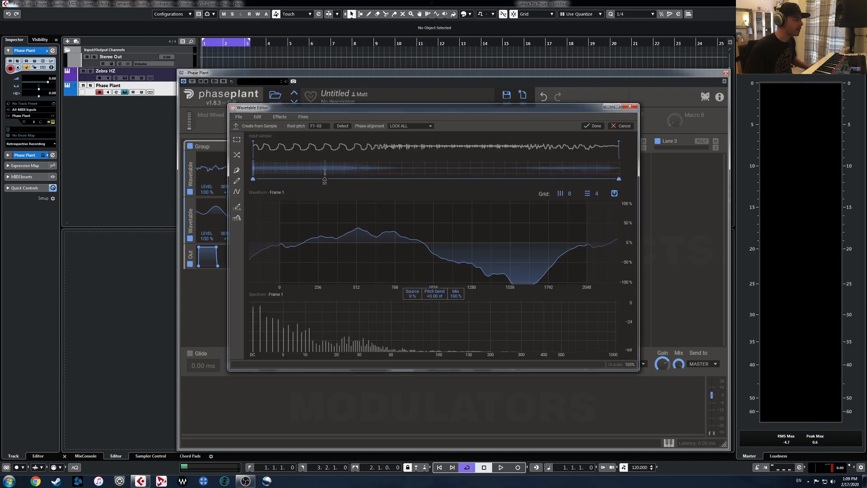
pyautogui.click(618, 167)
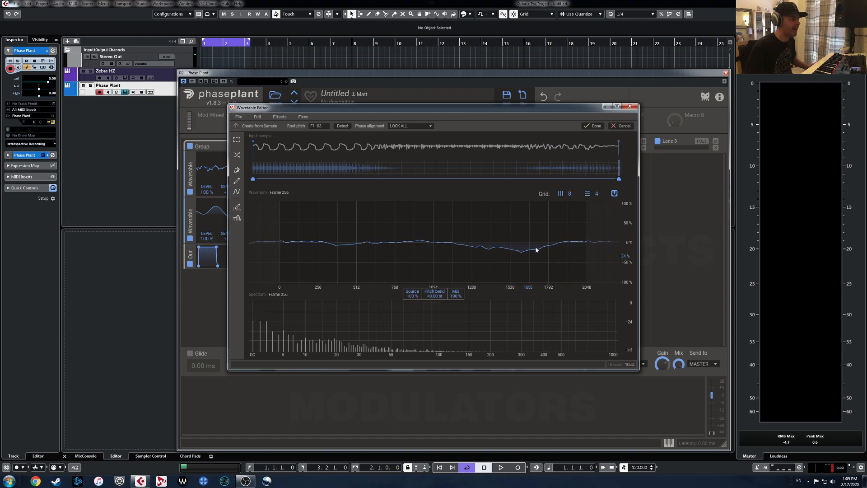
pyautogui.moveTo(412, 293); pyautogui.dragTo(412, 359)
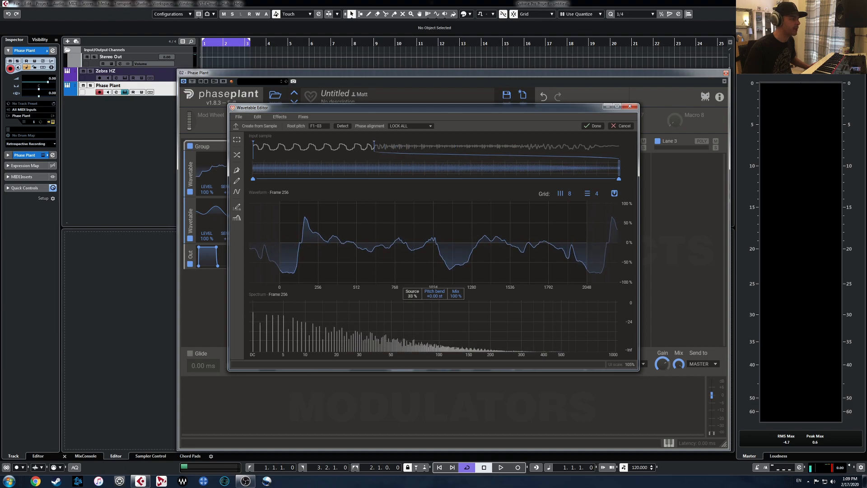
pyautogui.click(595, 126)
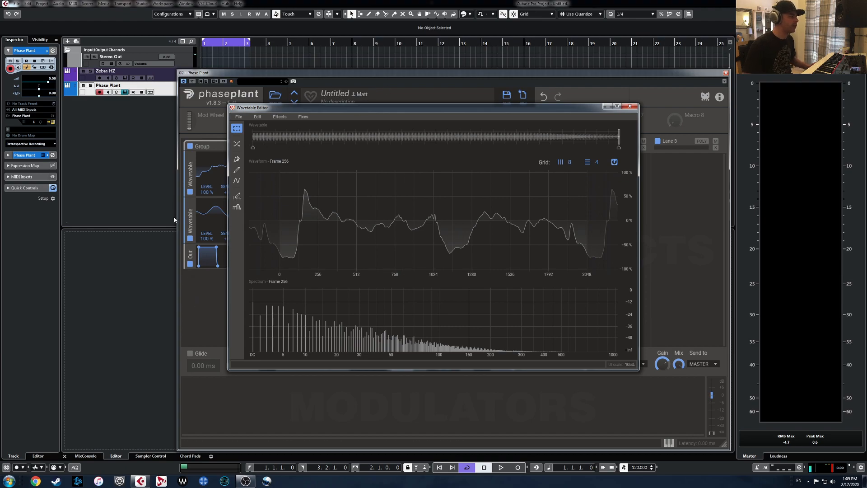
pyautogui.click(630, 106)
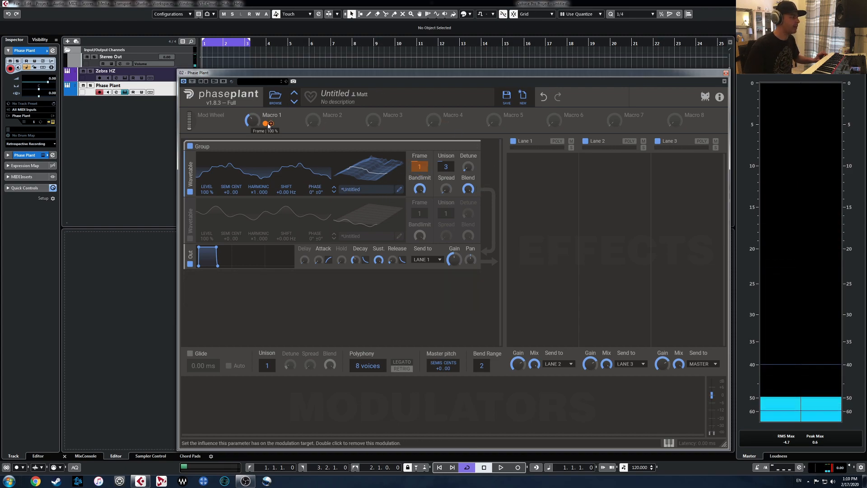
# Step: Remove the Macro 1 modulation from the first wavetable oscillator's frame and set the frame to 83
pyautogui.rightClick(421, 175)
pyautogui.click(485, 201)
pyautogui.write('33')
pyautogui.press('Return')
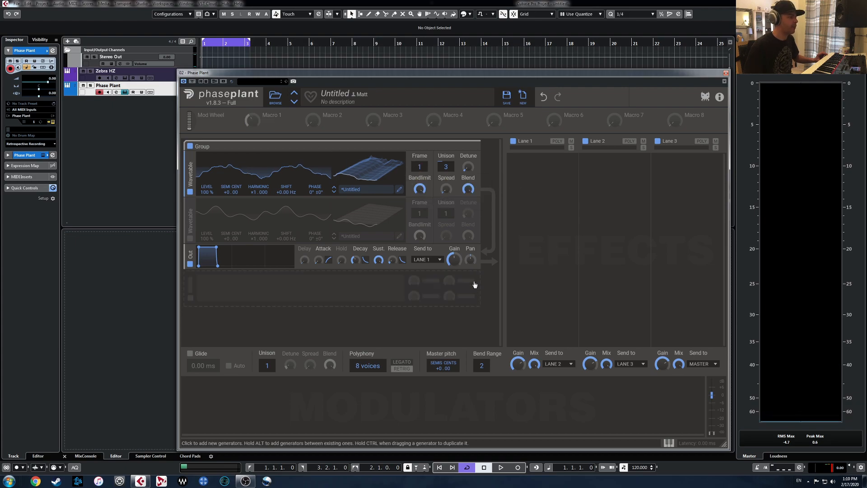
pyautogui.moveTo(419, 166); pyautogui.dragTo(419, 149)
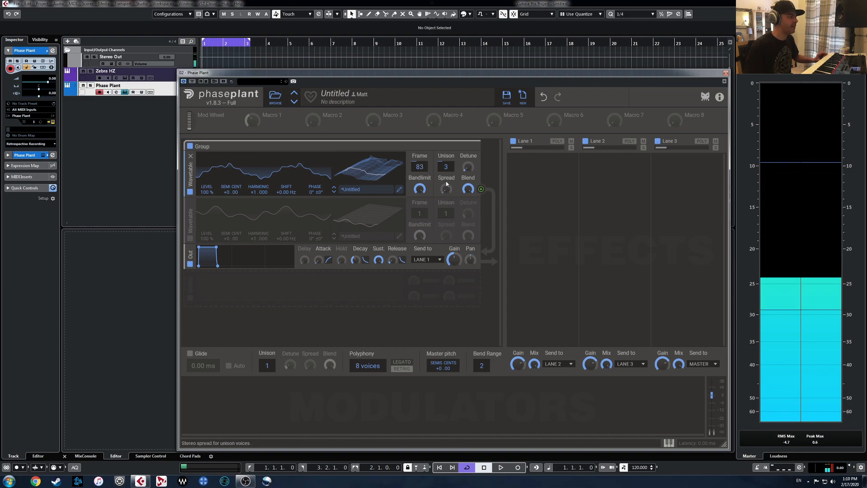
# Step: Copy the full waveform of frame 83 from the first oscillator's wavetable and close the wavetable editor
pyautogui.click(399, 189)
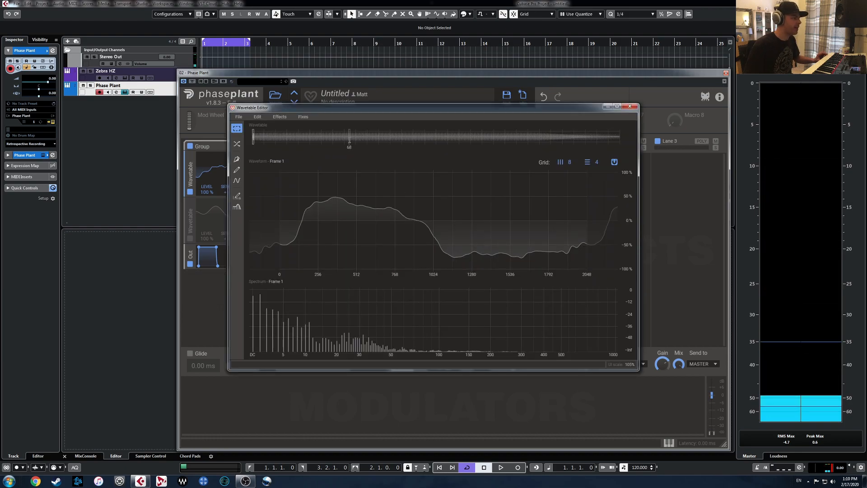
pyautogui.click(370, 135)
pyautogui.moveTo(286, 220); pyautogui.dragTo(587, 223)
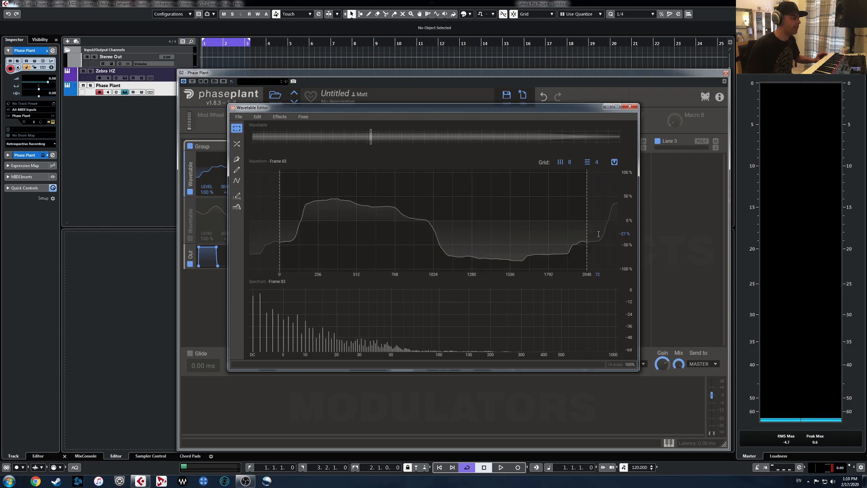
pyautogui.click(257, 117)
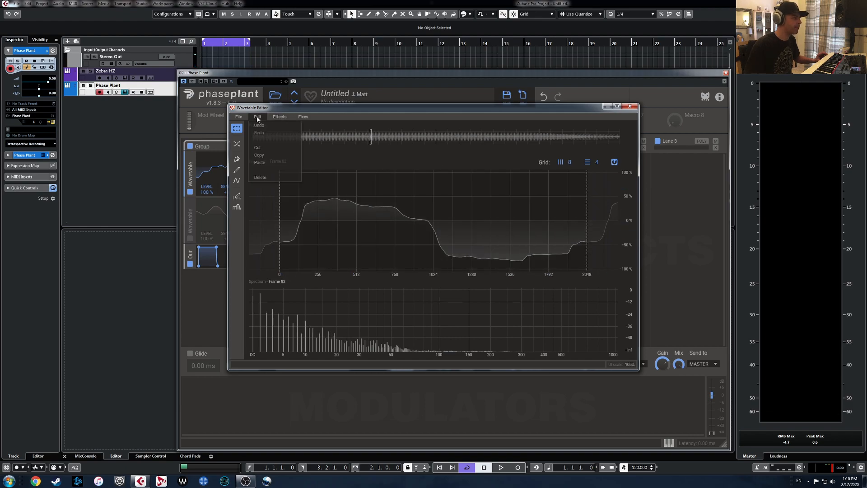
pyautogui.click(259, 154)
pyautogui.click(630, 107)
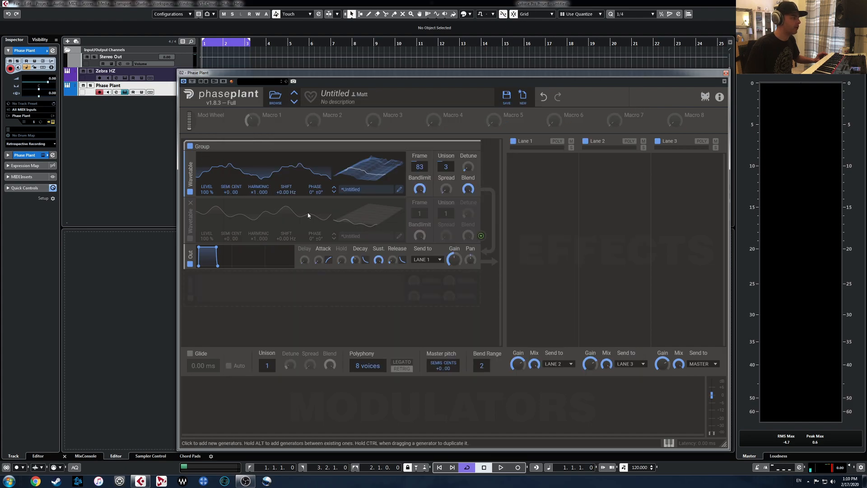
# Step: Enable the second wavetable oscillator and paste the copied waveform into frame 89 of its wavetable
pyautogui.click(214, 224)
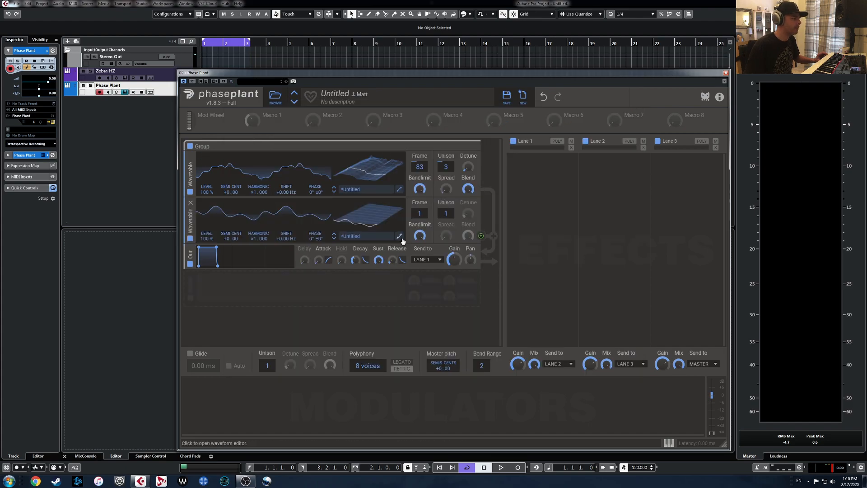
pyautogui.click(379, 140)
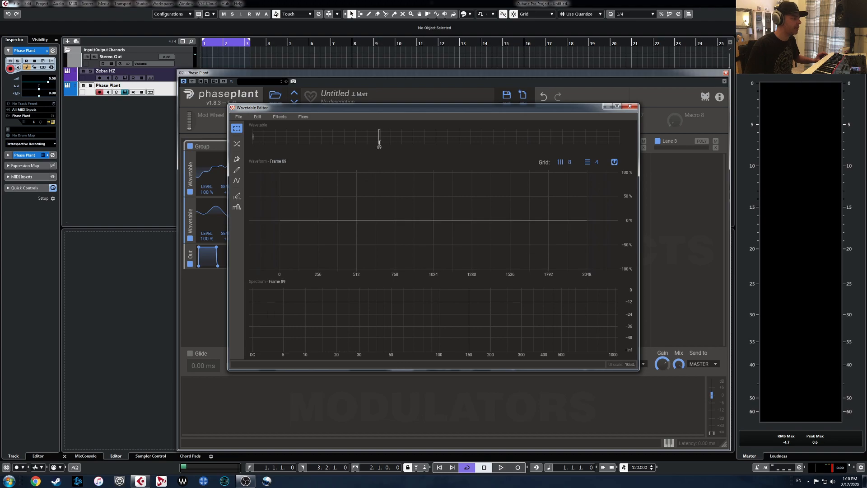
pyautogui.click(239, 117)
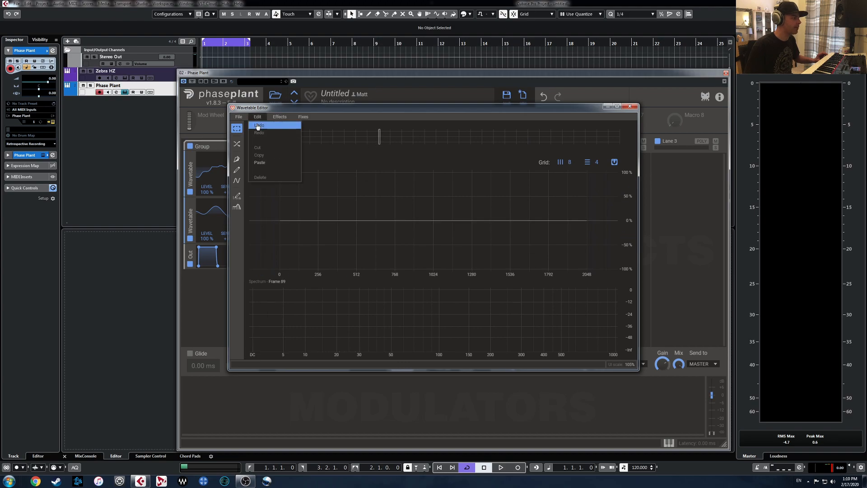
pyautogui.click(262, 168)
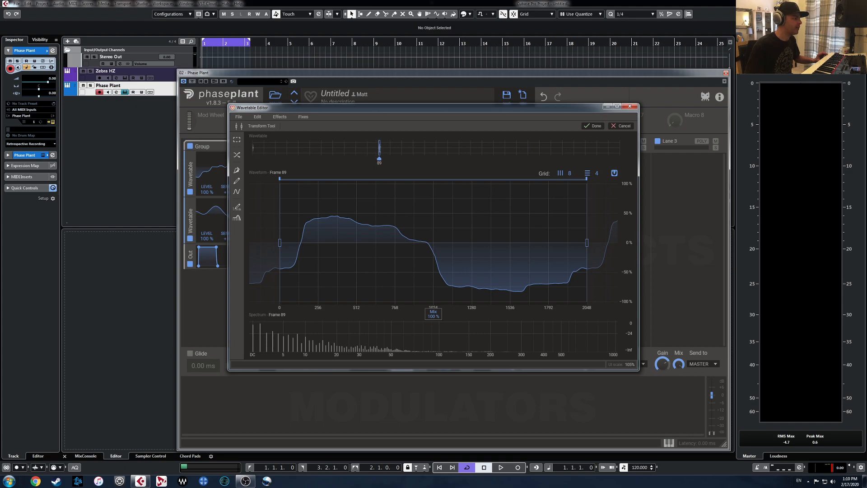
# Step: Morph the second oscillator's wavetable between frames 1 and 89 with linear morphing, apply it and close the editor
pyautogui.moveTo(380, 148); pyautogui.dragTo(247, 147)
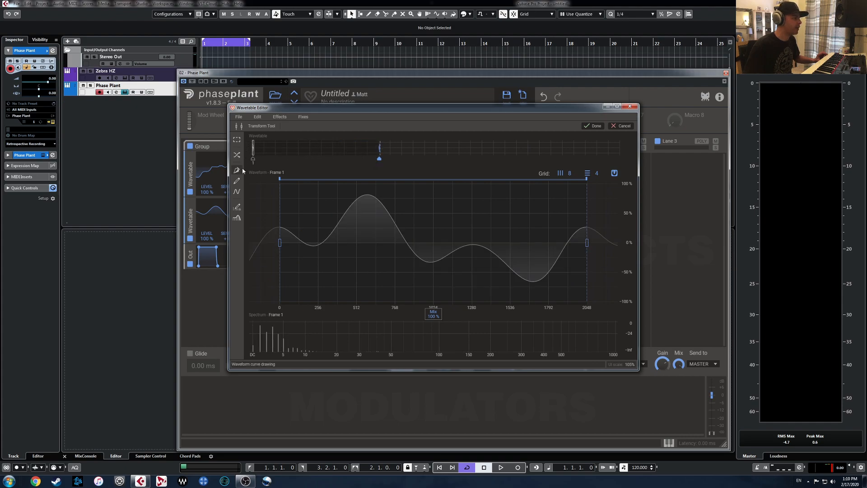
pyautogui.click(237, 156)
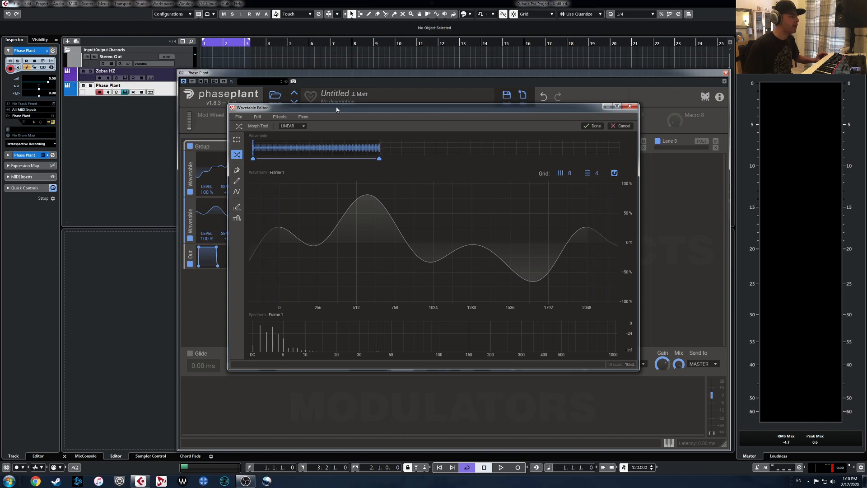
pyautogui.click(594, 127)
pyautogui.click(629, 107)
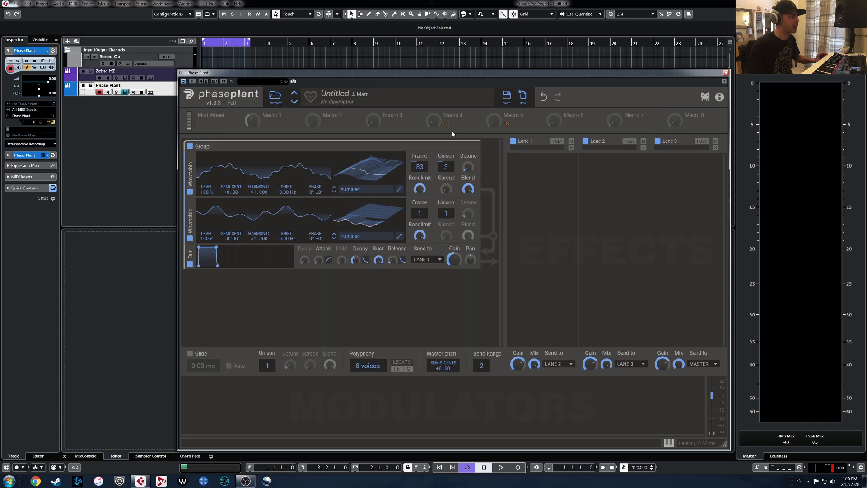
# Step: Clear the first oscillator's wavetable and load the ENE_F_Bass_Hit_17 sample as its source with root pitch F1
pyautogui.click(400, 189)
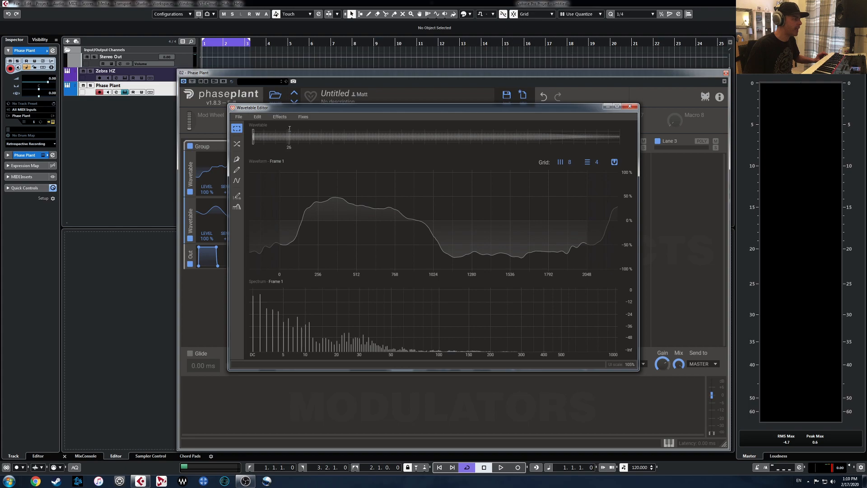
pyautogui.click(239, 117)
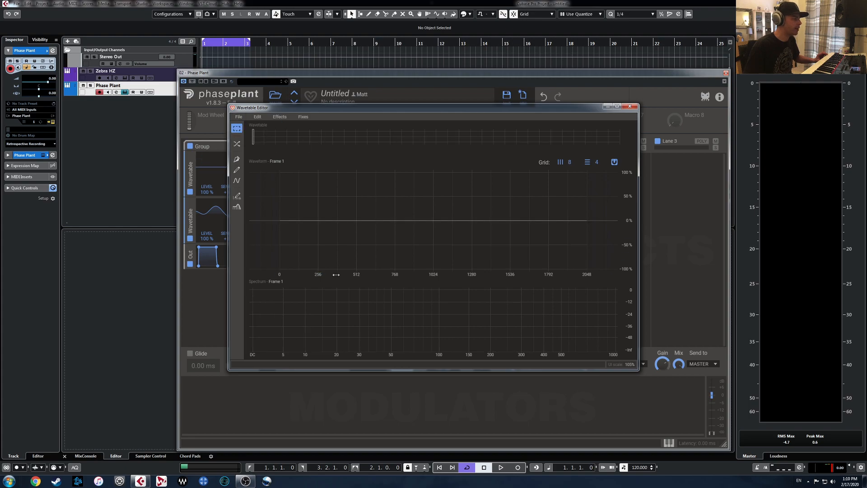
pyautogui.click(238, 116)
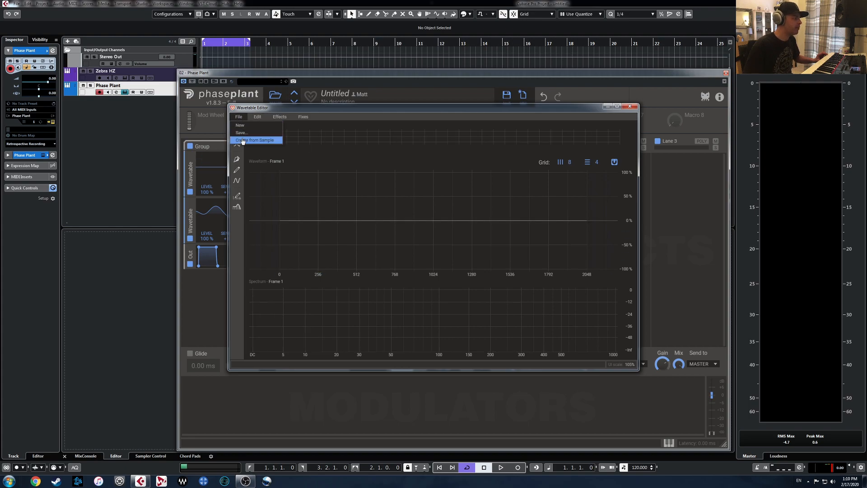
pyautogui.click(252, 140)
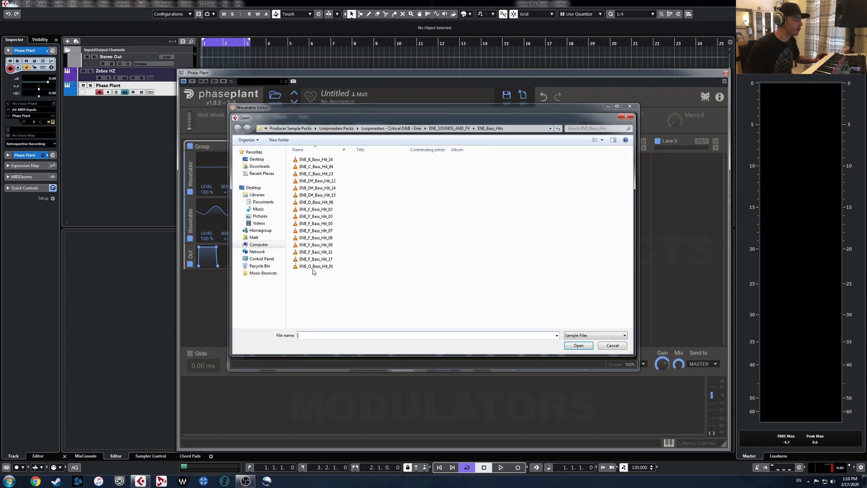
pyautogui.click(317, 261)
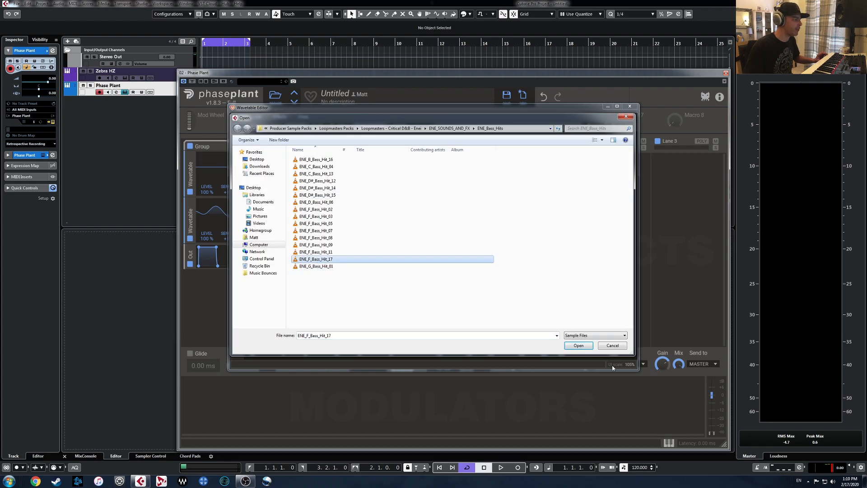
pyautogui.click(579, 346)
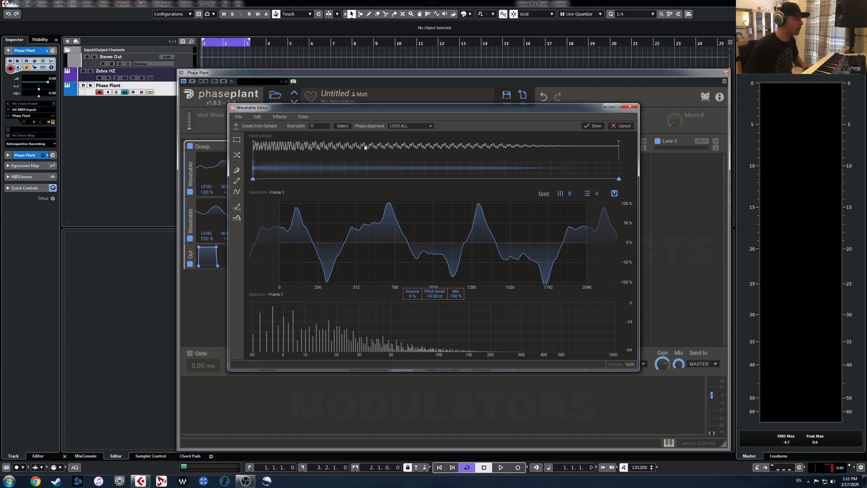
pyautogui.press('Return')
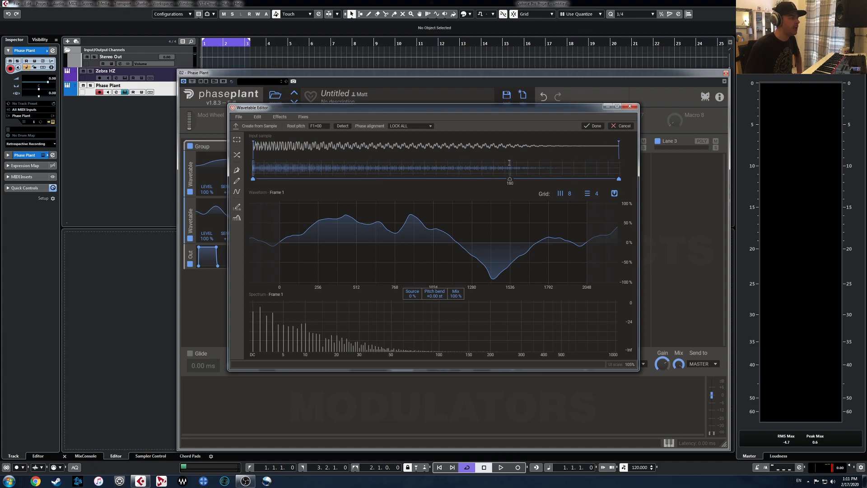
# Step: Set frame 256's source position to 39%, apply the sample-based wavetable and close the editor
pyautogui.click(619, 179)
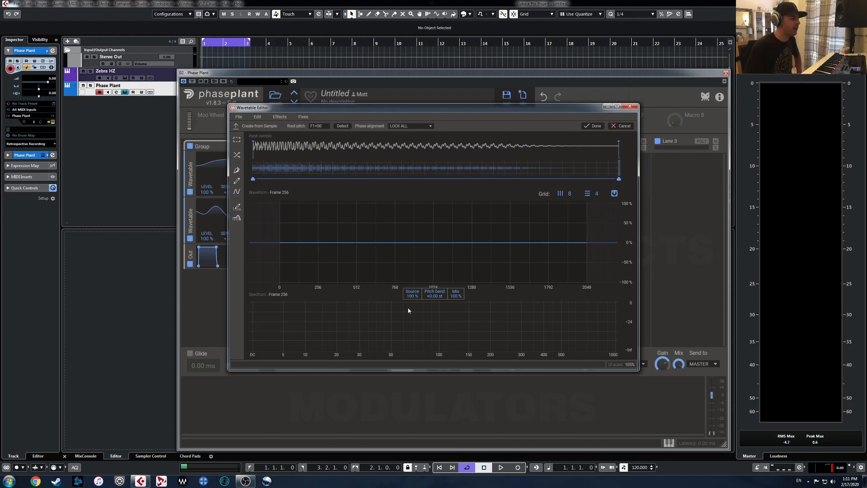
pyautogui.moveTo(619, 144); pyautogui.dragTo(394, 144)
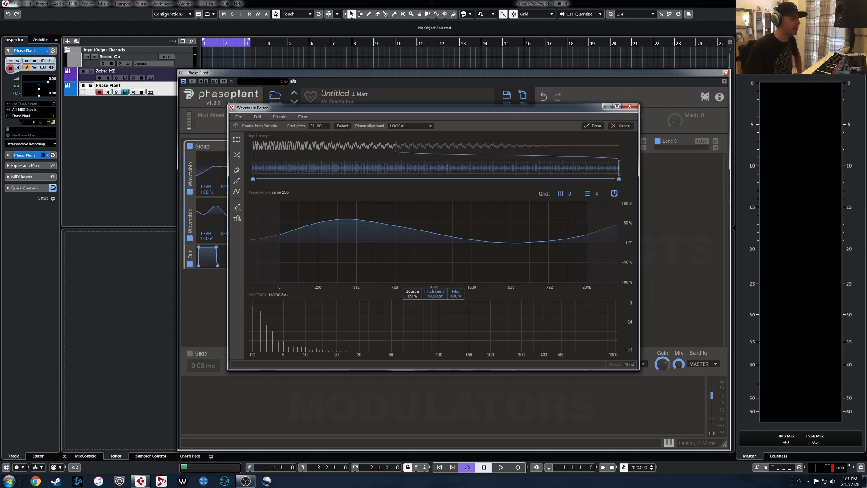
pyautogui.click(594, 125)
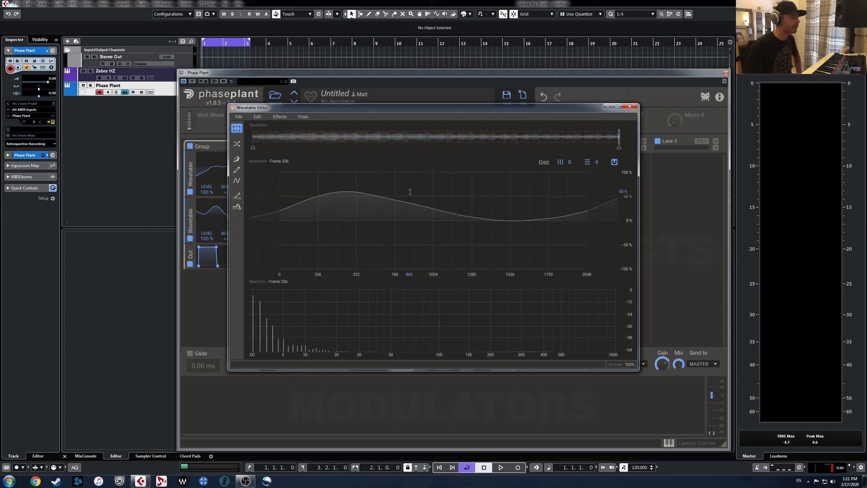
pyautogui.click(630, 106)
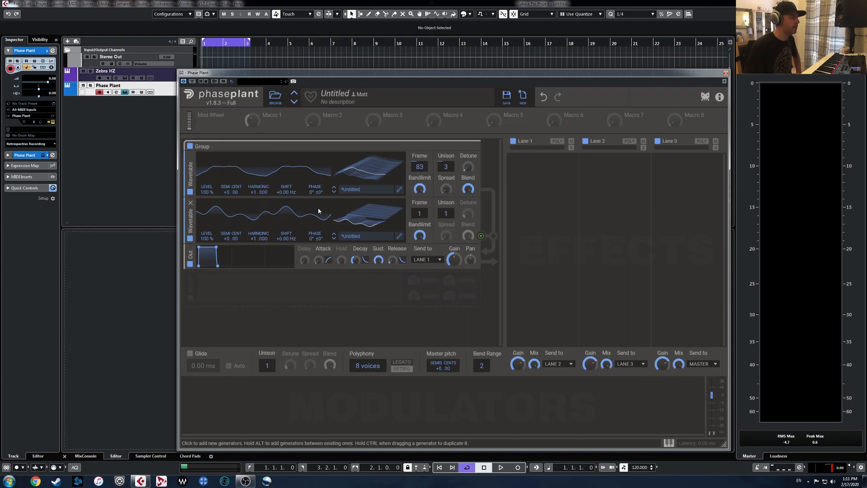
# Step: Disable the second wavetable oscillator and set the first oscillator's frame to 58
pyautogui.click(190, 239)
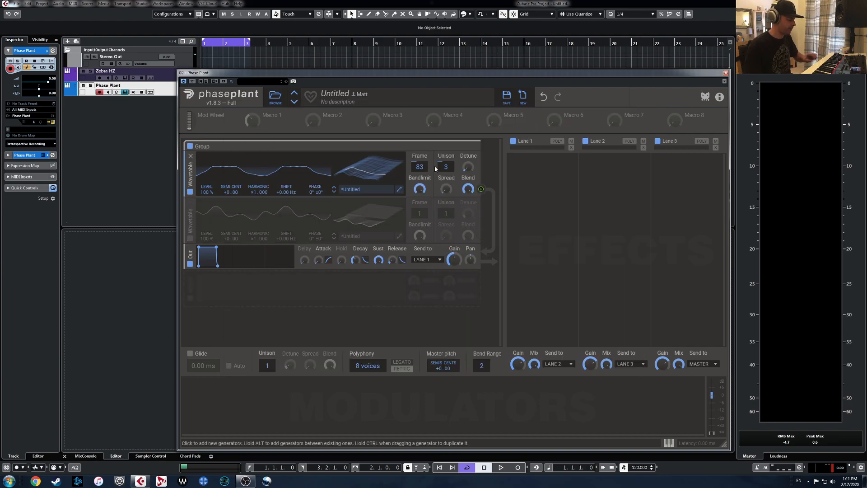
pyautogui.moveTo(419, 167)
pyautogui.mouseDown()
pyautogui.moveTo(420, 159)
pyautogui.moveTo(420, 175)
pyautogui.mouseUp()
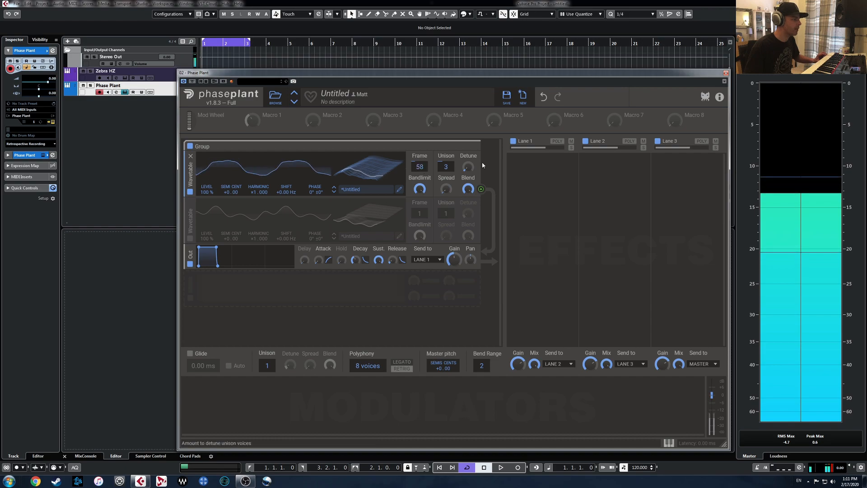
# Step: Copy the full waveform of frame 58 from the first oscillator's wavetable
pyautogui.click(400, 189)
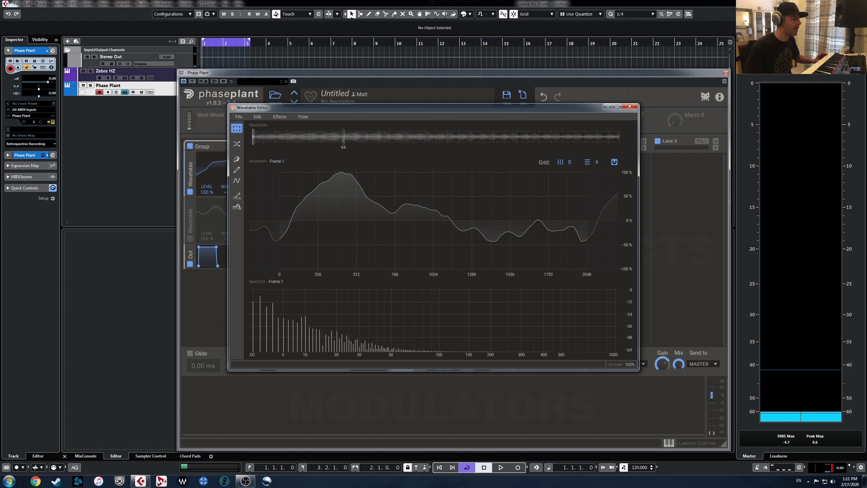
pyautogui.click(335, 136)
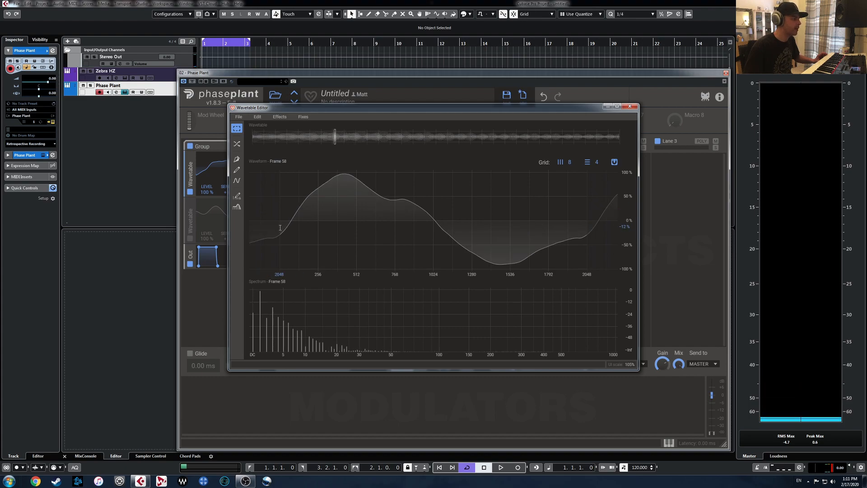
pyautogui.click(257, 118)
pyautogui.click(262, 152)
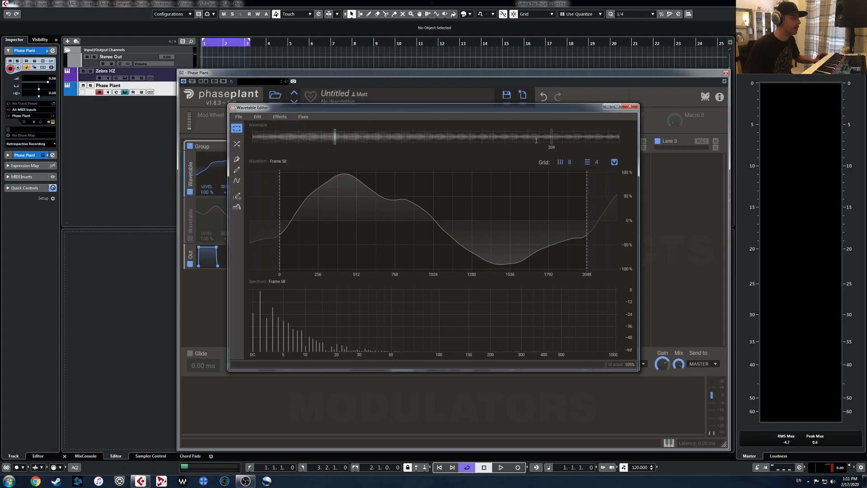
# Step: Enable the second oscillator and paste the copied waveform into frame 177 of its wavetable
pyautogui.click(630, 107)
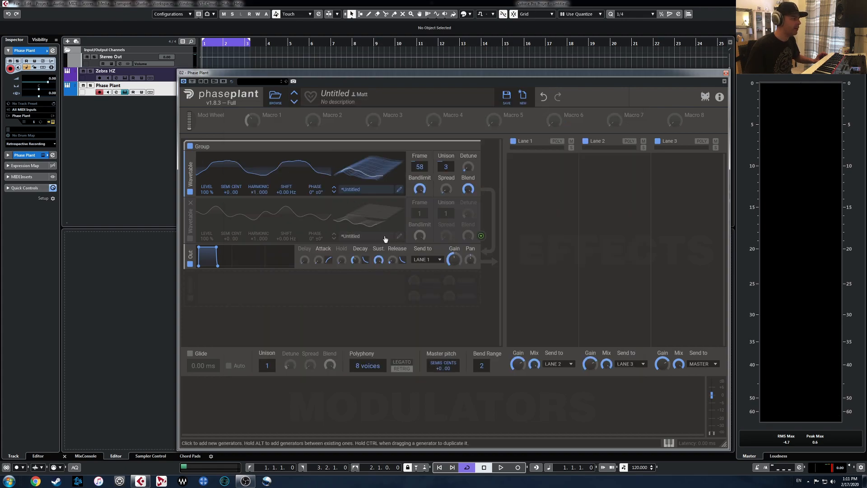
pyautogui.click(190, 238)
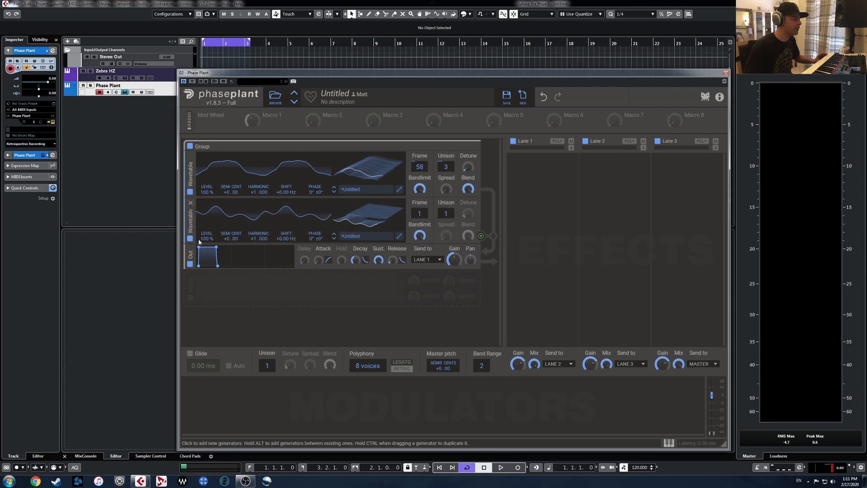
pyautogui.click(400, 236)
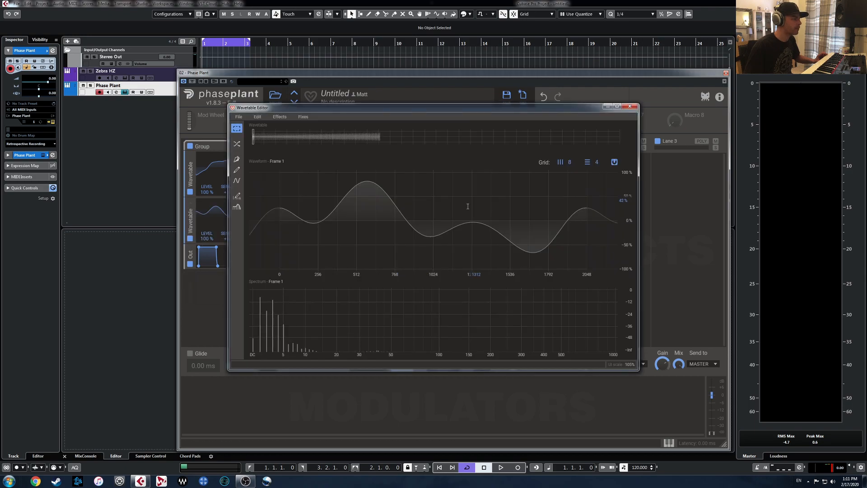
pyautogui.click(505, 138)
pyautogui.click(257, 117)
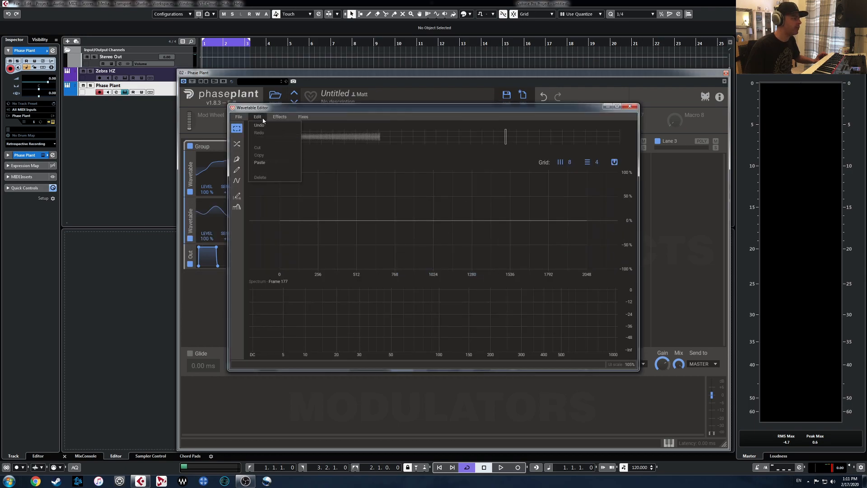
pyautogui.click(263, 163)
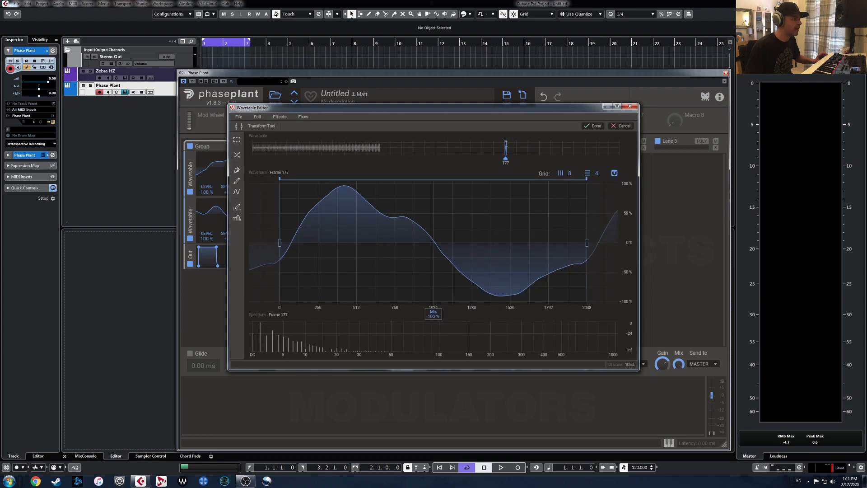
# Step: Morph the second oscillator's wavetable linearly from frame 89 to frame 177, apply the morph and close the editor
pyautogui.click(500, 146)
pyautogui.moveTo(381, 140); pyautogui.dragTo(379, 140)
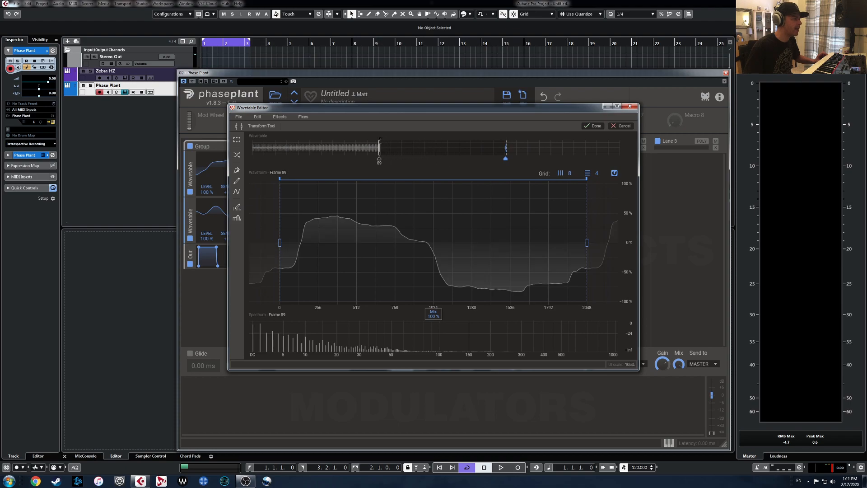
pyautogui.click(237, 155)
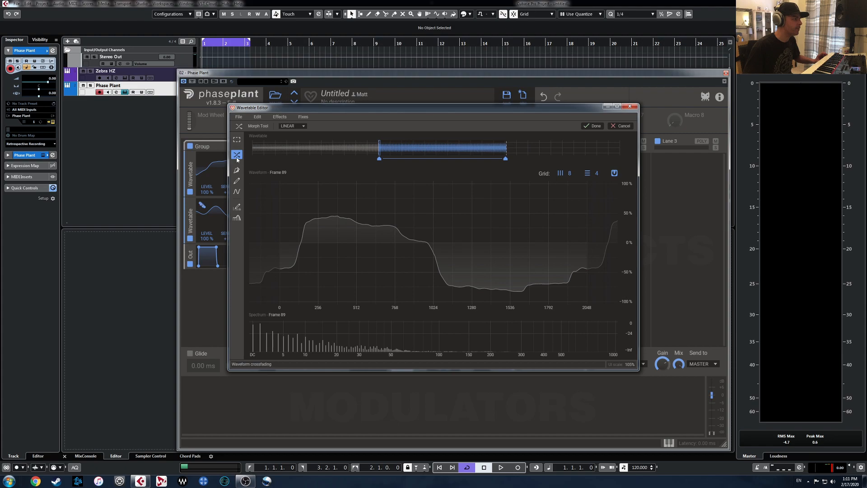
pyautogui.click(598, 128)
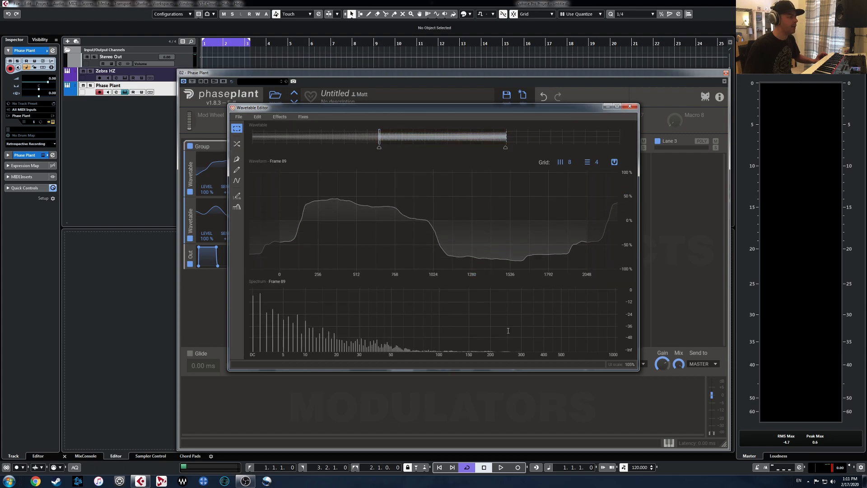
pyautogui.click(635, 107)
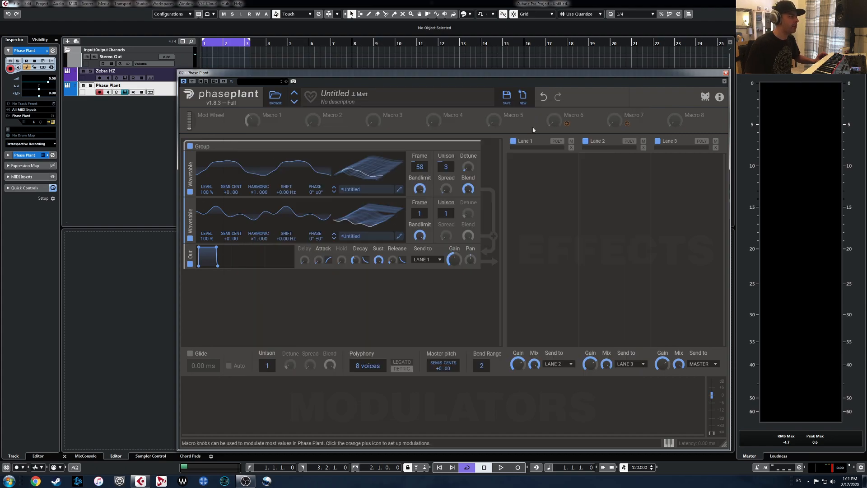
# Step: Load the ENE_F_Bass_Hit_08 sample into the first oscillator's wavetable, apply it with root pitch F1 and close the editor
pyautogui.click(399, 190)
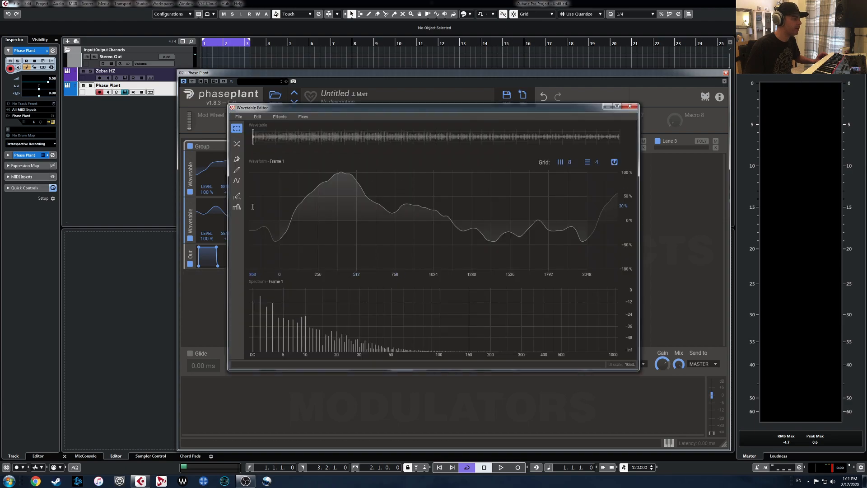
pyautogui.click(238, 117)
pyautogui.click(244, 140)
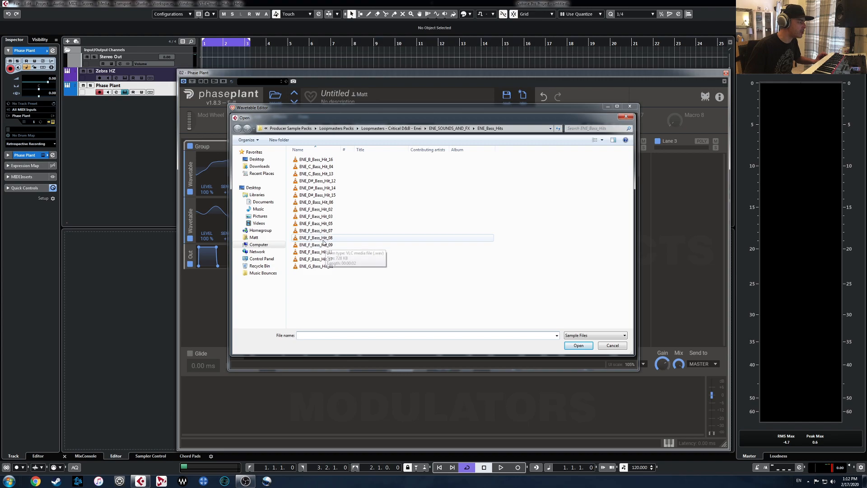
pyautogui.click(316, 238)
pyautogui.click(578, 345)
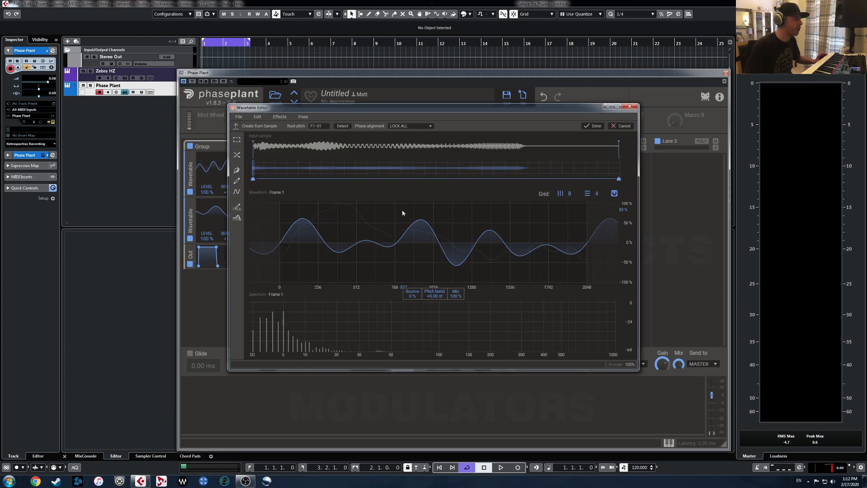
pyautogui.click(595, 128)
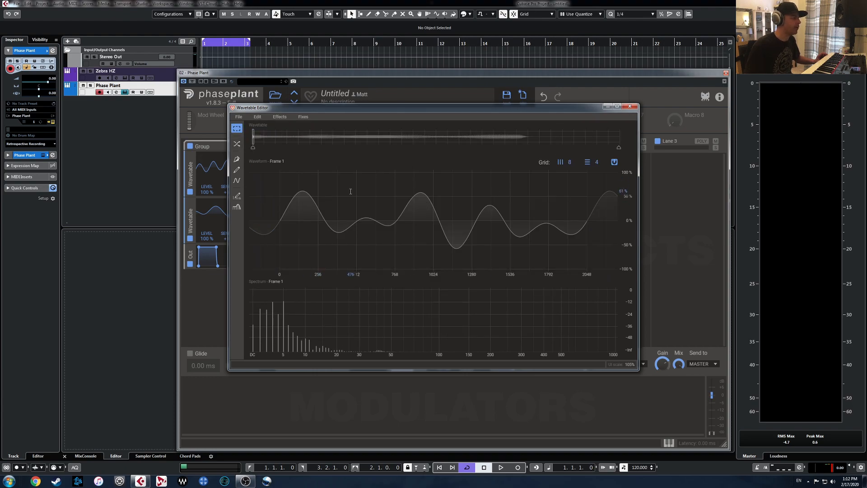
pyautogui.click(630, 107)
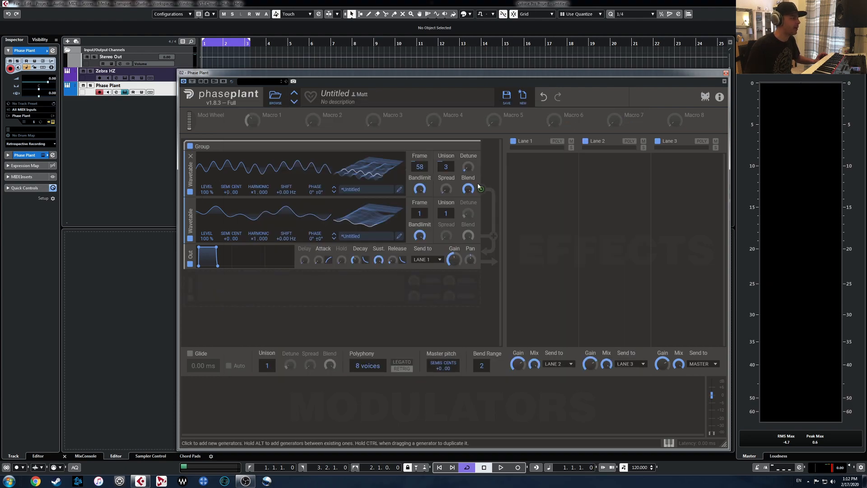
# Step: Disable the second oscillator and set the first oscillator's frame to 122
pyautogui.click(190, 239)
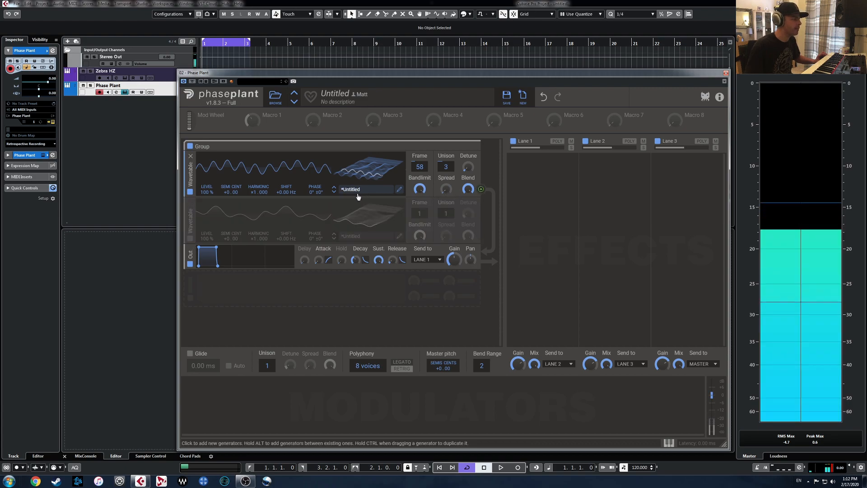
pyautogui.moveTo(425, 169)
pyautogui.mouseDown()
pyautogui.moveTo(425, 181)
pyautogui.moveTo(425, 150)
pyautogui.moveTo(420, 171)
pyautogui.mouseUp()
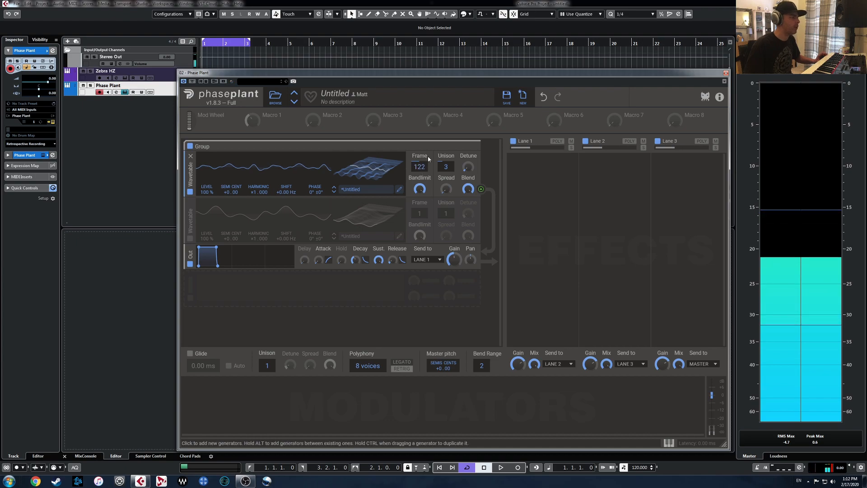
# Step: Copy the full waveform of frame 122 from the first oscillator's wavetable and close the editor
pyautogui.click(399, 189)
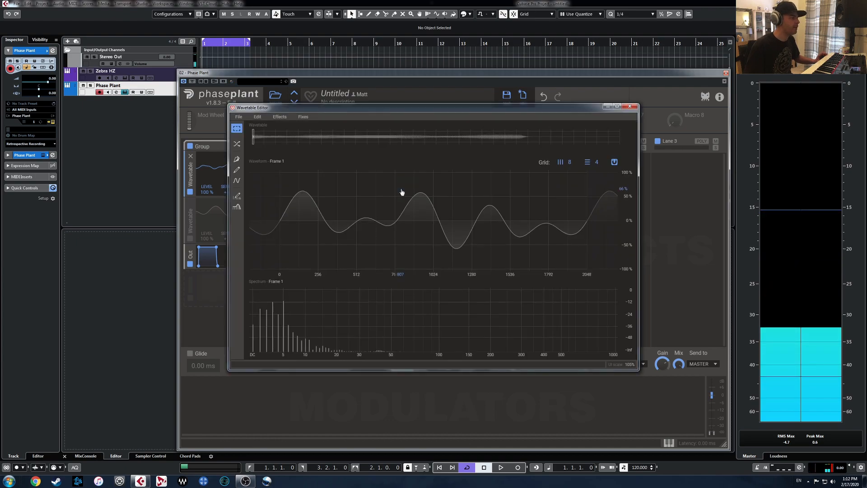
pyautogui.click(427, 134)
pyautogui.moveTo(280, 212); pyautogui.dragTo(581, 229)
pyautogui.click(257, 117)
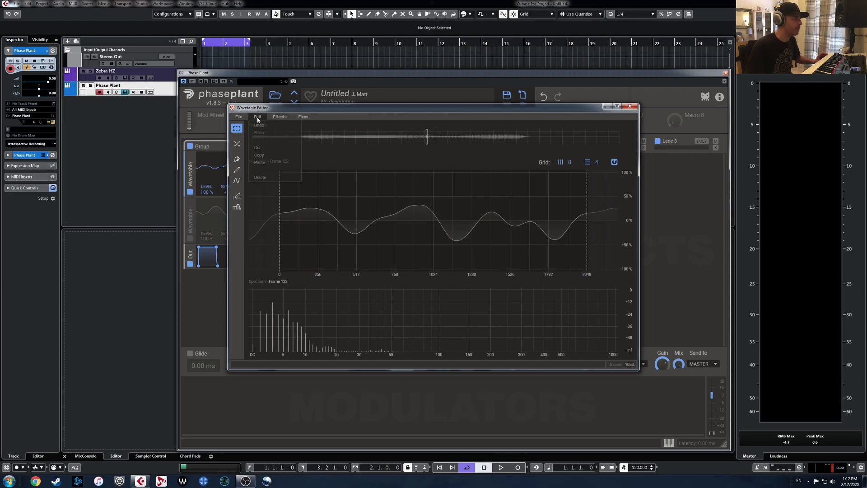
pyautogui.click(266, 155)
pyautogui.click(628, 109)
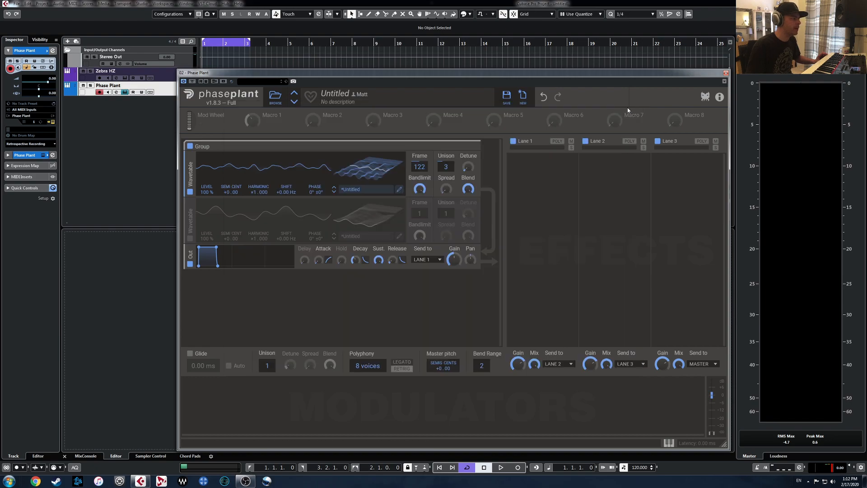
# Step: Paste the copied waveform into frame 256 of the second oscillator's wavetable and apply a linear morph from frame 177 to frame 256
pyautogui.click(399, 239)
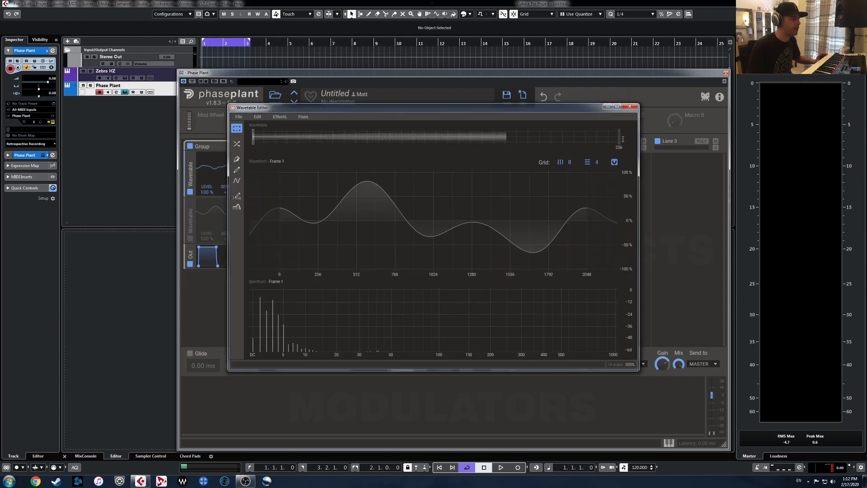
pyautogui.click(625, 139)
pyautogui.click(257, 117)
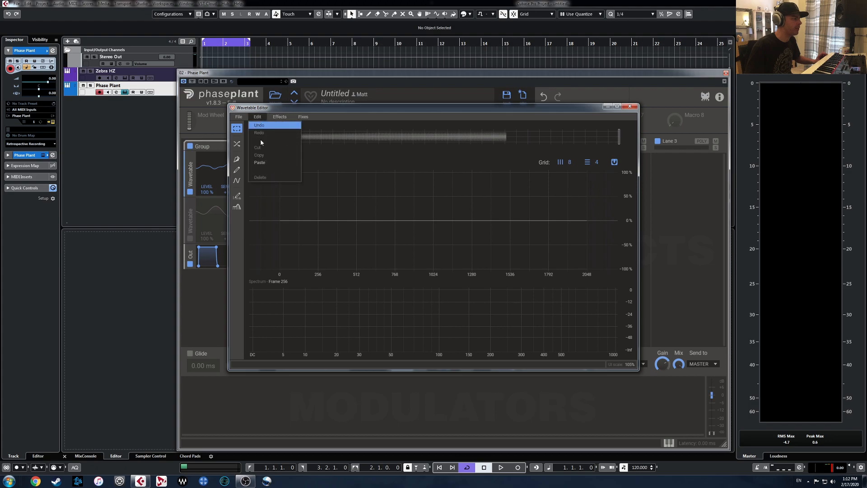
pyautogui.click(269, 166)
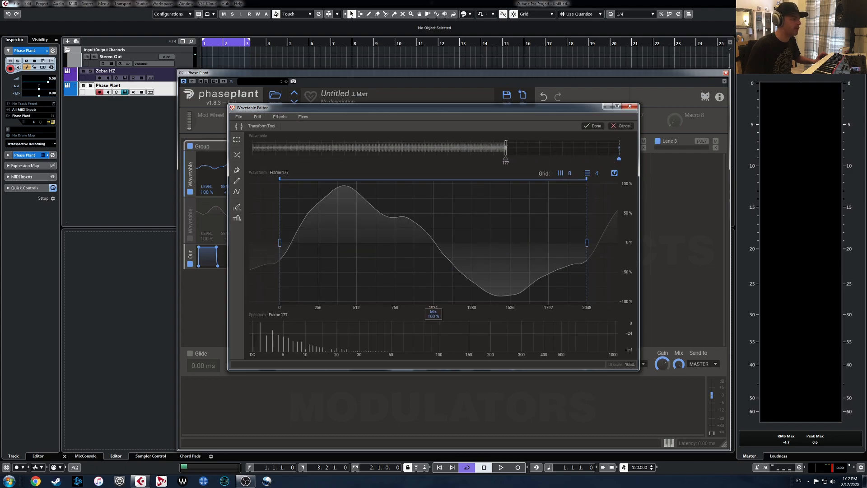
pyautogui.click(237, 154)
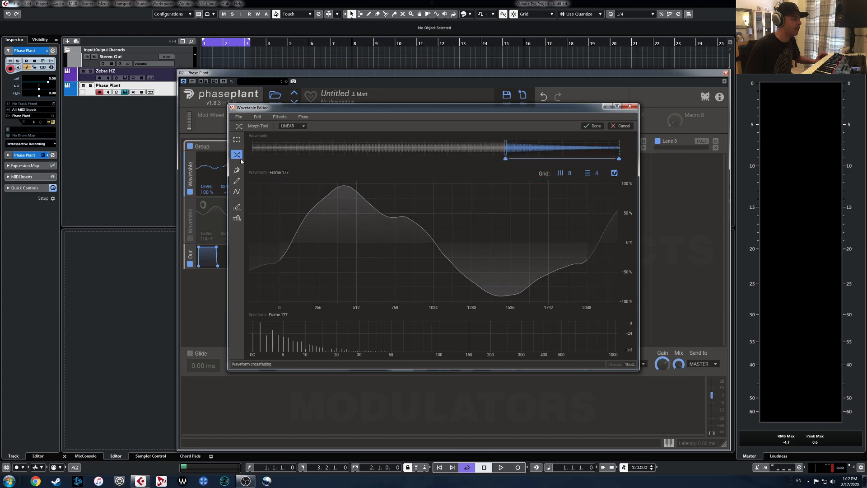
pyautogui.click(593, 126)
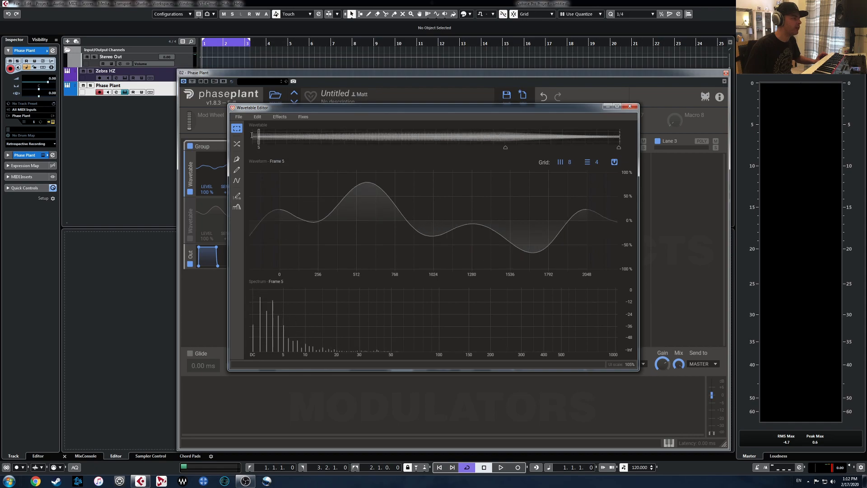
# Step: Fix the morphed wavetable's DC offset and bring its frames to full level, closing the editor when done
pyautogui.click(303, 117)
pyautogui.click(314, 126)
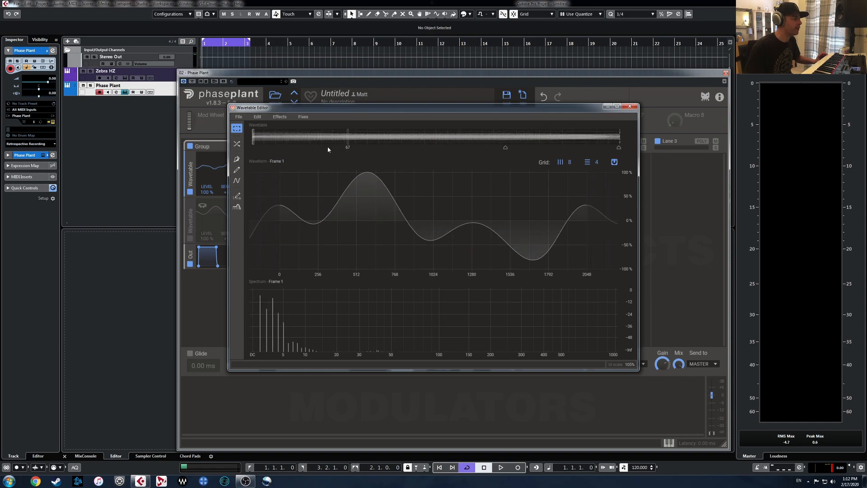
pyautogui.click(630, 106)
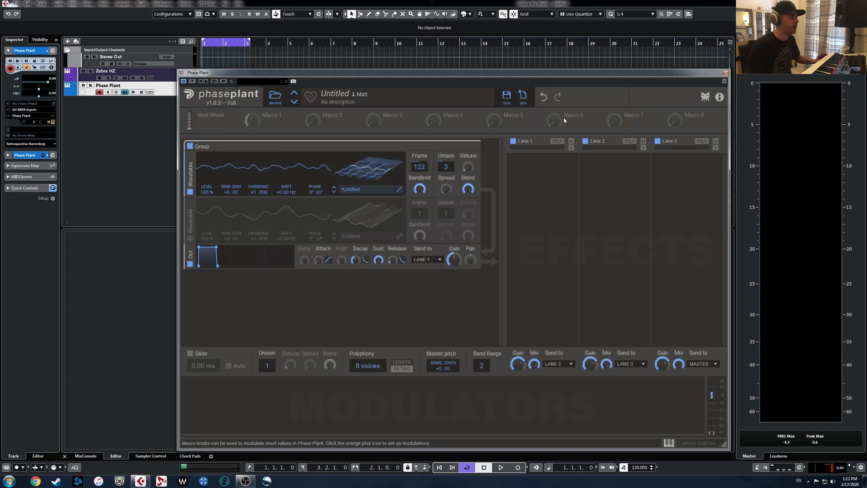
# Step: Disable the first oscillator and set the second oscillator to 3 unison voices at frame 70
pyautogui.click(190, 195)
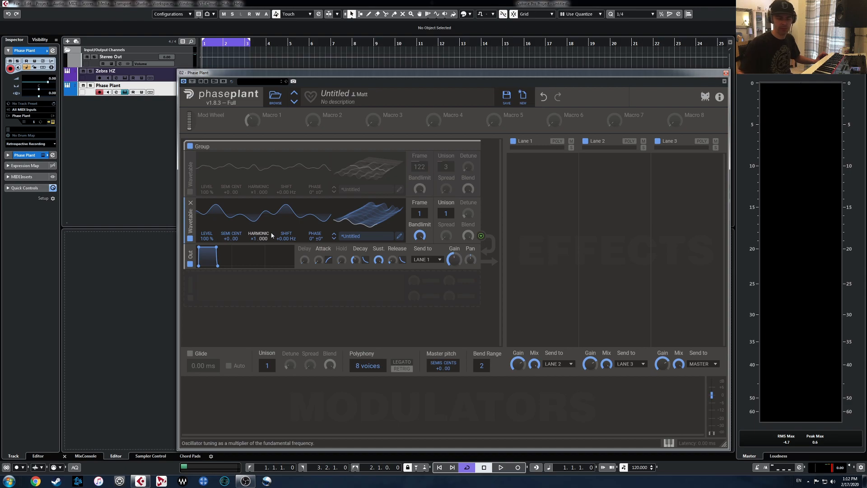
pyautogui.moveTo(421, 214); pyautogui.dragTo(421, 151)
pyautogui.moveTo(447, 214); pyautogui.dragTo(446, 234)
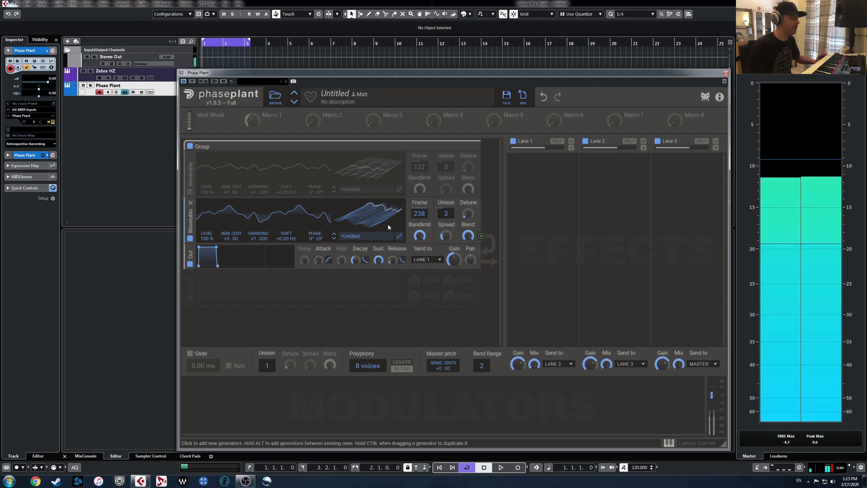
pyautogui.moveTo(420, 213); pyautogui.dragTo(419, 237)
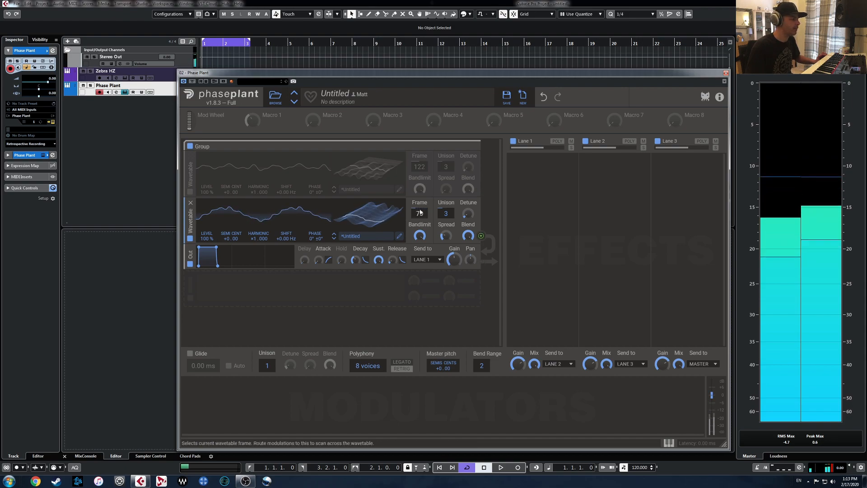
# Step: Set the output gain to 0 and the second oscillator's frame to 18
pyautogui.doubleClick(455, 261)
pyautogui.write('0')
pyautogui.press('Return')
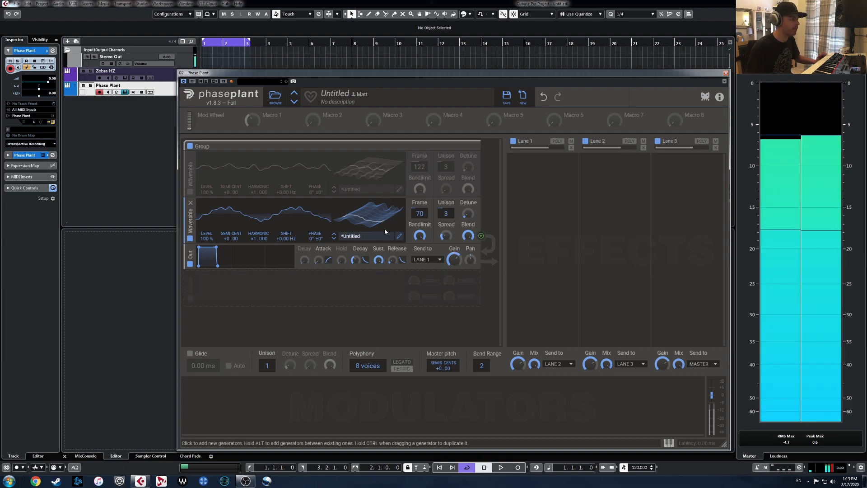
pyautogui.moveTo(420, 213)
pyautogui.mouseDown()
pyautogui.moveTo(420, 195)
pyautogui.moveTo(419, 222)
pyautogui.mouseUp()
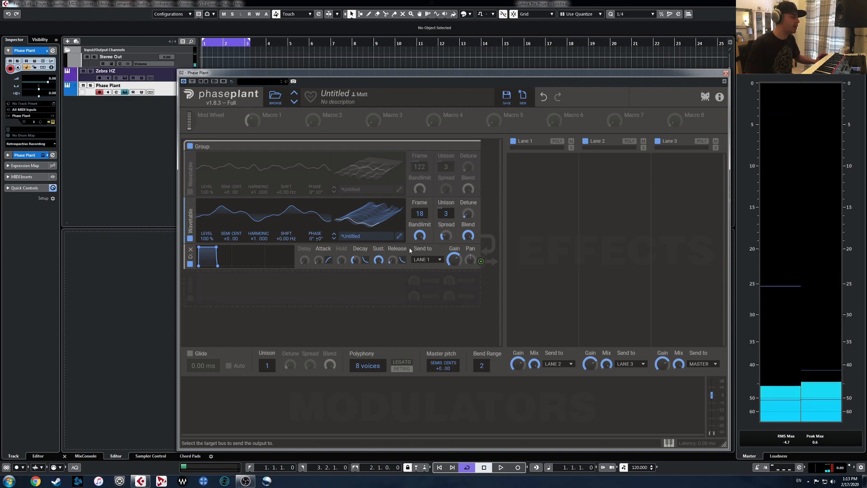
# Step: Open the second oscillator's wavetable for editing and start a Sine FM effect across all frames with an amount of about -1%
pyautogui.click(399, 235)
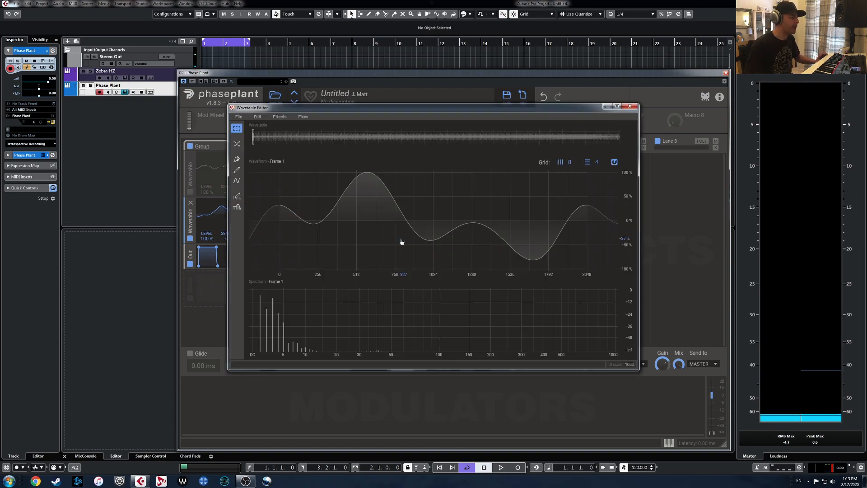
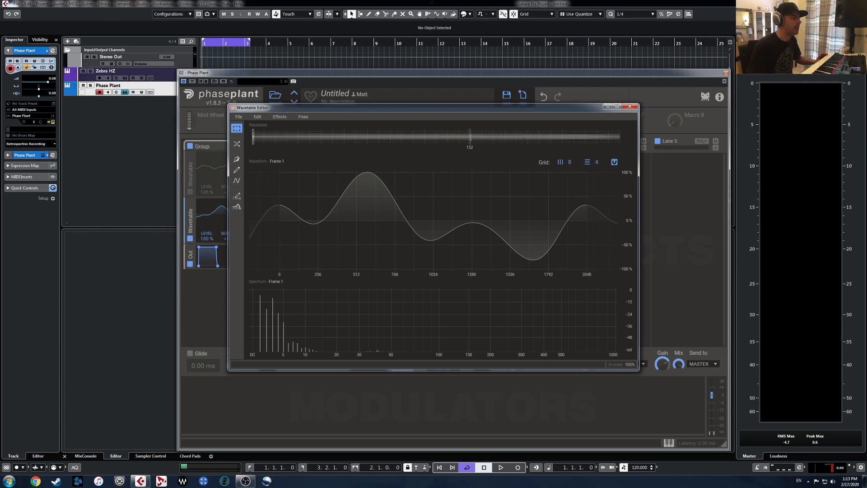
pyautogui.click(436, 135)
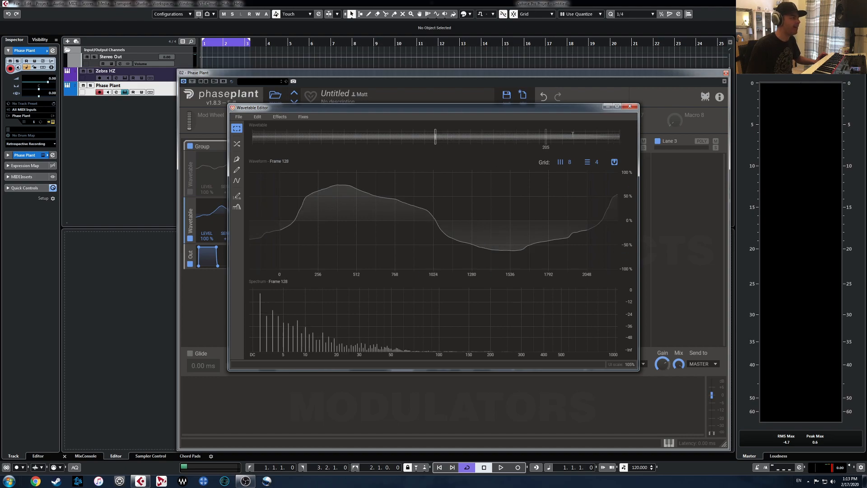
pyautogui.click(279, 117)
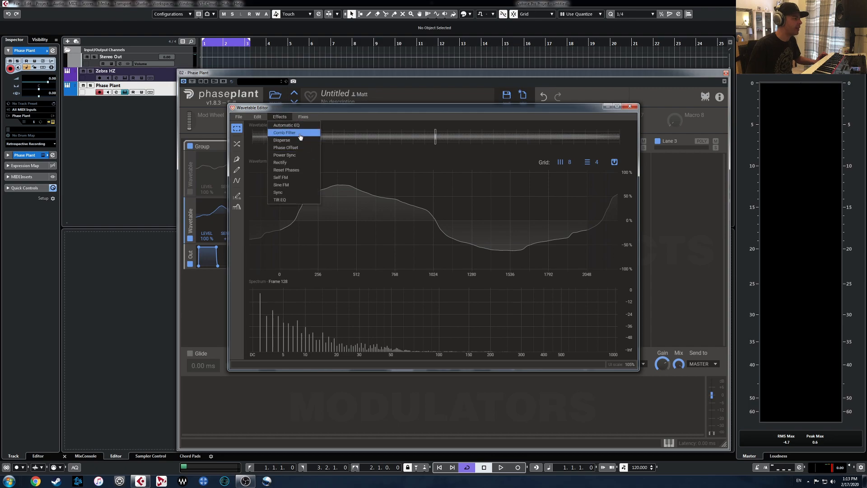
pyautogui.click(290, 185)
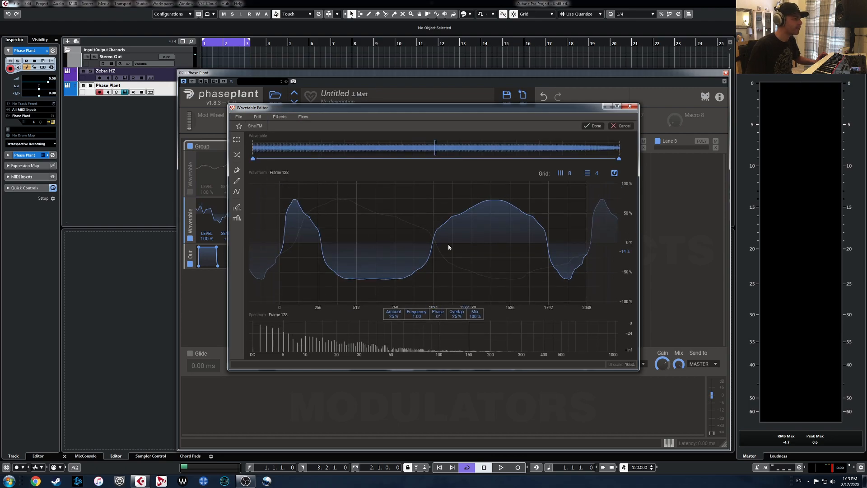
pyautogui.moveTo(434, 215); pyautogui.dragTo(435, 226)
pyautogui.click(438, 152)
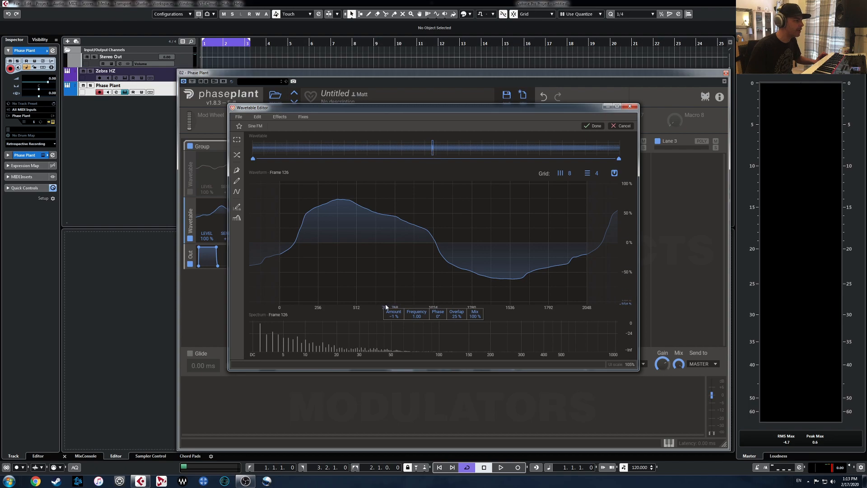
# Step: Set the Sine FM amount to 0% at frame 1 and 5% at frame 123
pyautogui.click(252, 150)
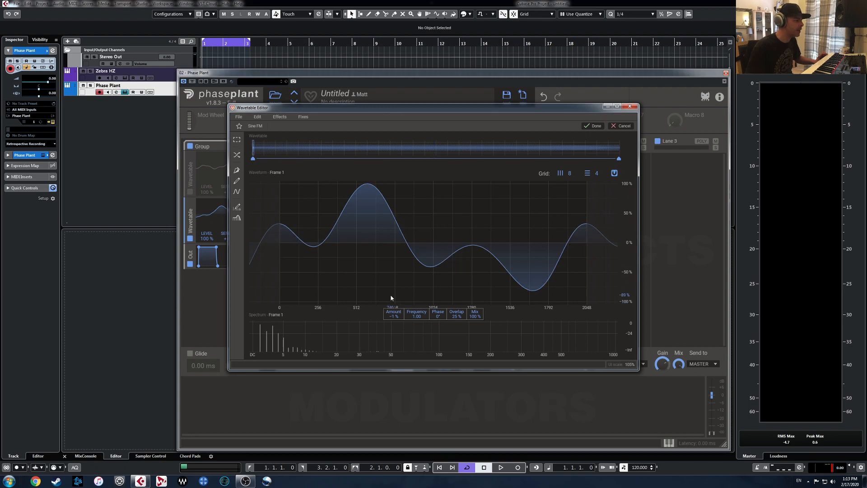
pyautogui.doubleClick(395, 317)
pyautogui.write('0')
pyautogui.press('Return')
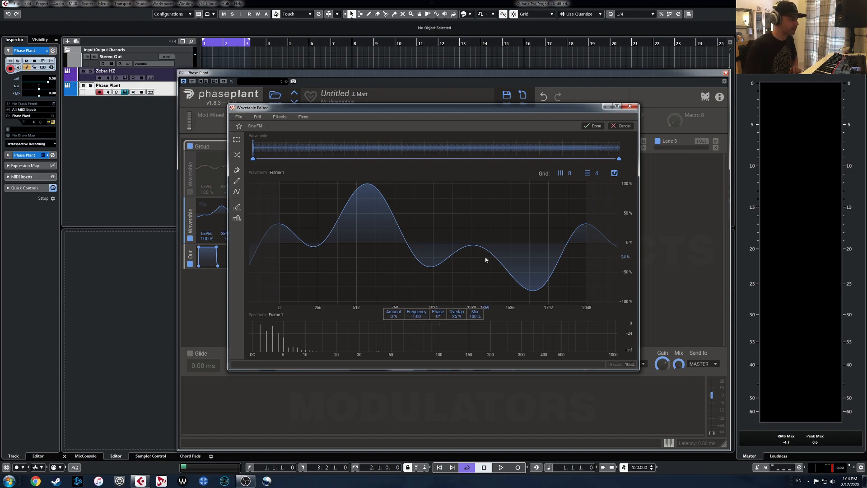
pyautogui.click(428, 148)
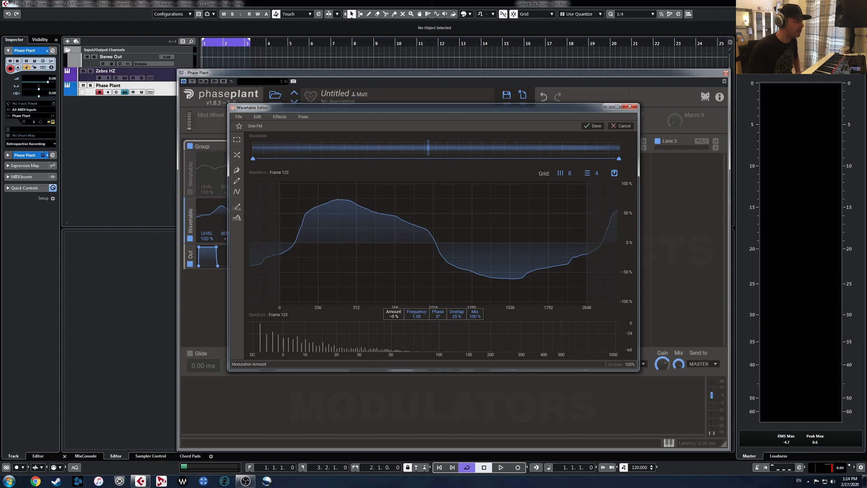
pyautogui.moveTo(394, 317)
pyautogui.mouseDown()
pyautogui.moveTo(394, 284)
pyautogui.moveTo(394, 308)
pyautogui.mouseUp()
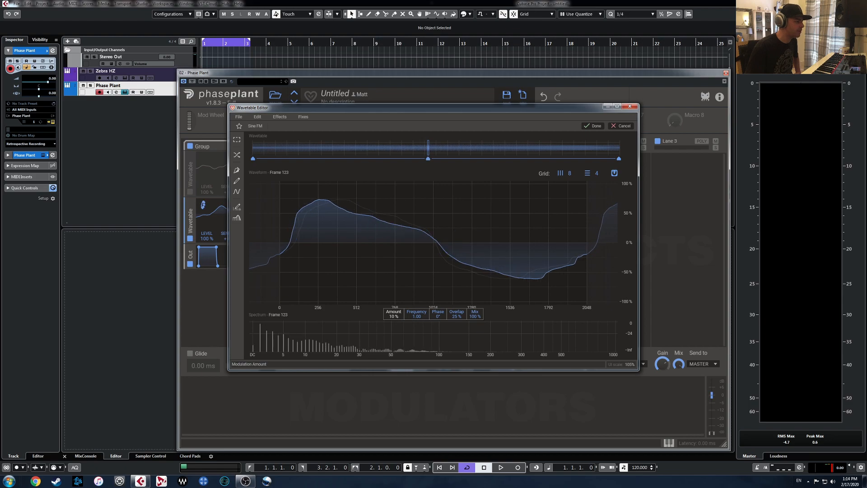
pyautogui.doubleClick(394, 315)
pyautogui.press('Return')
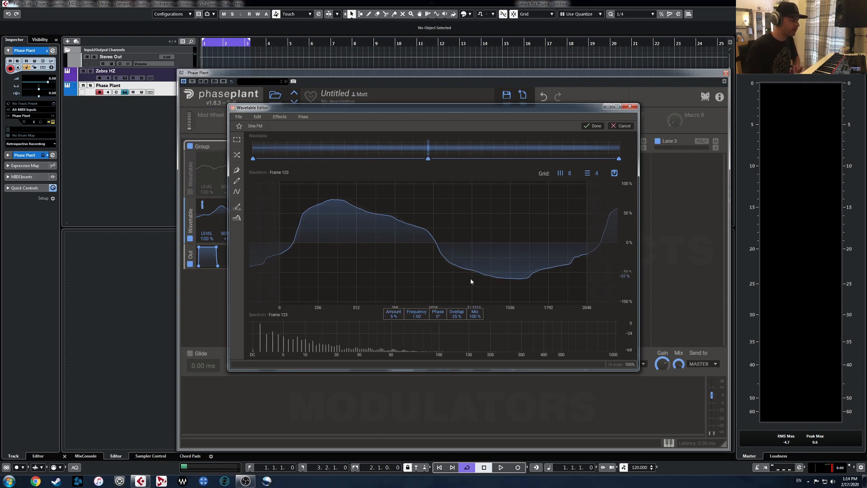
# Step: Set the Sine FM amount to 10% at frame 193 and 0% at frame 256
pyautogui.click(620, 154)
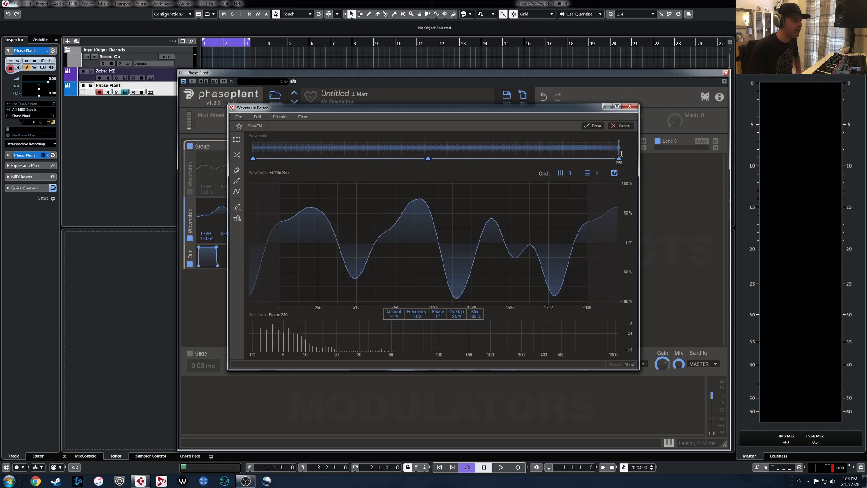
pyautogui.click(528, 149)
pyautogui.doubleClick(396, 316)
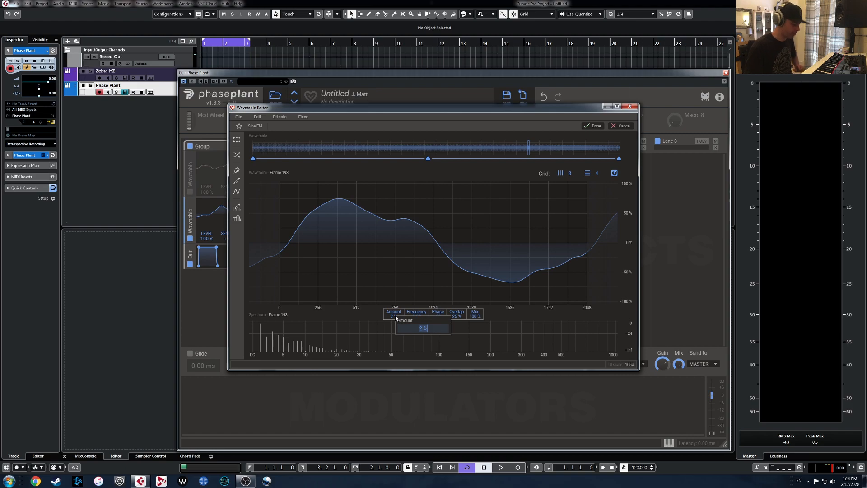
pyautogui.press('Return')
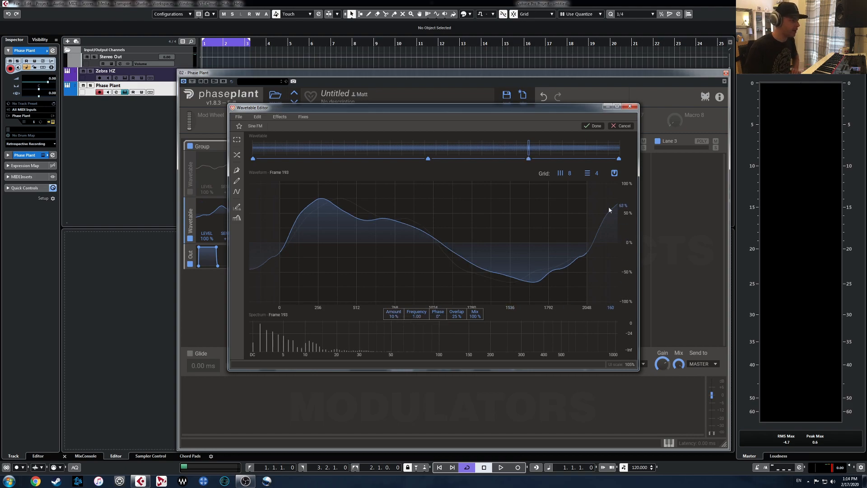
pyautogui.click(625, 148)
pyautogui.doubleClick(395, 316)
pyautogui.press('Return')
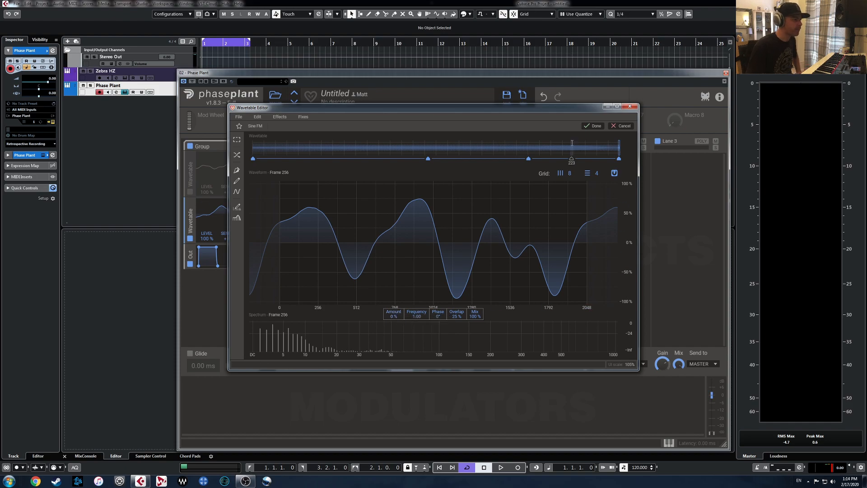
# Step: Apply the Sine FM effect, close the wavetable editor and sweep the second oscillator to frame 256
pyautogui.click(595, 127)
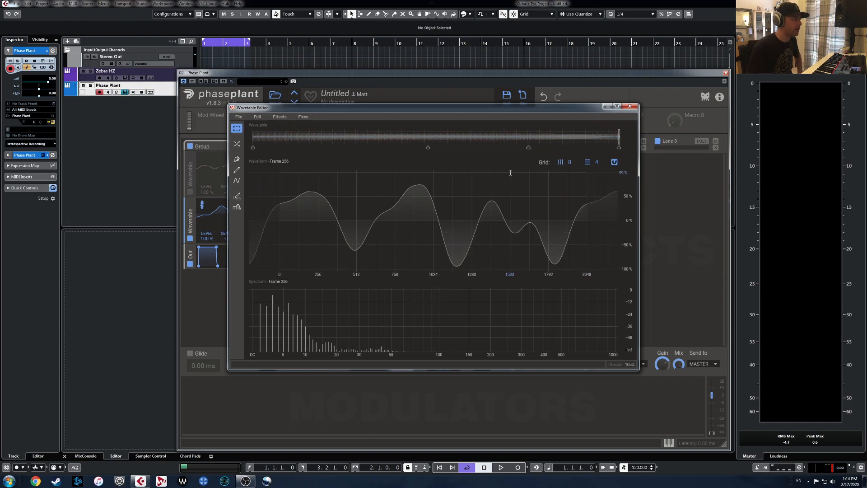
pyautogui.click(630, 107)
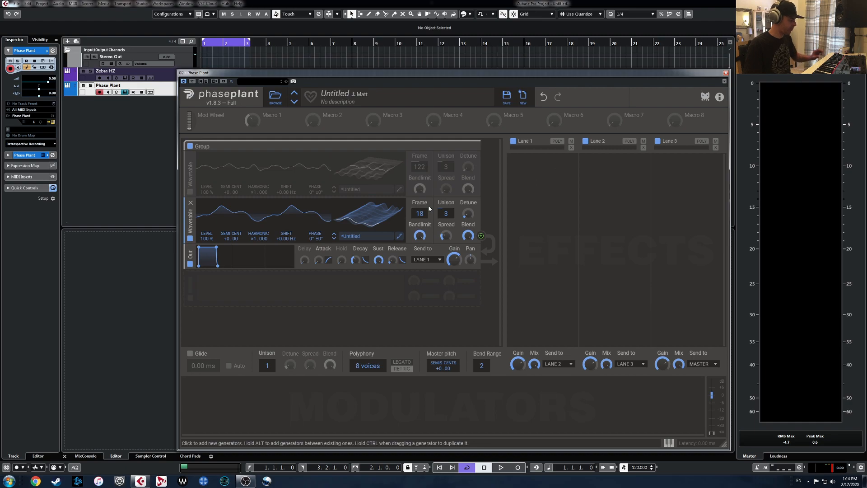
pyautogui.moveTo(420, 213); pyautogui.dragTo(420, 199)
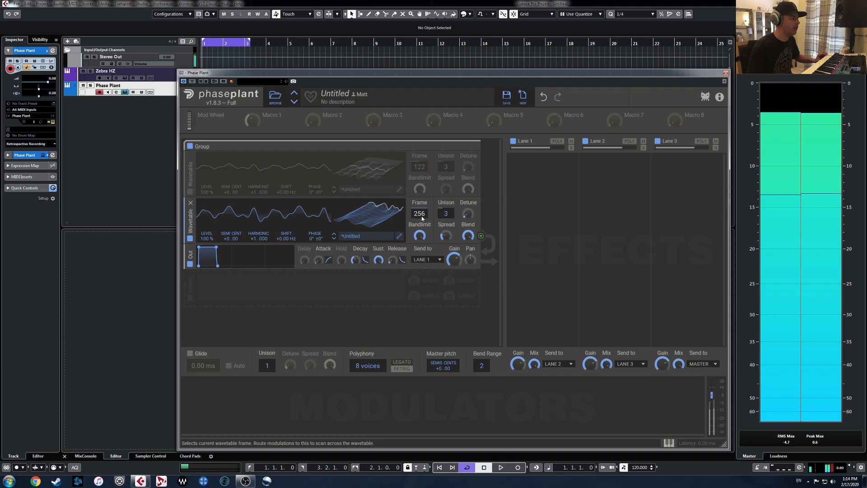
# Step: Add a Comb Filter effect to the second oscillator's wavetable with cutoff 19.07 and 6% mix at frame 119
pyautogui.click(400, 236)
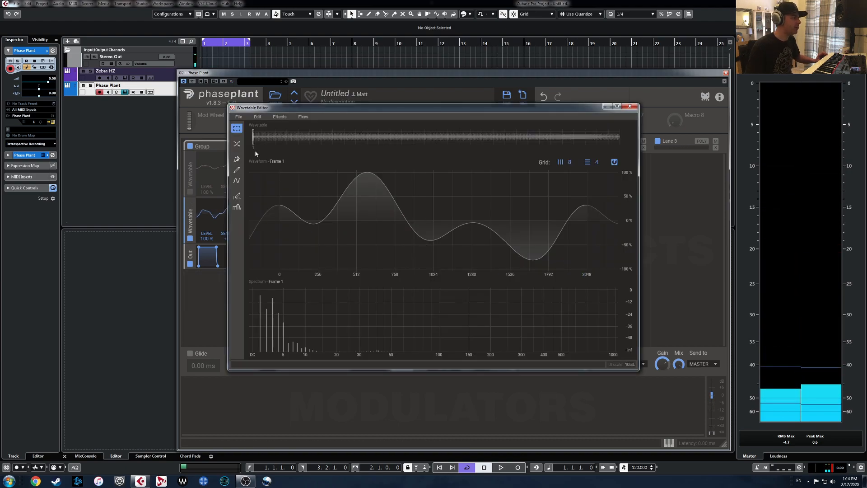
pyautogui.click(286, 115)
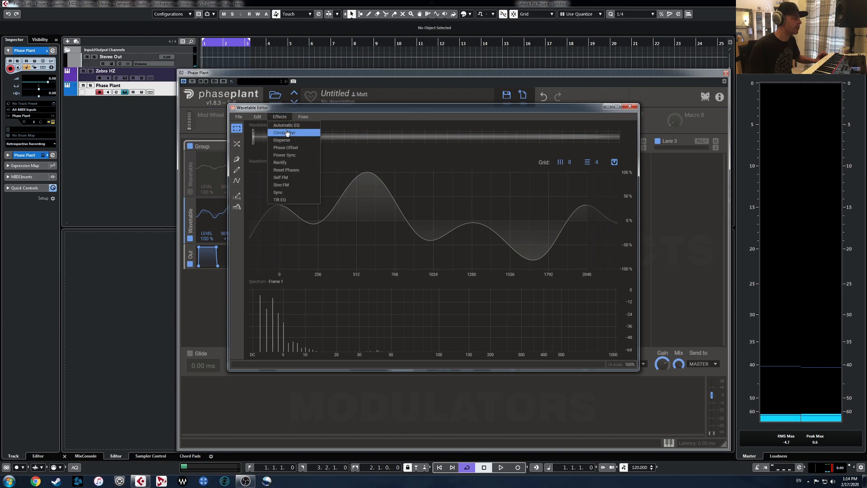
pyautogui.click(293, 133)
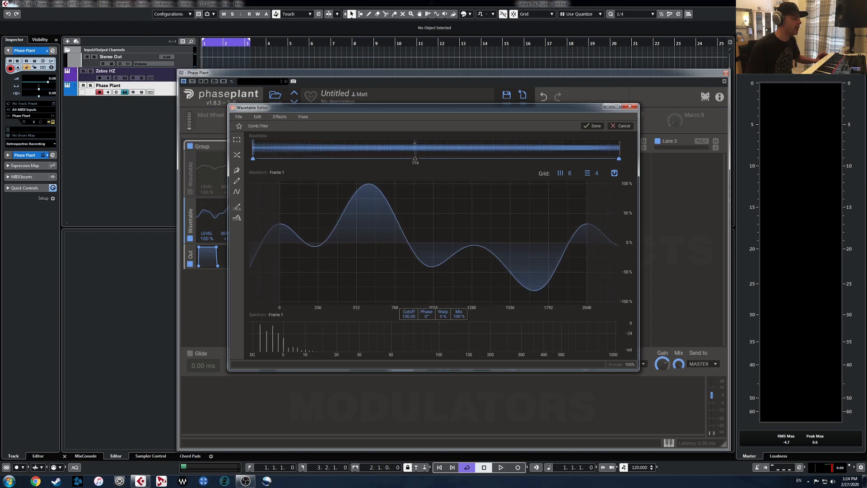
pyautogui.moveTo(419, 143); pyautogui.dragTo(423, 144)
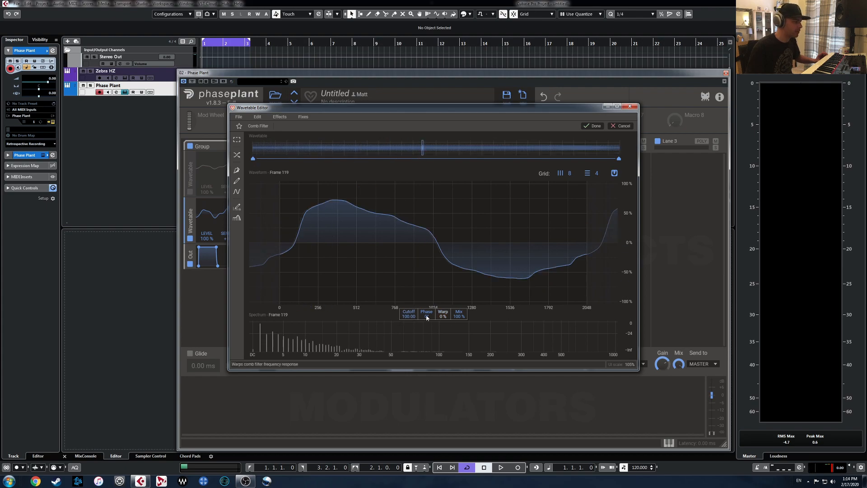
pyautogui.moveTo(408, 317); pyautogui.dragTo(408, 285)
pyautogui.moveTo(459, 318); pyautogui.dragTo(458, 345)
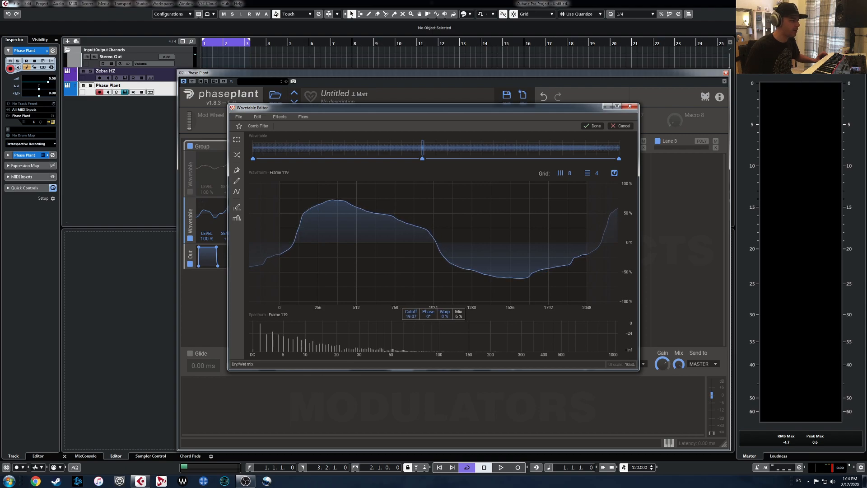
# Step: Set the Comb Filter to a cutoff of about 31 and 43% mix at frame 256, and apply the effect
pyautogui.click(621, 146)
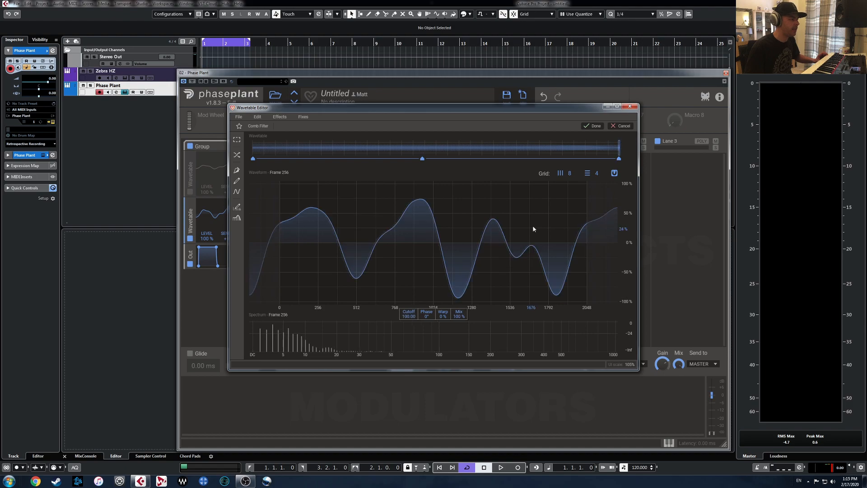
pyautogui.moveTo(412, 319); pyautogui.dragTo(412, 346)
pyautogui.moveTo(452, 320); pyautogui.dragTo(452, 343)
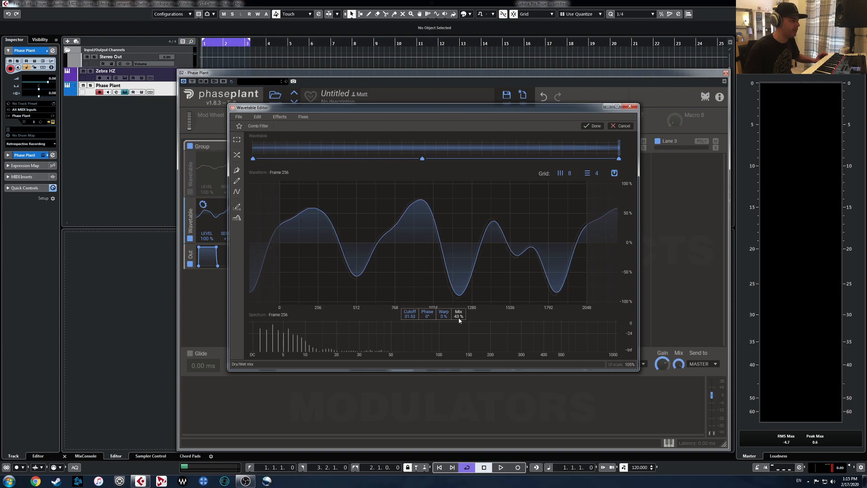
pyautogui.click(597, 127)
# Step: Check the comb-filtered frames, close the wavetable editor and audition the second oscillator while sweeping its frame position
pyautogui.moveTo(255, 130); pyautogui.dragTo(639, 136)
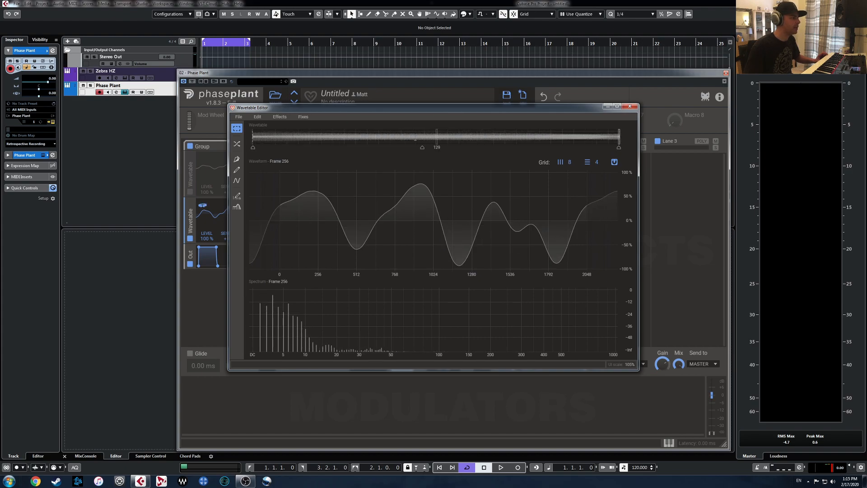
pyautogui.click(630, 106)
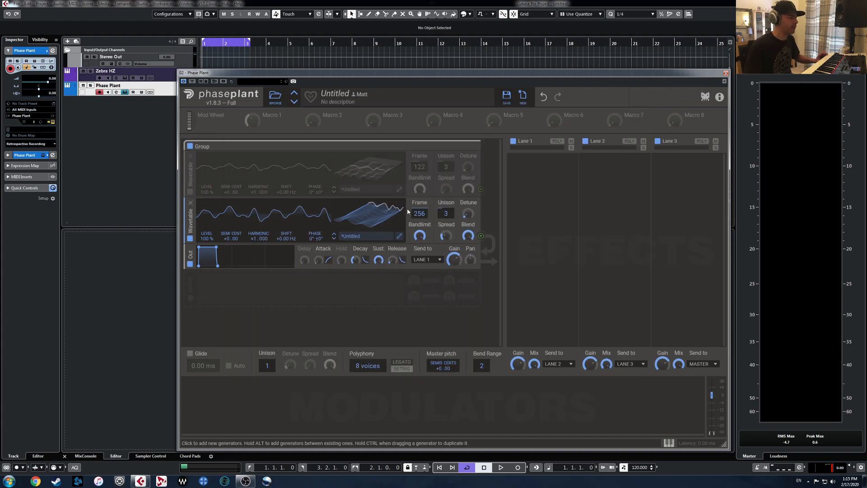
pyautogui.moveTo(420, 214)
pyautogui.mouseDown()
pyautogui.moveTo(420, 275)
pyautogui.moveTo(420, 216)
pyautogui.mouseUp()
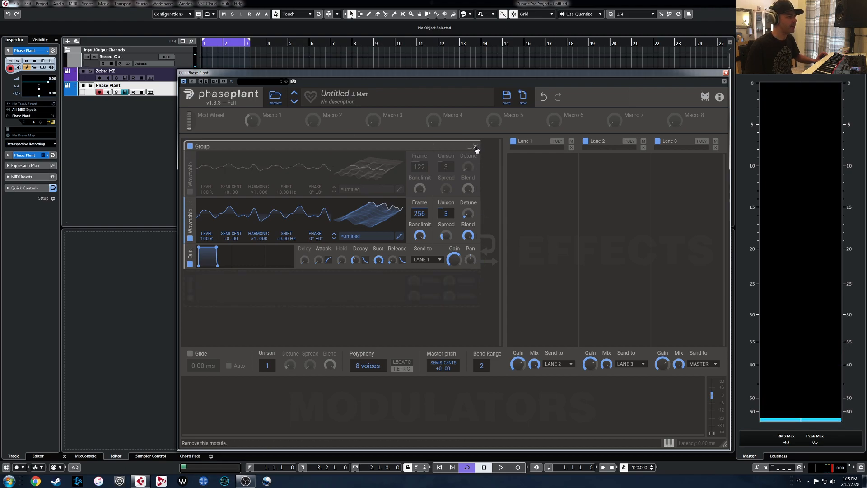
# Step: Remove the whole wavetable generator group and add a Sampler generator in its place
pyautogui.click(477, 146)
pyautogui.click(271, 163)
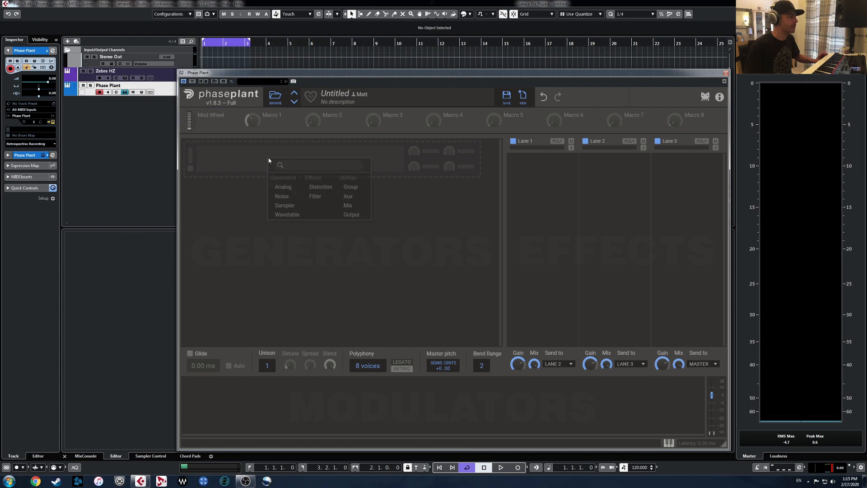
pyautogui.click(284, 206)
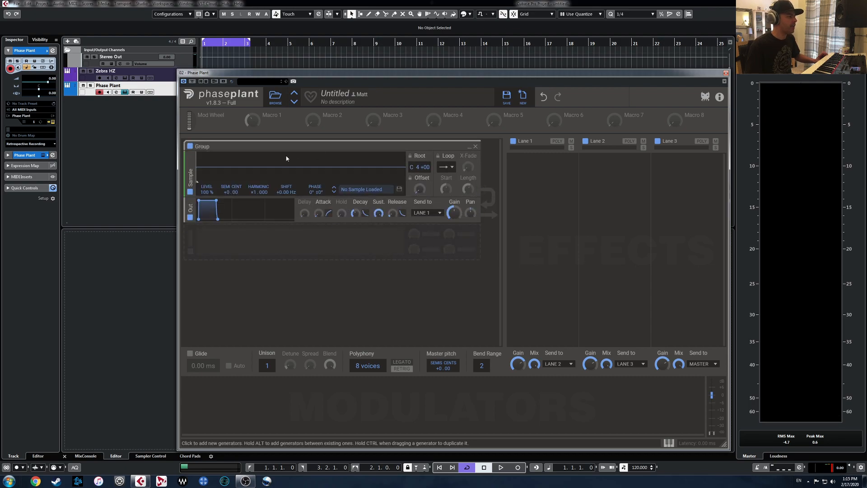
# Step: Load the Duduk C sample from the user samples into the sampler
pyautogui.click(361, 189)
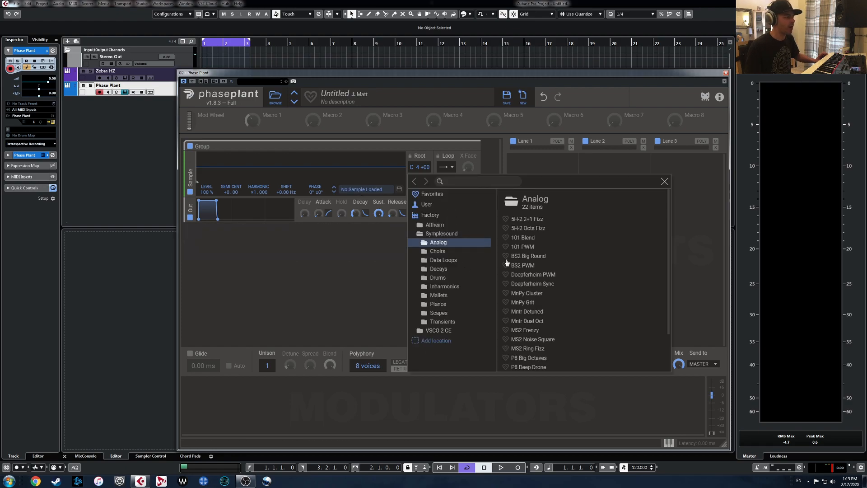
pyautogui.click(427, 205)
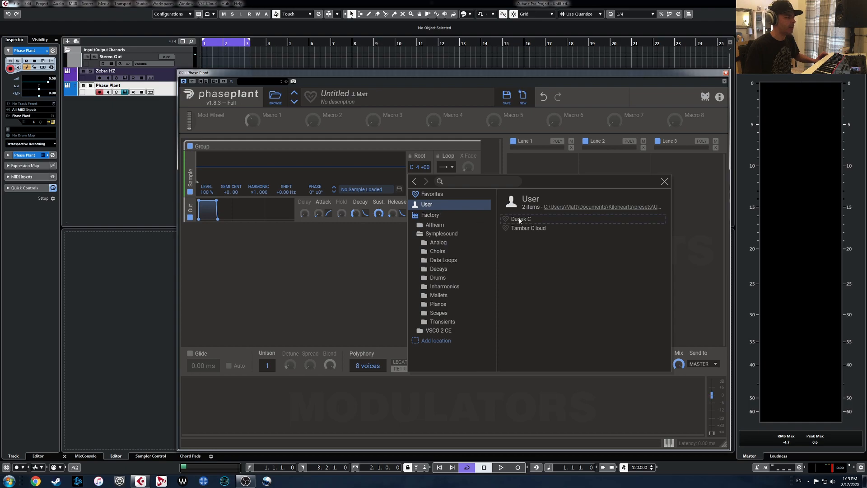
pyautogui.doubleClick(519, 219)
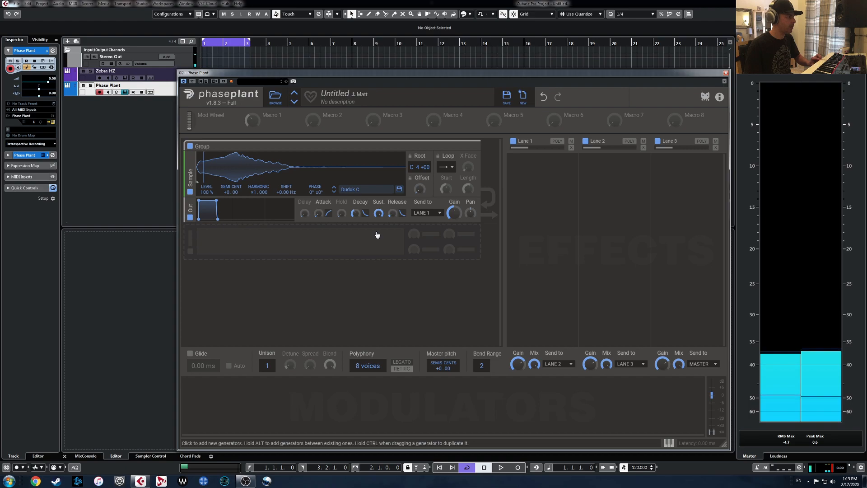
# Step: Set the sample's root note to C 3 and the output gain to 0
pyautogui.moveTo(417, 168)
pyautogui.mouseDown()
pyautogui.moveTo(418, 194)
pyautogui.moveTo(418, 170)
pyautogui.mouseUp()
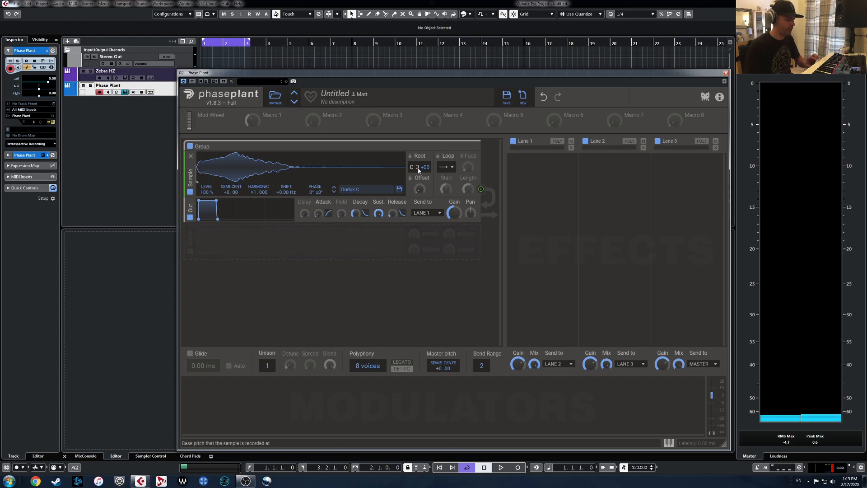
pyautogui.rightClick(455, 215)
pyautogui.write('0')
pyautogui.press('Return')
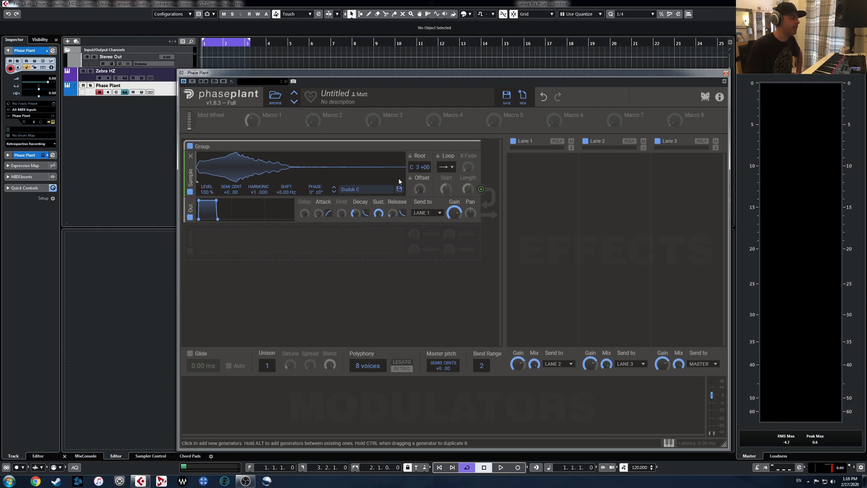
# Step: Enable looping for the Duduk C sample and set its start offset to 3 %
pyautogui.click(450, 167)
pyautogui.click(446, 170)
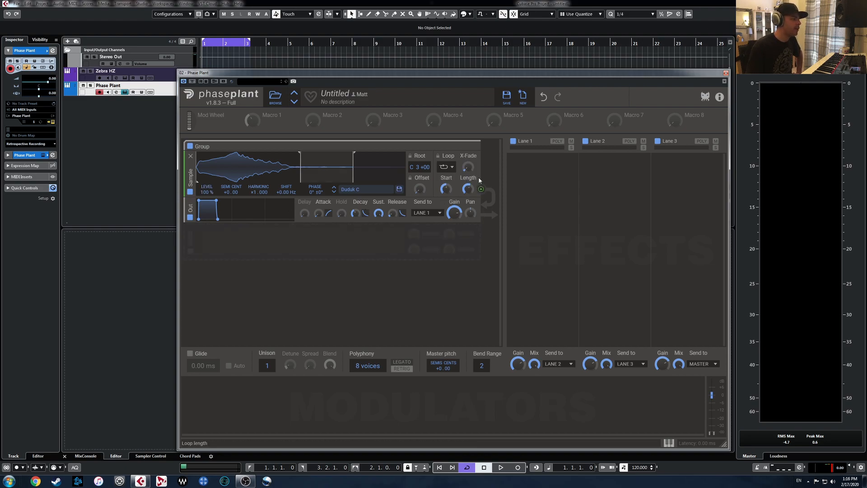
pyautogui.doubleClick(420, 189)
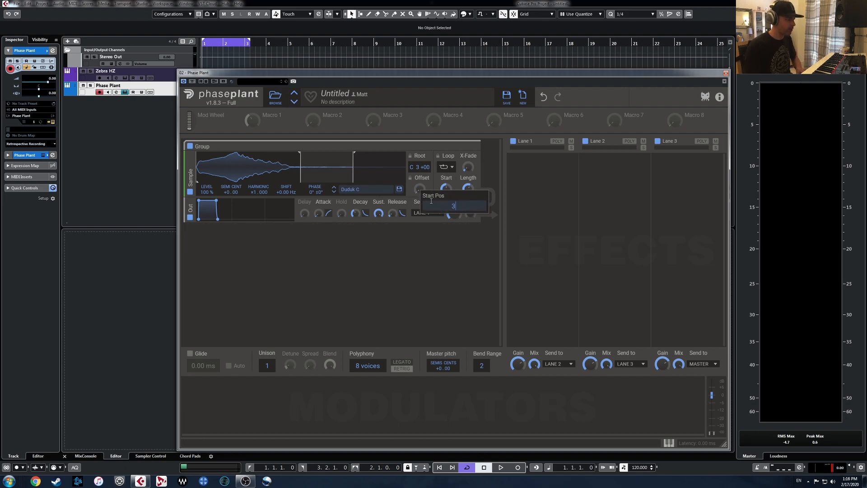
pyautogui.press('Return')
# Step: Move the sample's loop start near its beginning, set the loop length to 3 % and raise the loop crossfade
pyautogui.doubleClick(446, 194)
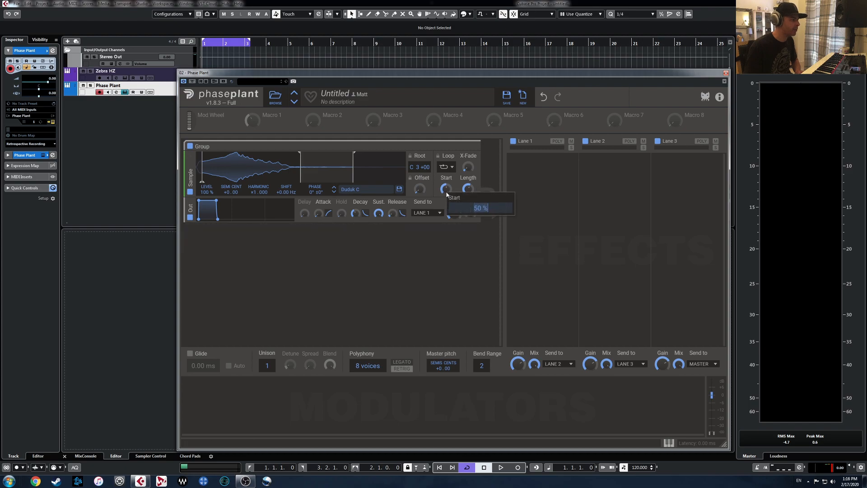
pyautogui.press('Return')
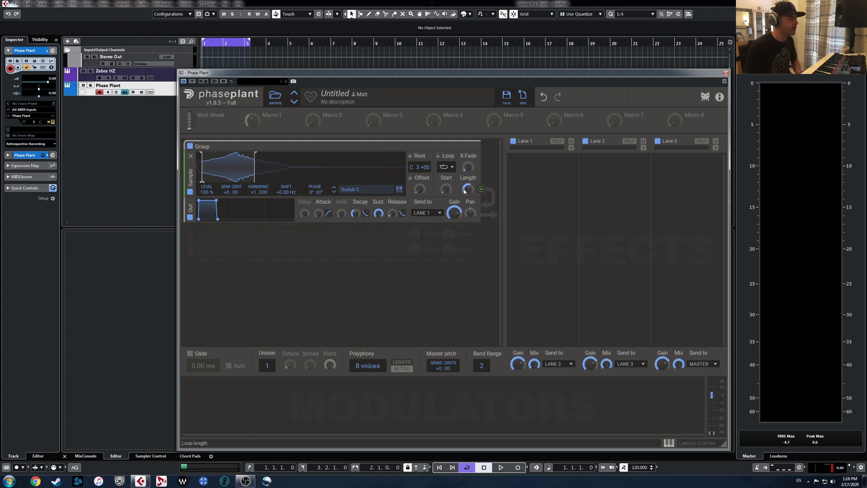
pyautogui.doubleClick(470, 193)
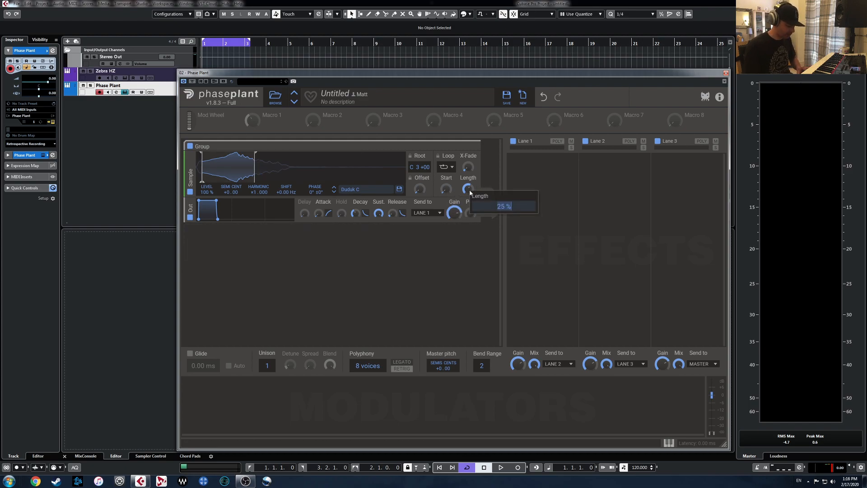
pyautogui.write('3')
pyautogui.press('Return')
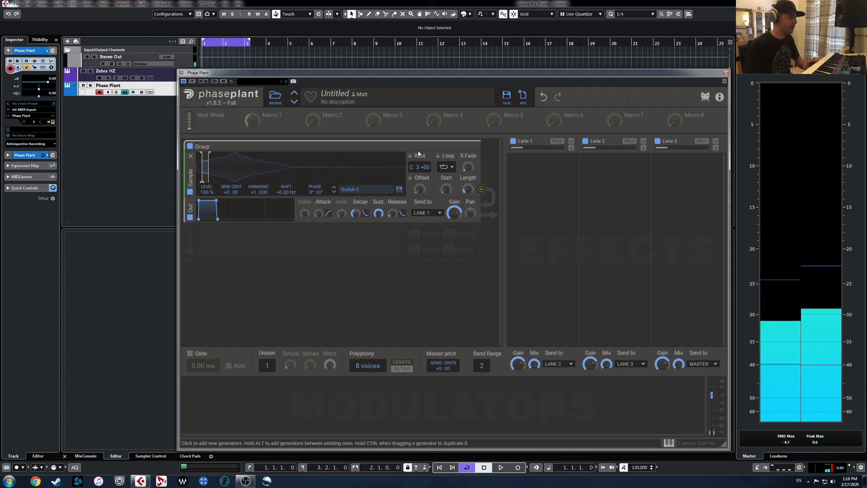
pyautogui.moveTo(468, 169); pyautogui.dragTo(467, 147)
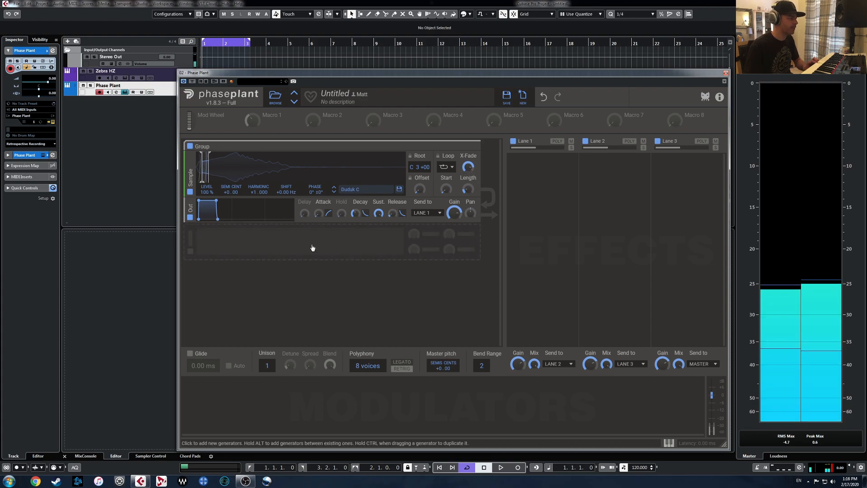
# Step: Lengthen the output envelope's attack and set its release to 500 ms
pyautogui.doubleClick(318, 213)
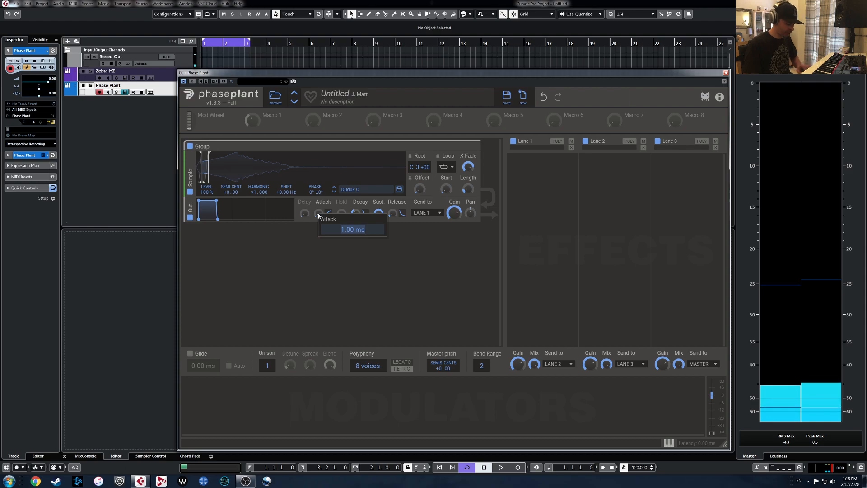
pyautogui.write('6')
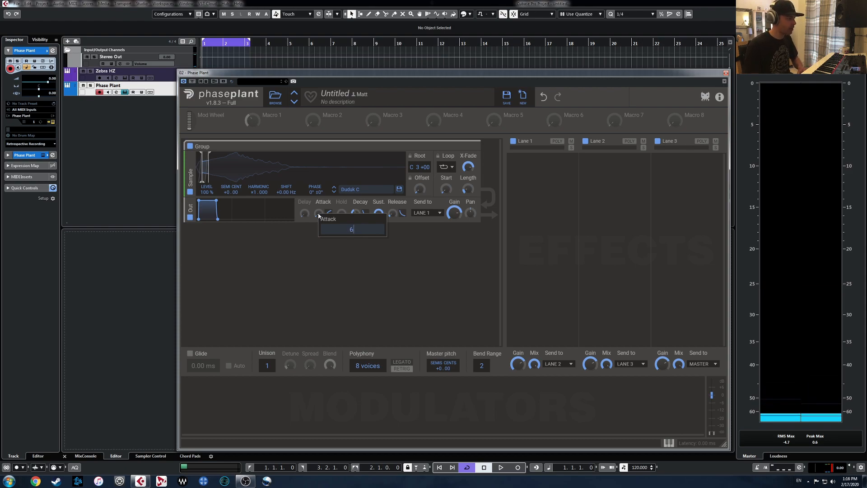
pyautogui.press('BackSpace')
pyautogui.write('8')
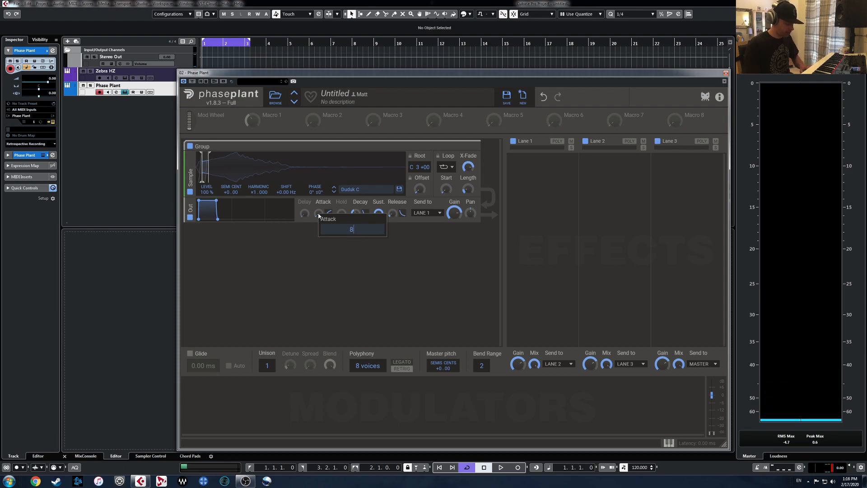
pyautogui.press('Return')
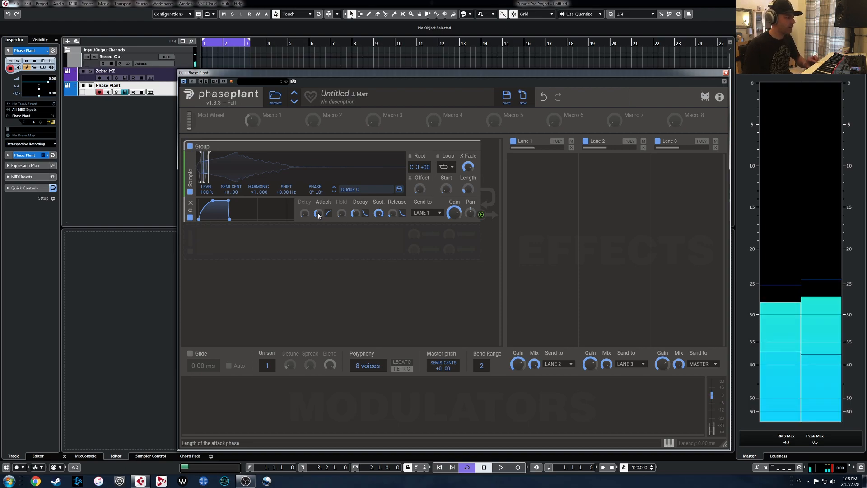
pyautogui.doubleClick(393, 216)
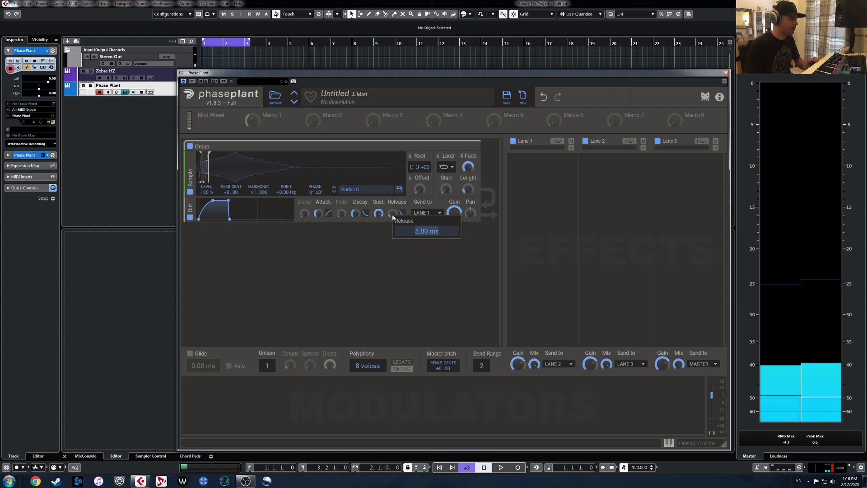
pyautogui.write('500')
pyautogui.press('Return')
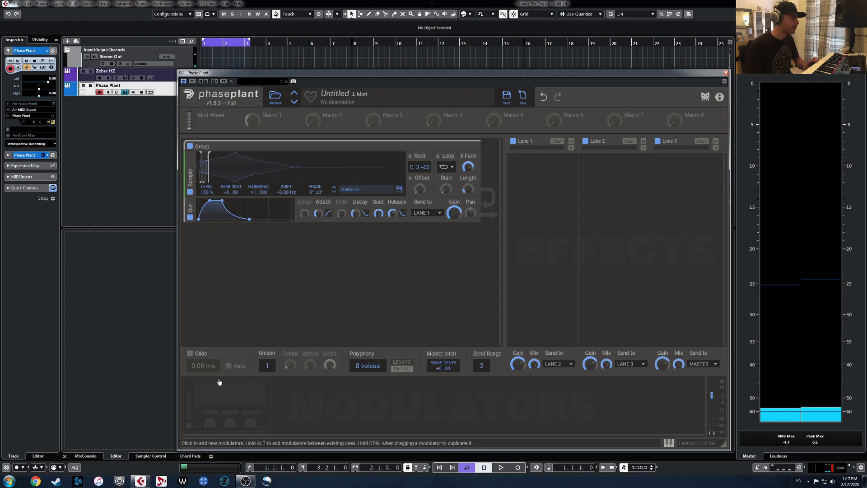
# Step: Add a Random modulator and raise its smoothing so it produces a smooth curve
pyautogui.click(225, 394)
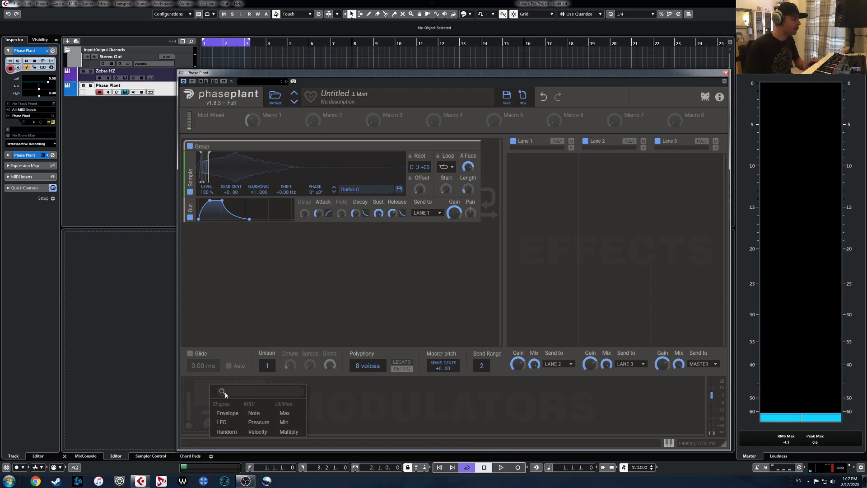
pyautogui.click(227, 432)
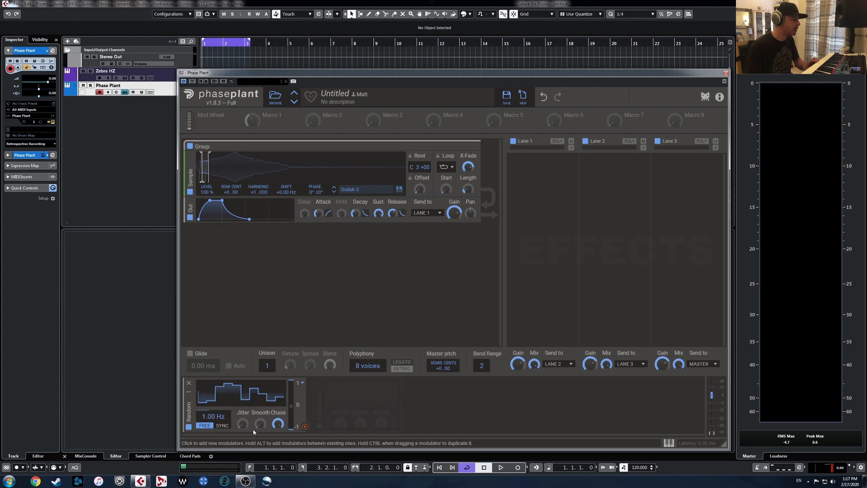
pyautogui.moveTo(260, 427); pyautogui.dragTo(260, 409)
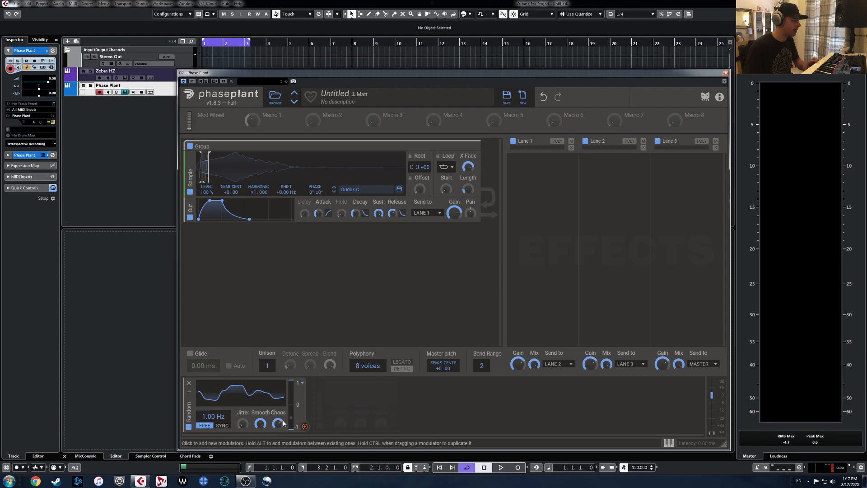
# Step: Give the Random modulator a 0 to 1 range at 0.40 Hz and route it to the sampler's offset by 10 % and its loop start
pyautogui.click(303, 384)
pyautogui.click(319, 391)
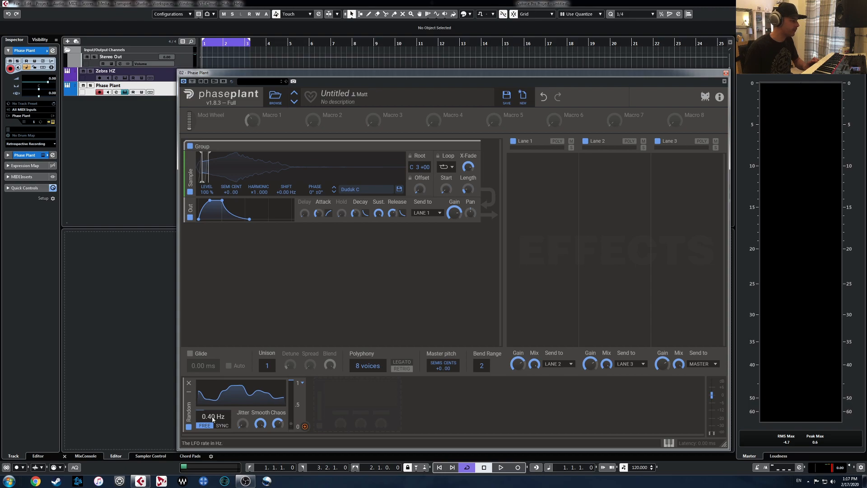
pyautogui.click(306, 426)
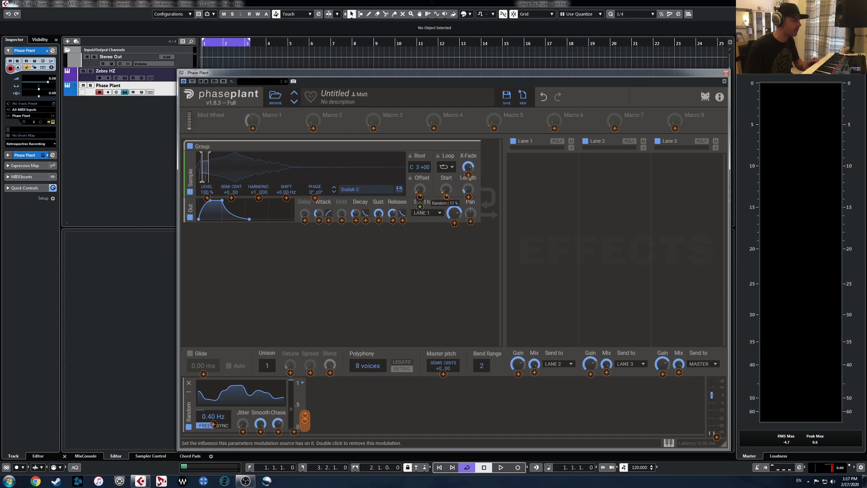
pyautogui.click(360, 255)
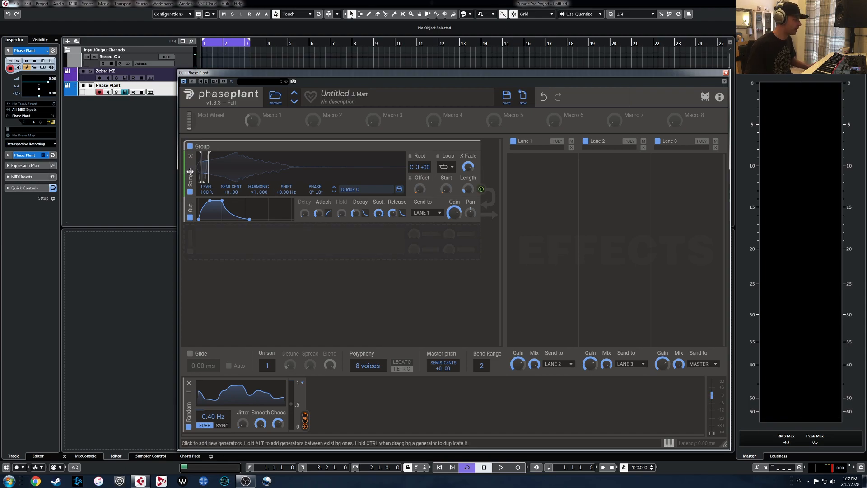
# Step: Duplicate the sampler twice within the group and shift the second sampler's offset and loop start further into the sample
pyautogui.moveTo(191, 172)
pyautogui.mouseDown()
pyautogui.moveTo(190, 184)
pyautogui.moveTo(191, 170)
pyautogui.mouseUp()
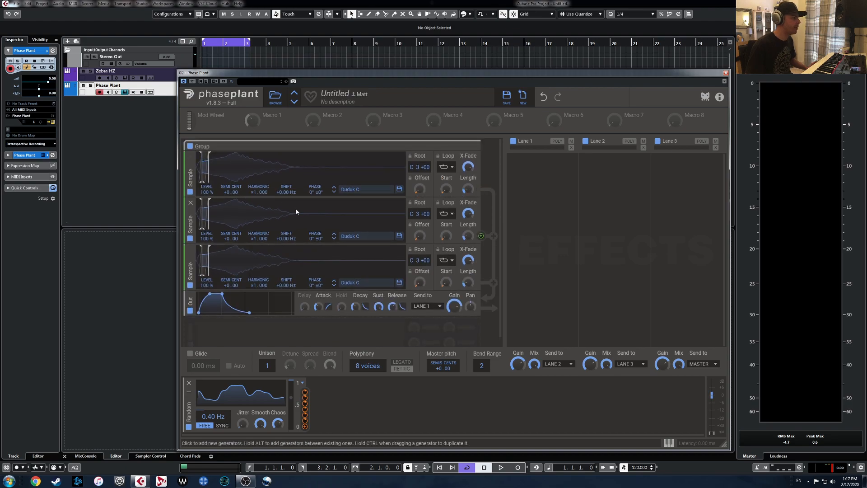
pyautogui.moveTo(421, 236); pyautogui.dragTo(421, 225)
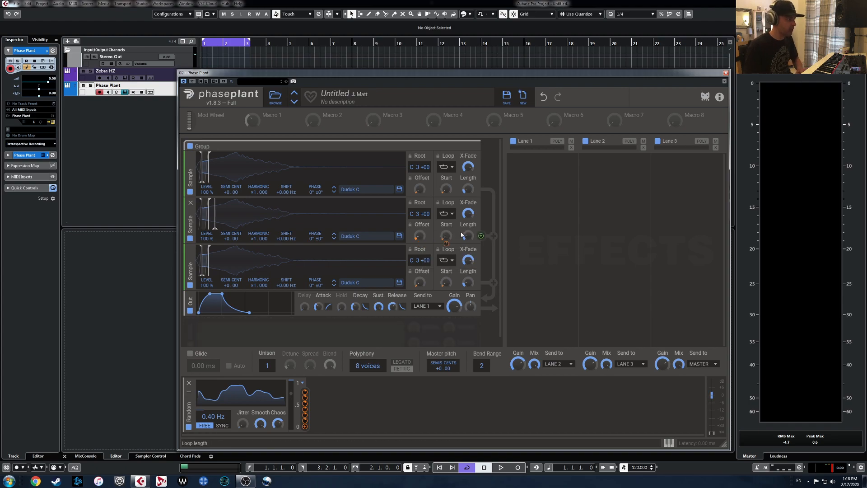
pyautogui.moveTo(446, 235)
pyautogui.press('Return')
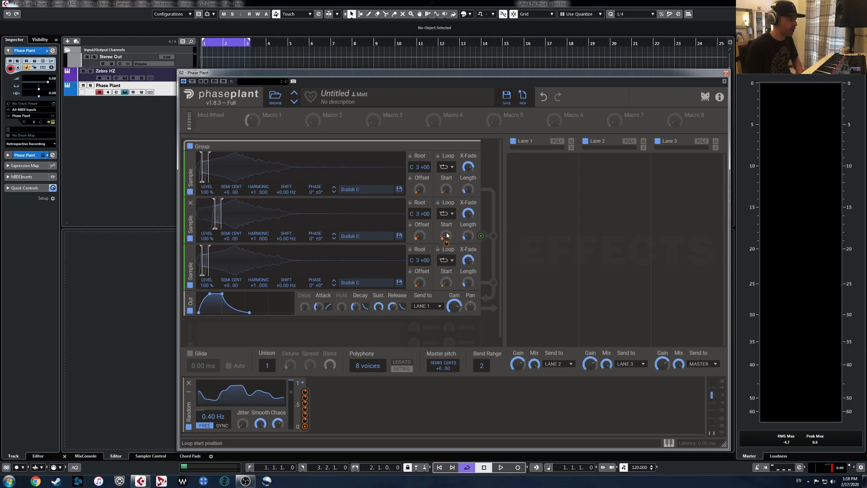
# Step: Shift the first sampler's offset and loop start further into the sample than the second sampler's
pyautogui.moveTo(422, 192)
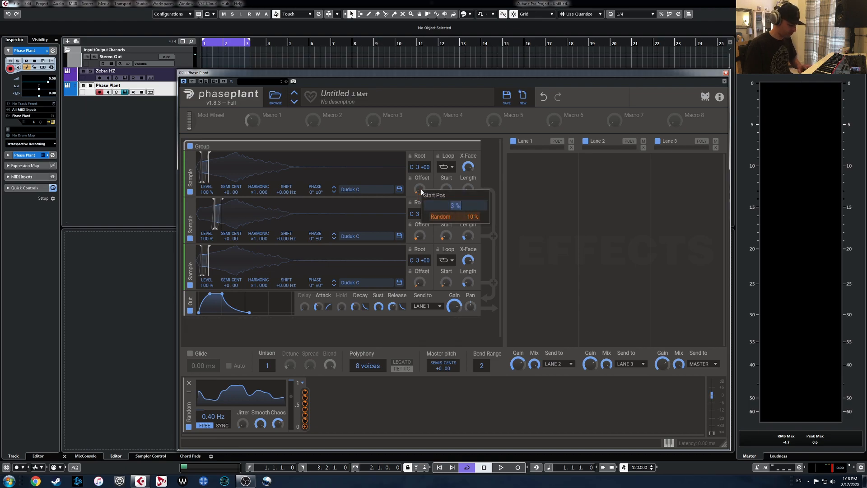
pyautogui.press('Return')
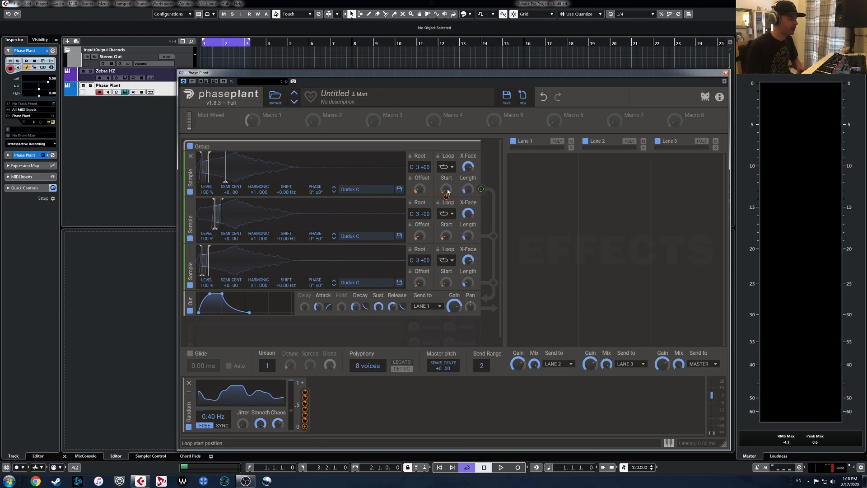
pyautogui.moveTo(447, 192)
pyautogui.write('5')
pyautogui.press('Return')
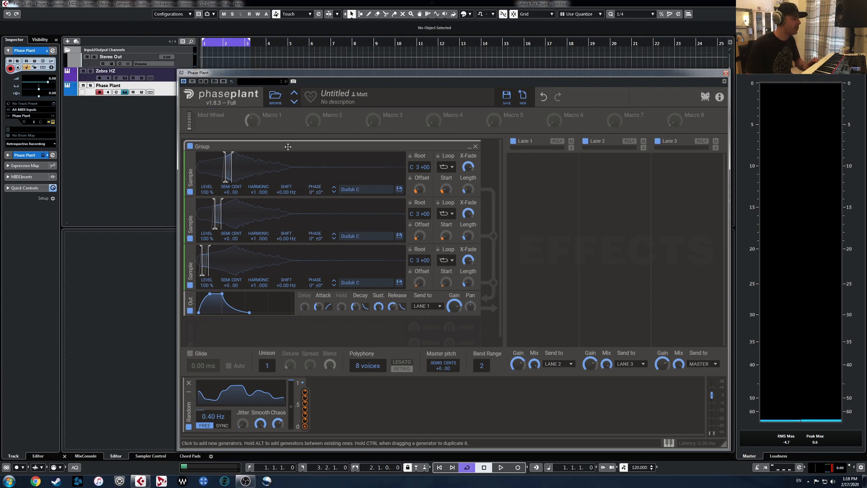
# Step: Duplicate the whole sampler group and pan the original group to the right and the copy to the left
pyautogui.moveTo(288, 146); pyautogui.dragTo(288, 144)
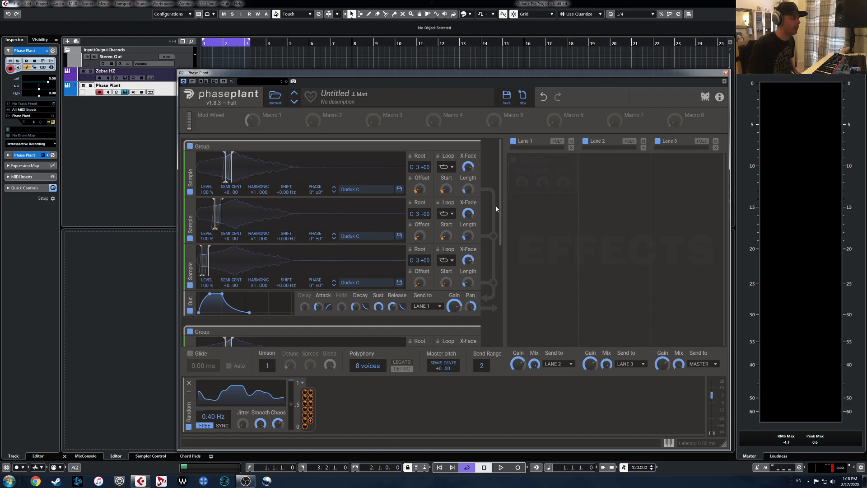
pyautogui.scroll(-1, 500, 209)
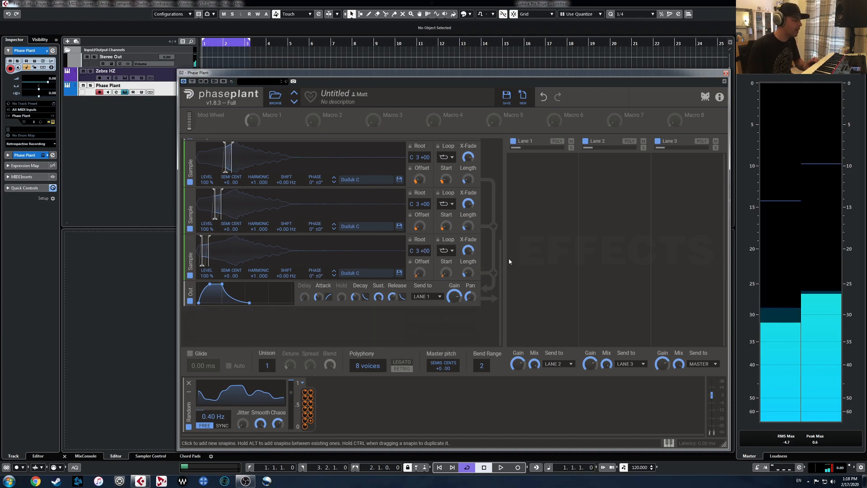
# Step: In both groups, tune the second sampler to +3 semitones and the third sampler to +7 semitones
pyautogui.moveTo(500, 261); pyautogui.dragTo(506, 145)
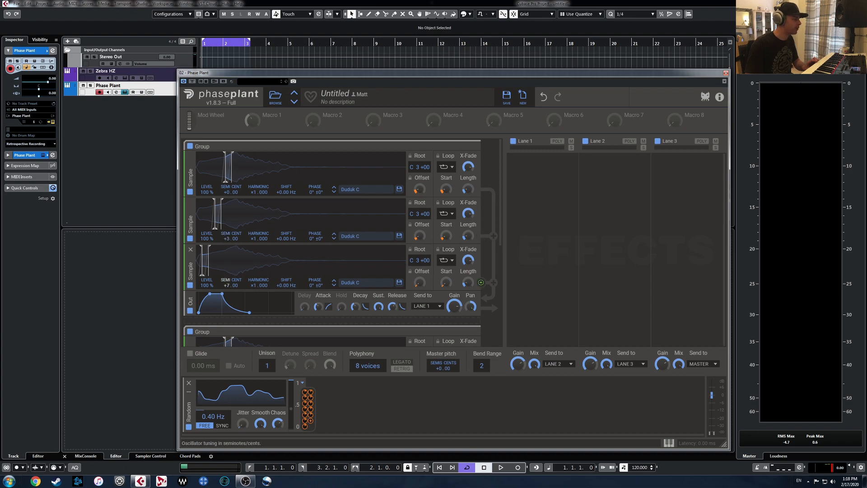
pyautogui.scroll(-3, 307, 276)
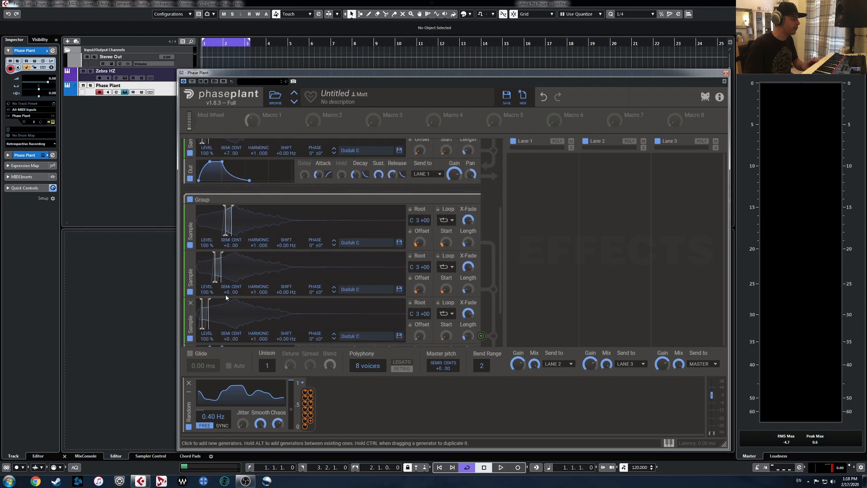
pyautogui.moveTo(229, 292); pyautogui.dragTo(229, 288)
pyautogui.scroll(-2, 229, 312)
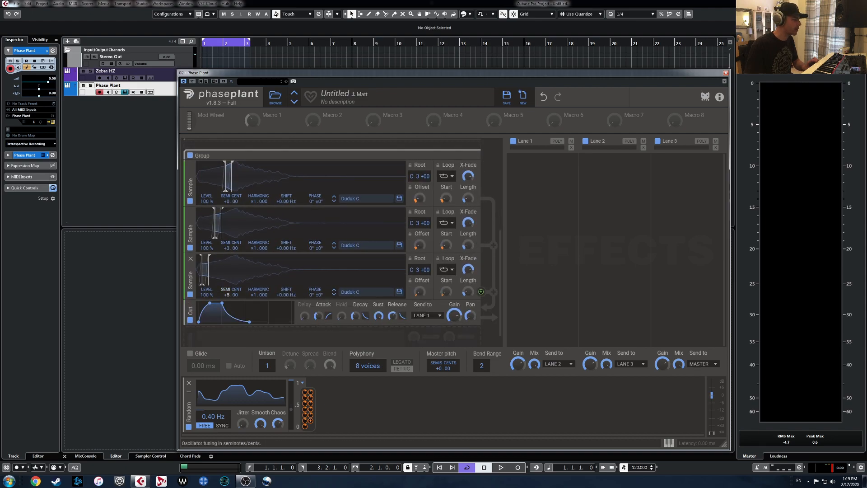
# Step: Add a new empty generator group below the existing two and copy the first Duduk C sampler into it
pyautogui.scroll(-2, 237, 297)
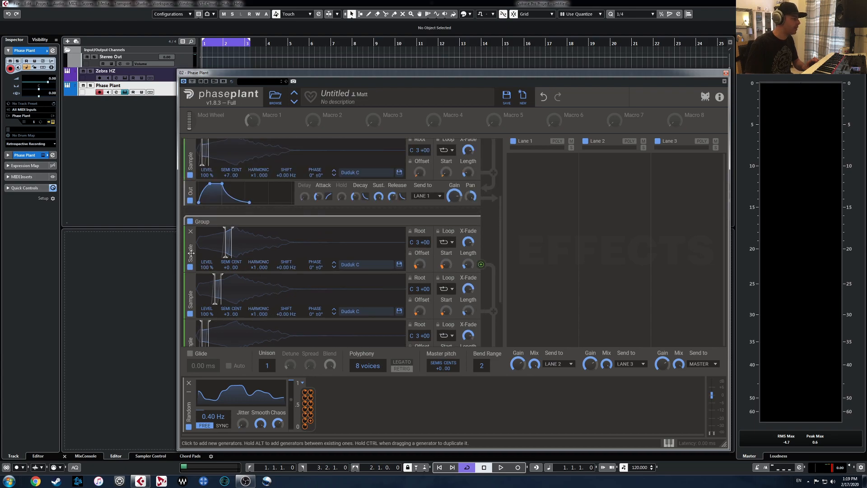
pyautogui.moveTo(191, 253)
pyautogui.mouseDown()
pyautogui.moveTo(199, 375)
pyautogui.moveTo(190, 254)
pyautogui.mouseUp()
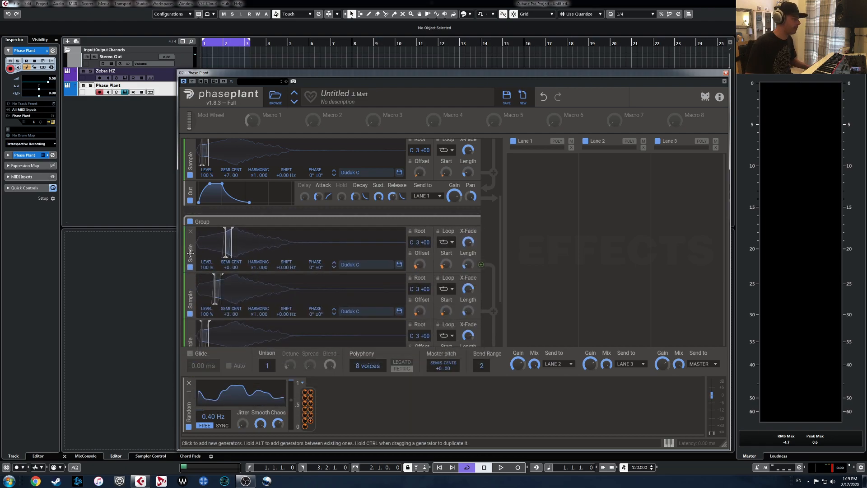
pyautogui.scroll(-2, 329, 312)
pyautogui.click(268, 321)
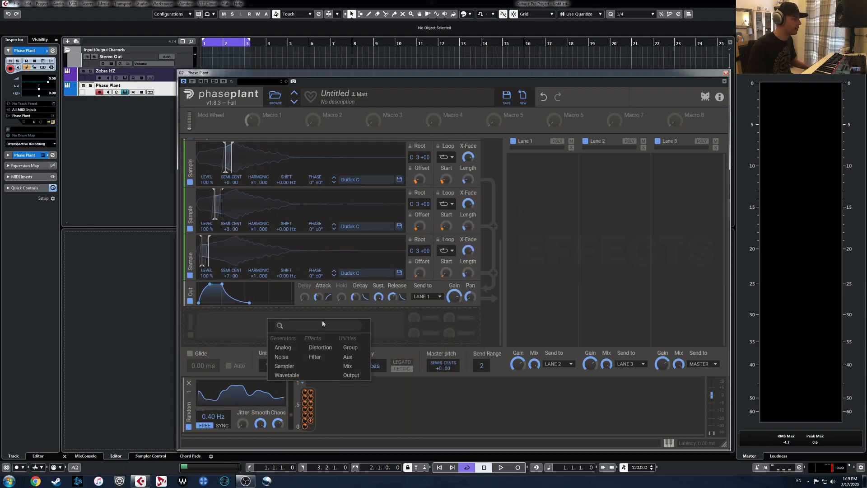
pyautogui.click(353, 348)
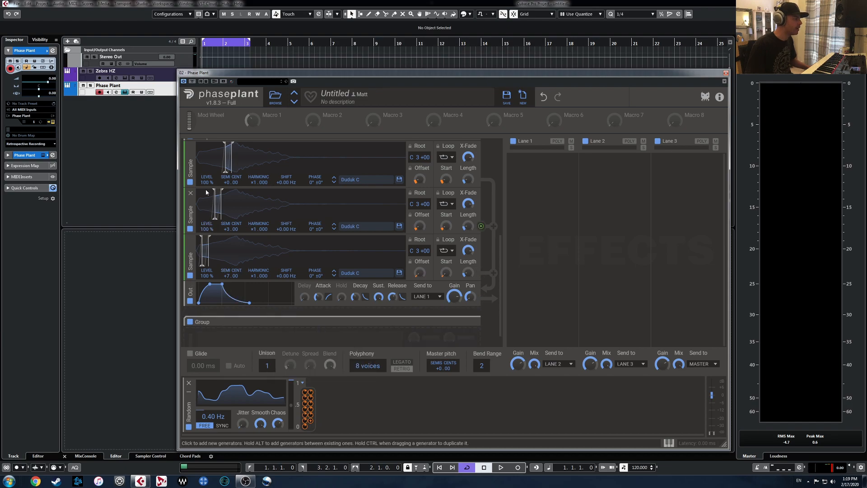
pyautogui.moveTo(191, 168); pyautogui.dragTo(195, 328)
pyautogui.scroll(-3, 262, 318)
pyautogui.moveTo(190, 263); pyautogui.dragTo(192, 323)
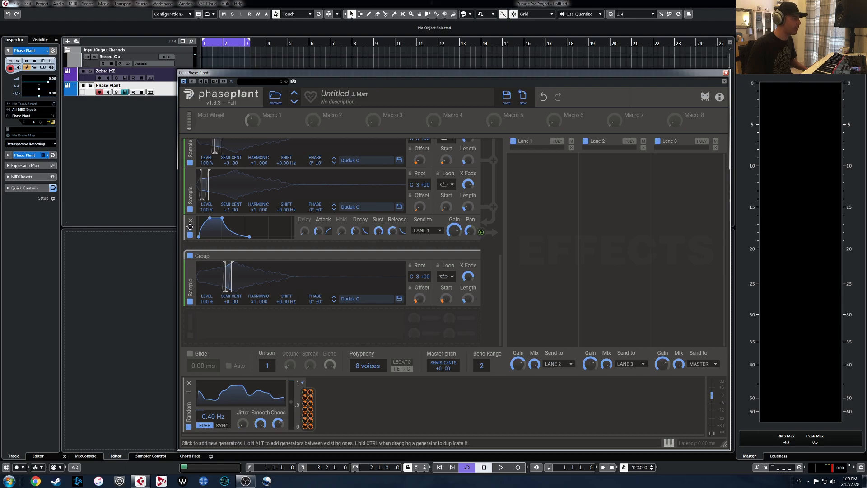
# Step: Copy the output envelope of the second group into the third group and tune its Duduk C sampler to -12 semitones
pyautogui.moveTo(190, 227); pyautogui.dragTo(194, 319)
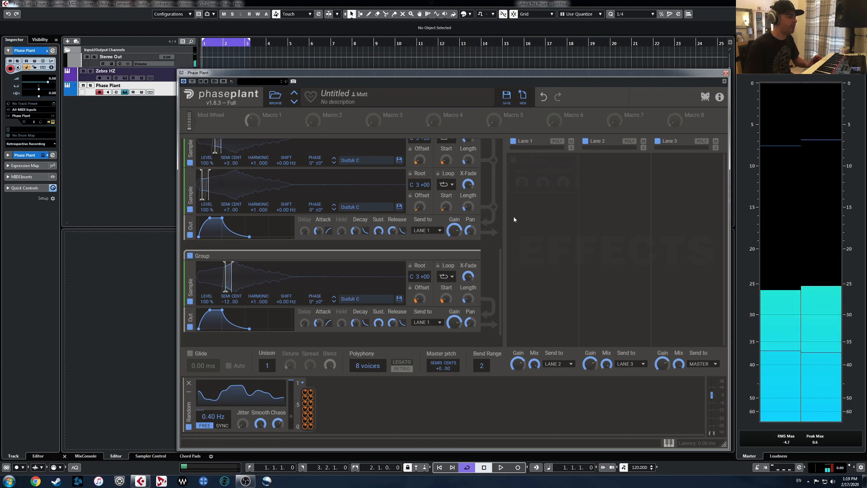
pyautogui.moveTo(501, 293); pyautogui.dragTo(517, 165)
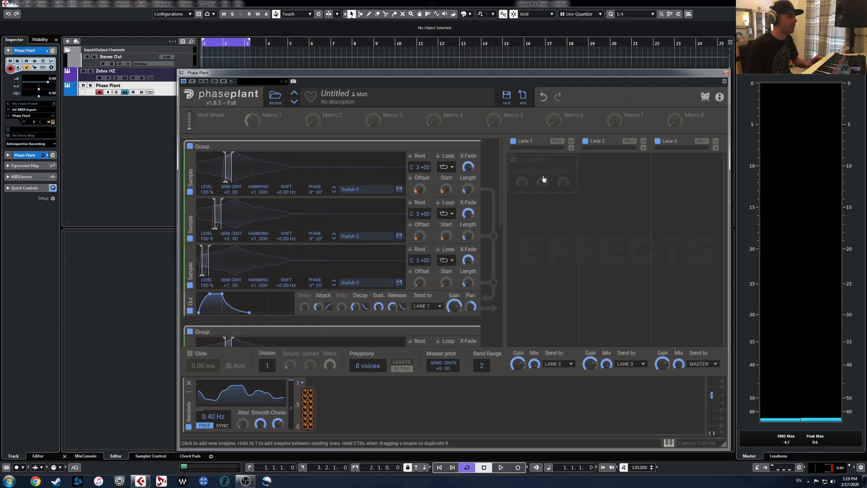
# Step: Add a Distortion effect of type Overdrive to Lane 1 and adjust its drive
pyautogui.click(544, 180)
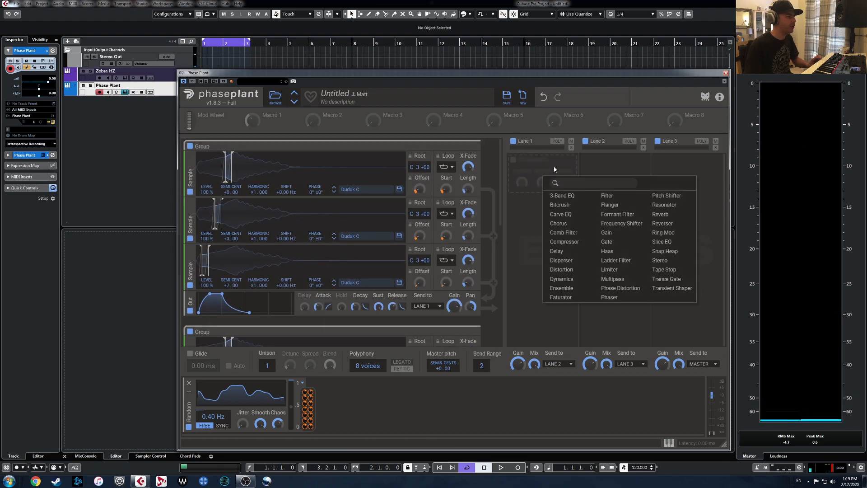
pyautogui.click(568, 274)
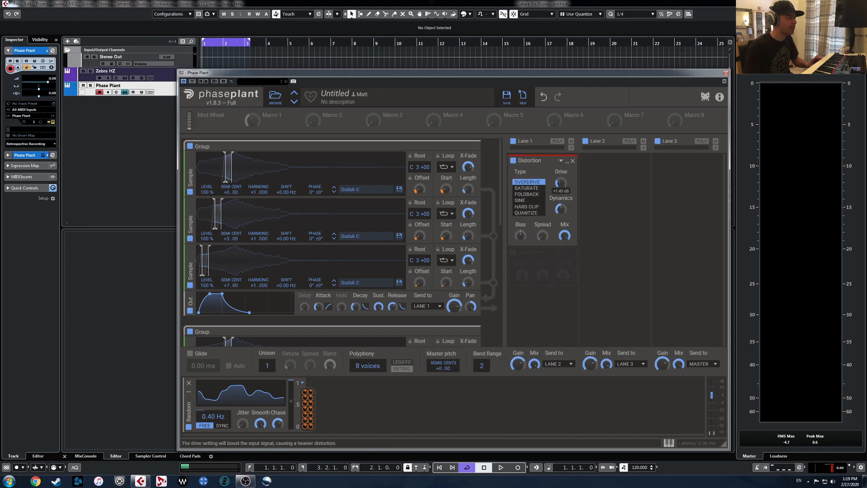
pyautogui.moveTo(563, 186); pyautogui.dragTo(562, 186)
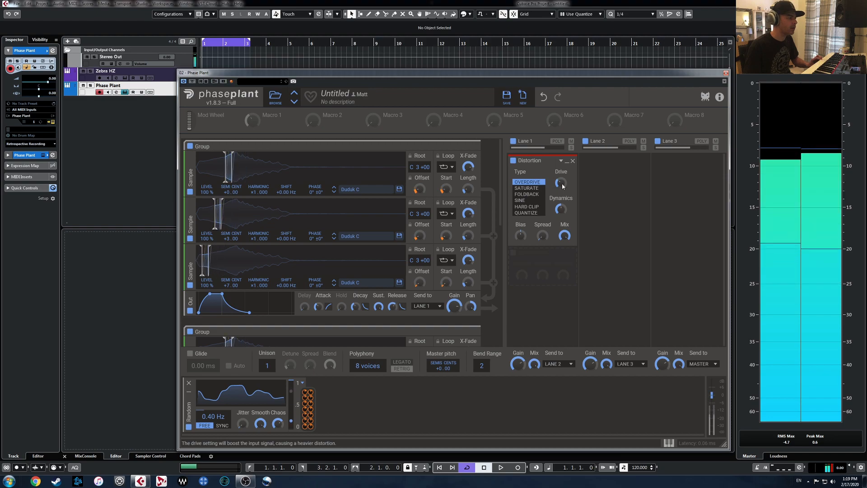
# Step: Reduce the polyphony and switch the patch to single-voice legato mode
pyautogui.moveTo(372, 366); pyautogui.dragTo(373, 374)
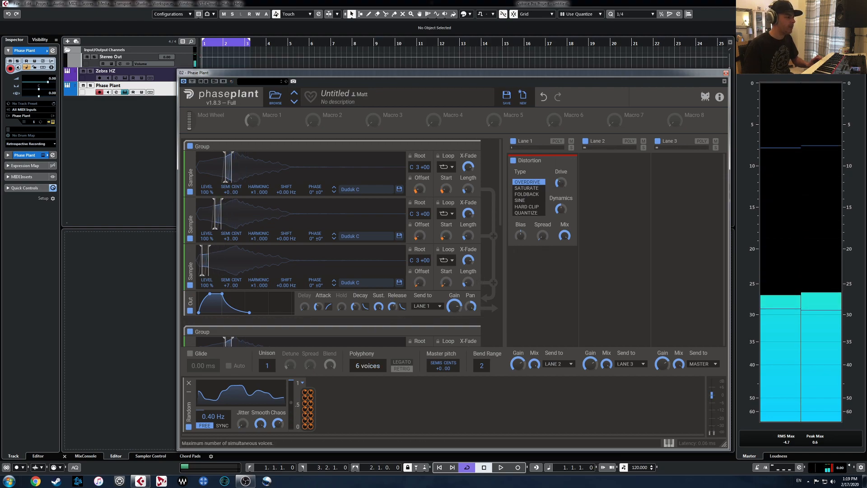
pyautogui.click(402, 362)
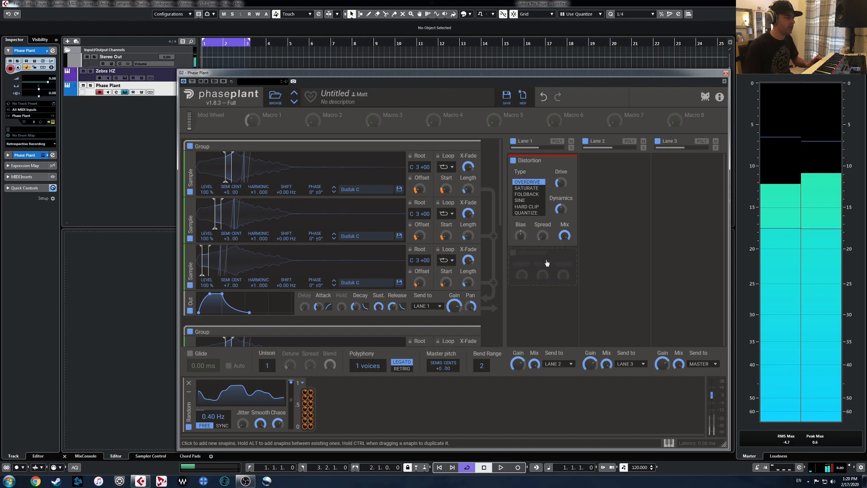
# Step: Add a Delay after the Distortion in Lane 1, synced to 1/16 with ping-pong on, and raise its duck amount
pyautogui.click(563, 261)
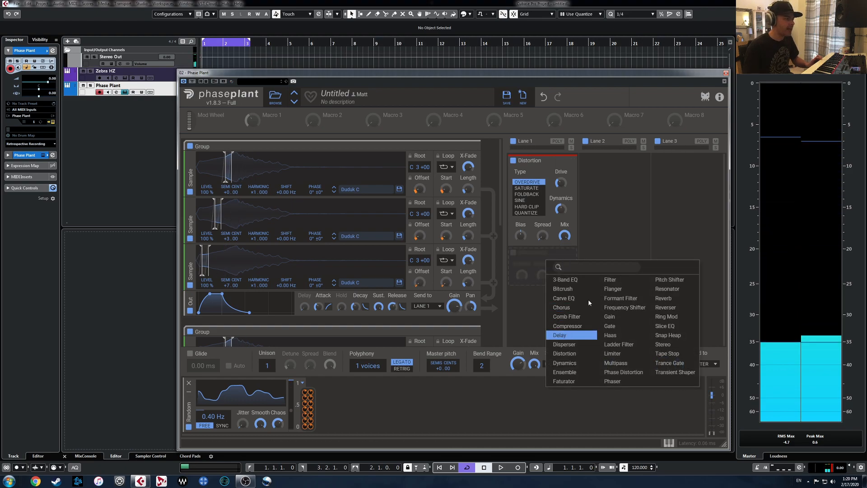
pyautogui.click(560, 335)
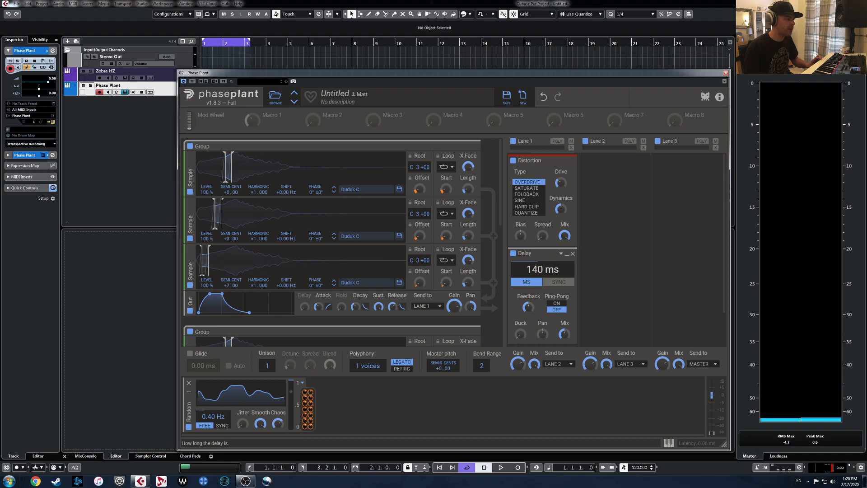
pyautogui.click(559, 281)
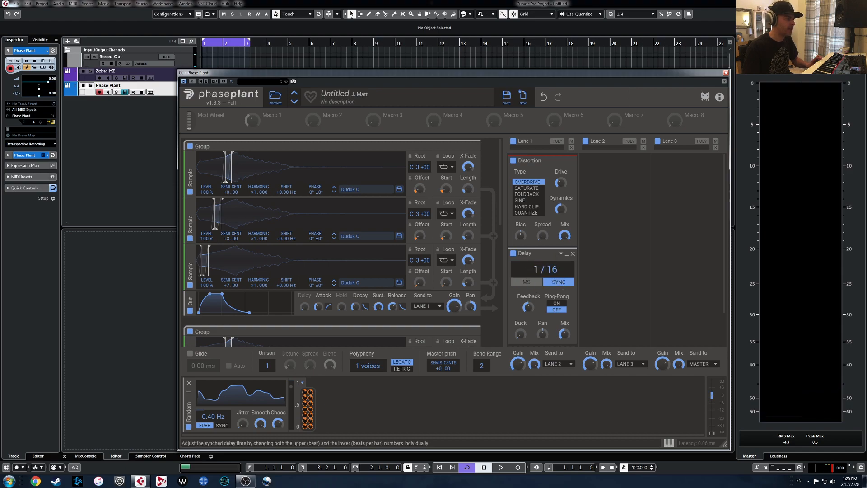
pyautogui.click(560, 307)
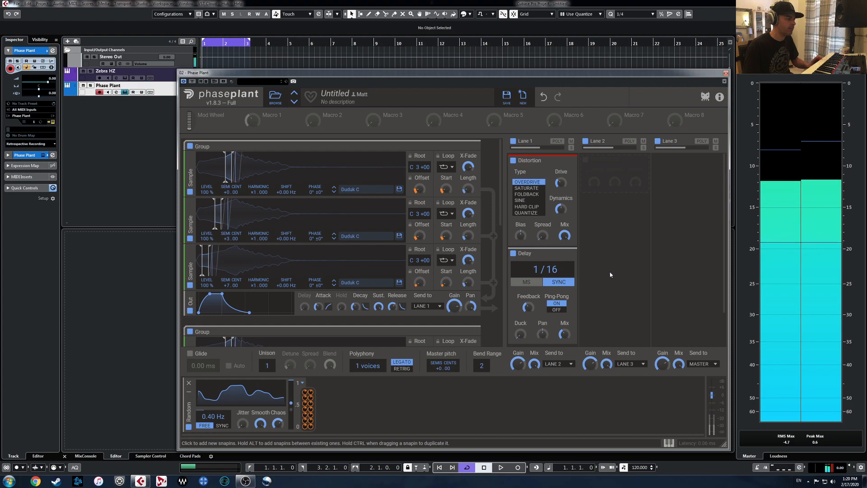
pyautogui.scroll(-2, 610, 275)
pyautogui.moveTo(525, 301); pyautogui.dragTo(525, 289)
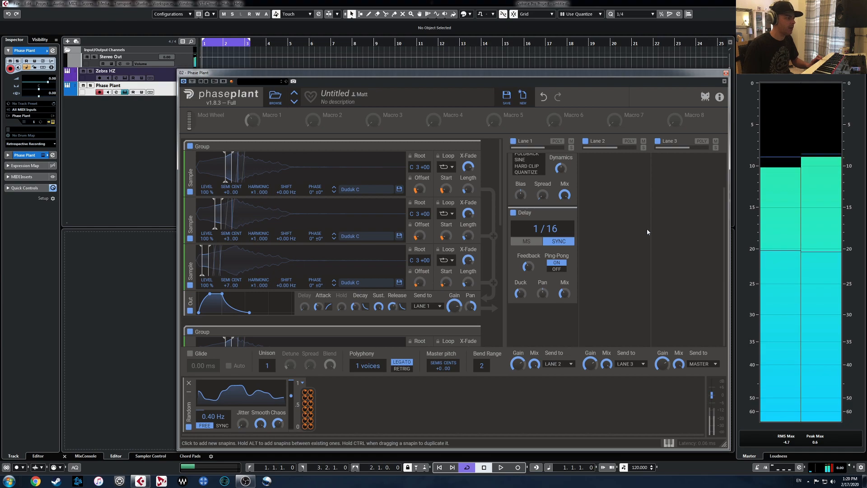
# Step: Add a Reverb effect after the Delay in Lane 1
pyautogui.click(548, 321)
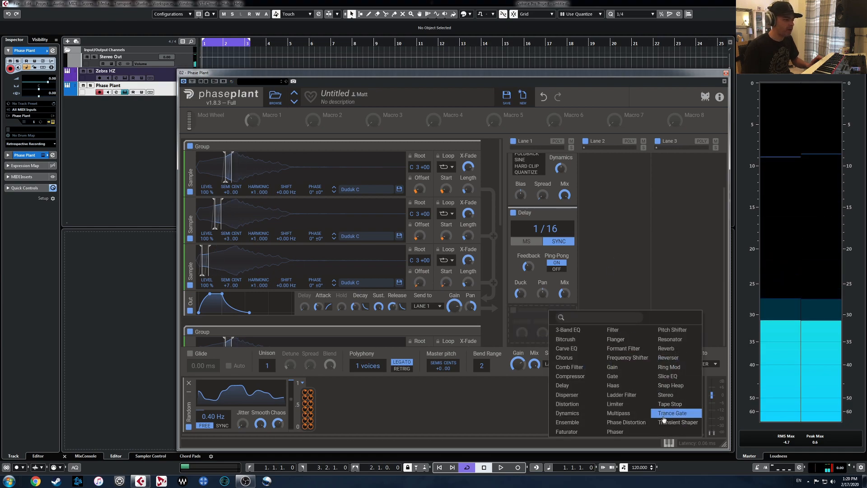
pyautogui.click(665, 348)
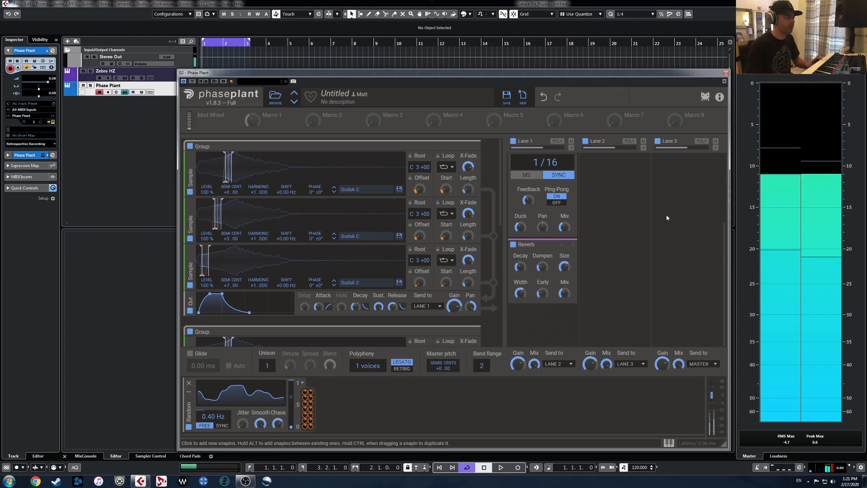
# Step: Insert a band-pass Filter between the Distortion and the Delay in Lane 1
pyautogui.scroll(3, 625, 215)
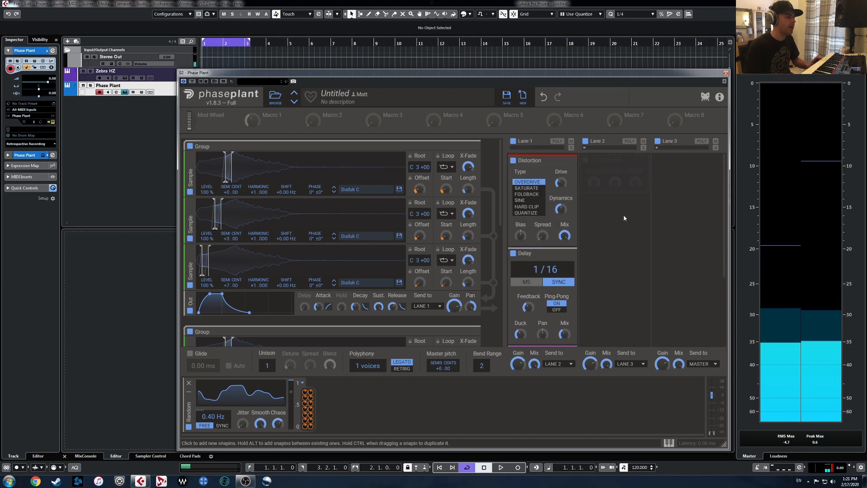
pyautogui.press('alt')
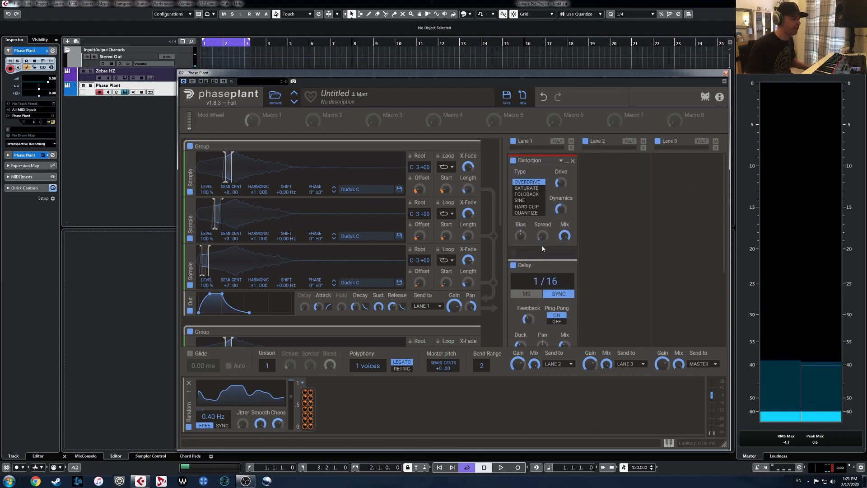
pyautogui.click(541, 255)
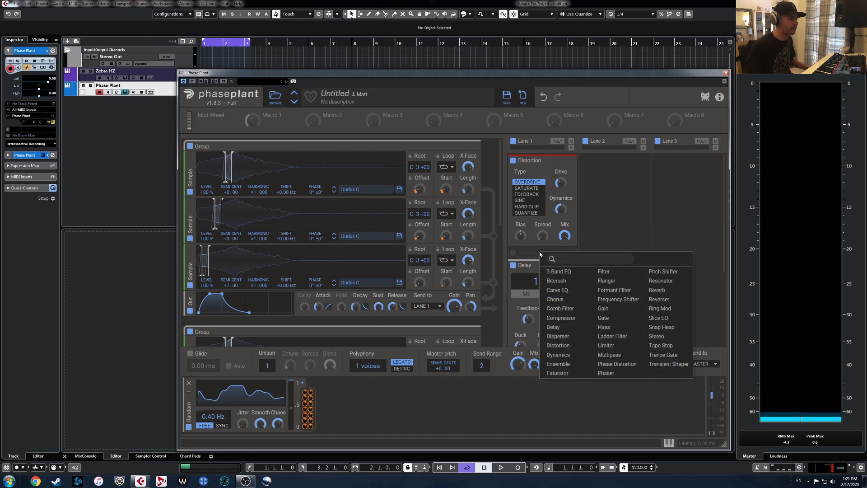
pyautogui.click(604, 271)
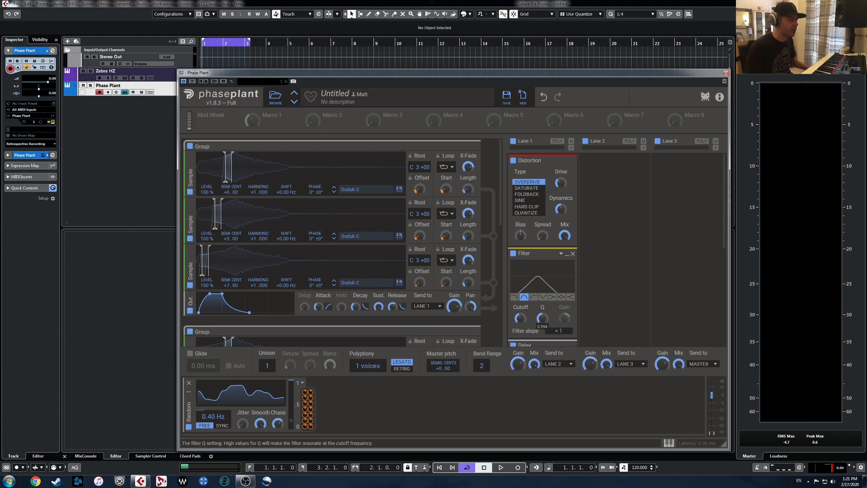
# Step: Add a Note modulator with a 0 to 1 output range and assign it to the Filter's cutoff
pyautogui.scroll(-3, 625, 284)
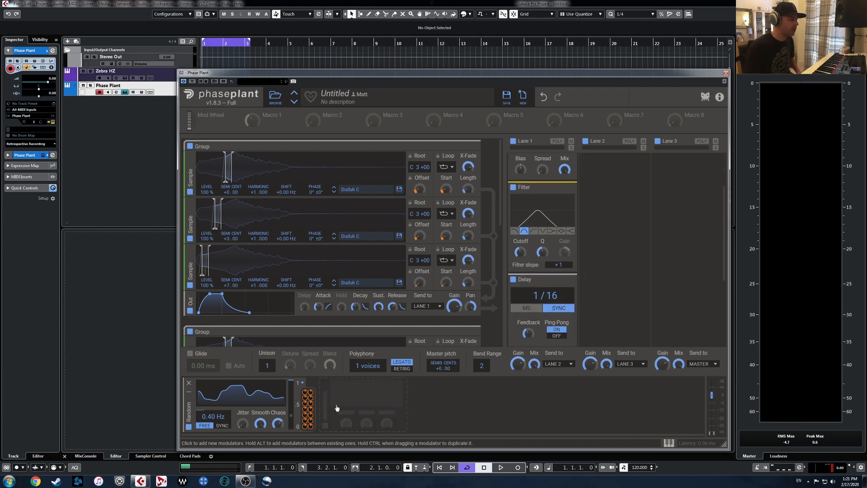
pyautogui.click(336, 408)
pyautogui.click(377, 412)
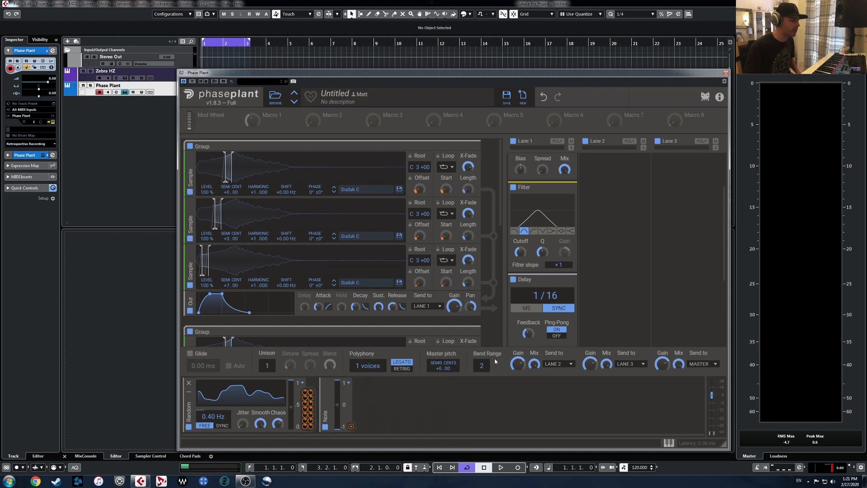
pyautogui.click(348, 384)
pyautogui.click(361, 391)
pyautogui.moveTo(351, 427); pyautogui.dragTo(521, 264)
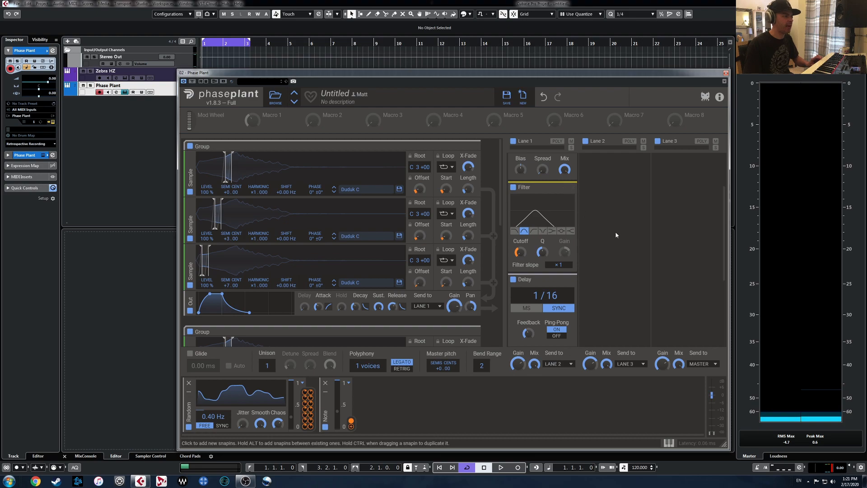
# Step: Add an LFO modulator with the Ramp Up shape, a 0.40 Hz rate, a 0 to 1 output range and 1-Shot enabled
pyautogui.scroll(-3, 612, 242)
pyautogui.scroll(5, 612, 241)
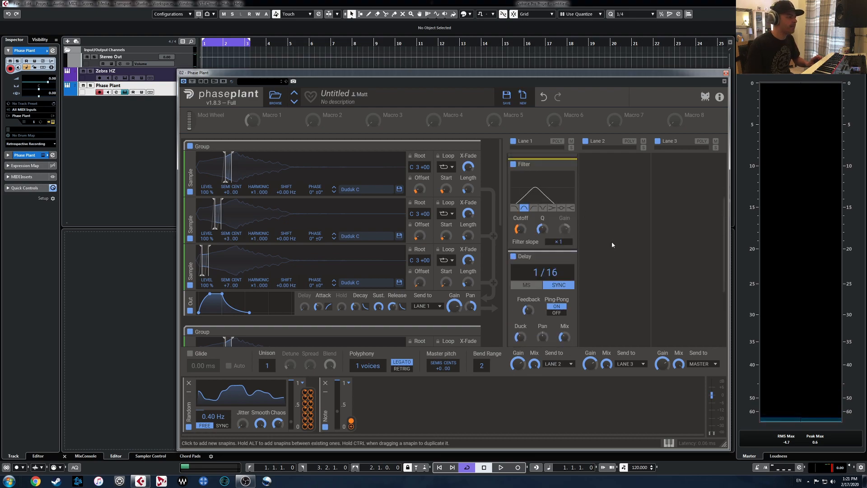
pyautogui.click(388, 404)
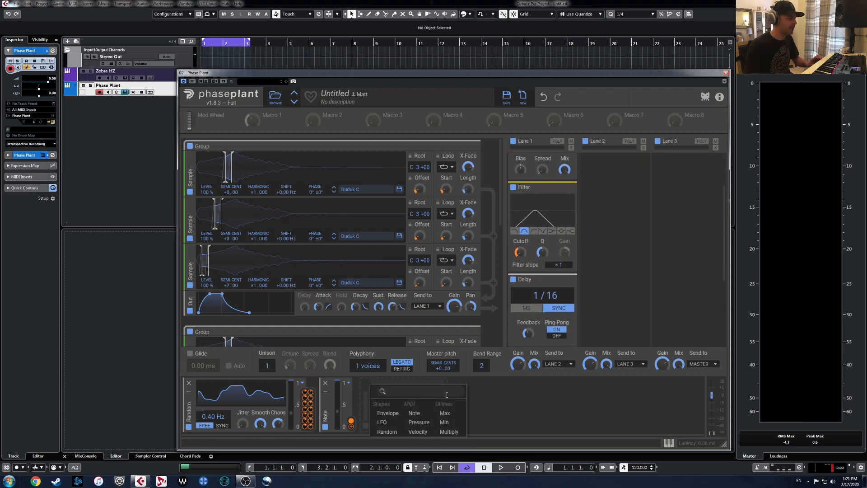
pyautogui.click(383, 423)
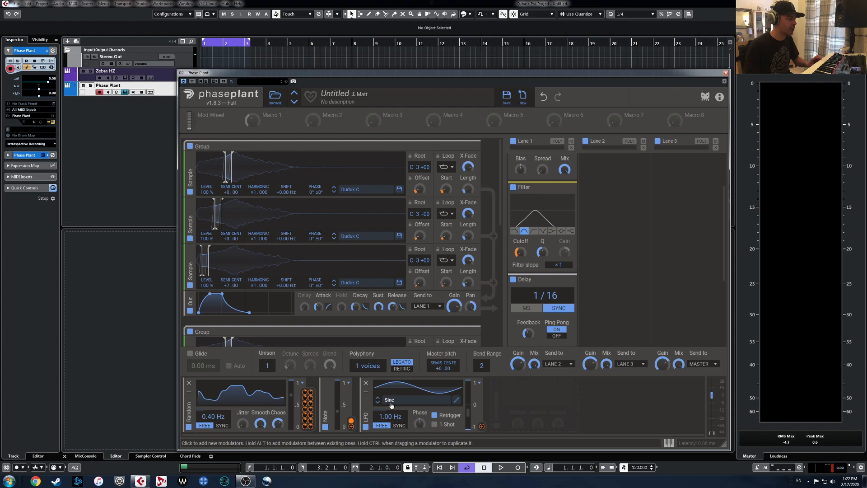
pyautogui.click(461, 385)
pyautogui.click(647, 330)
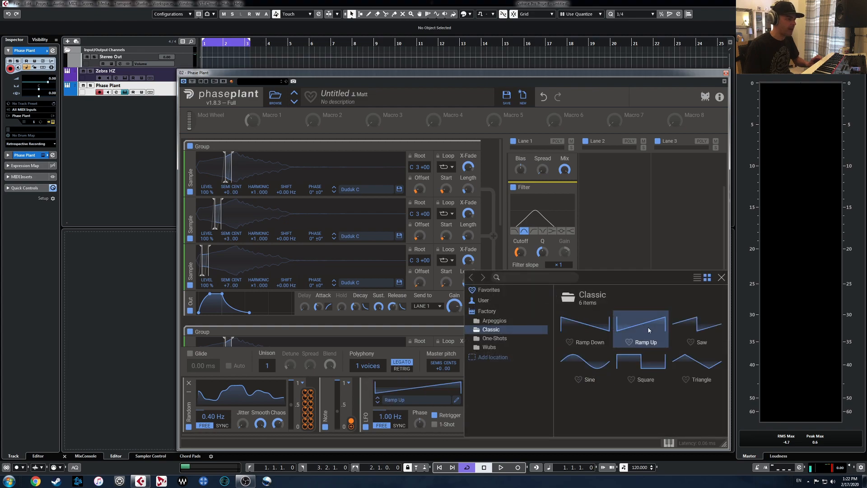
pyautogui.click(721, 278)
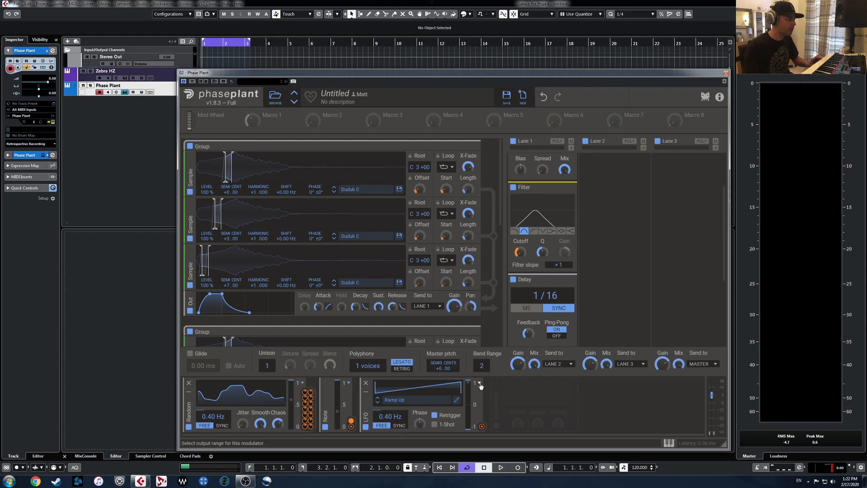
pyautogui.click(495, 388)
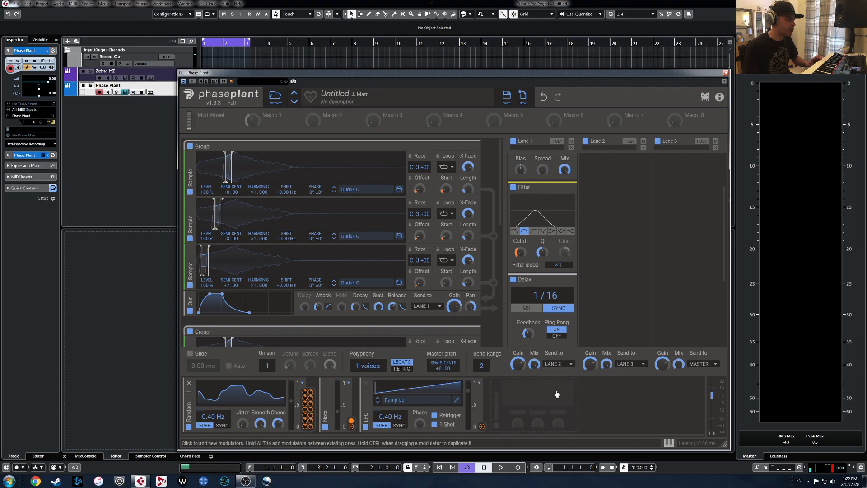
# Step: Assign the LFO to the Filter's cutoff at 100 % and adjust the base cutoff frequency for the sweep
pyautogui.moveTo(482, 427); pyautogui.dragTo(545, 216)
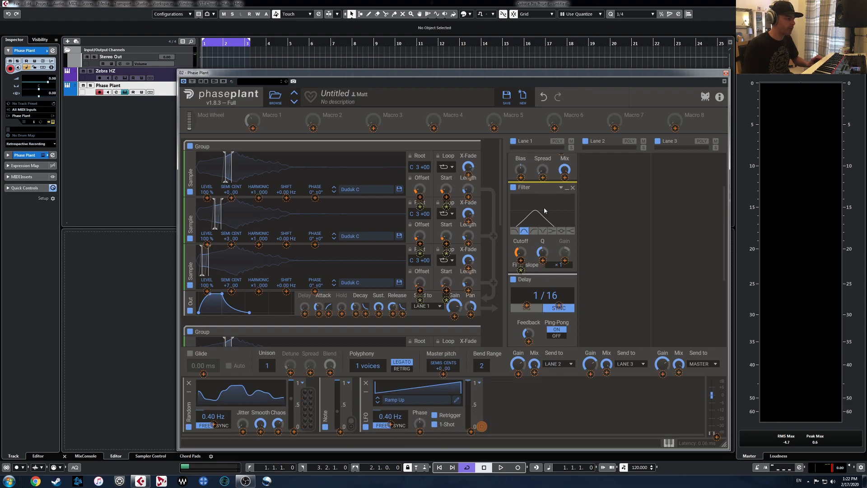
pyautogui.moveTo(531, 271); pyautogui.dragTo(555, 302)
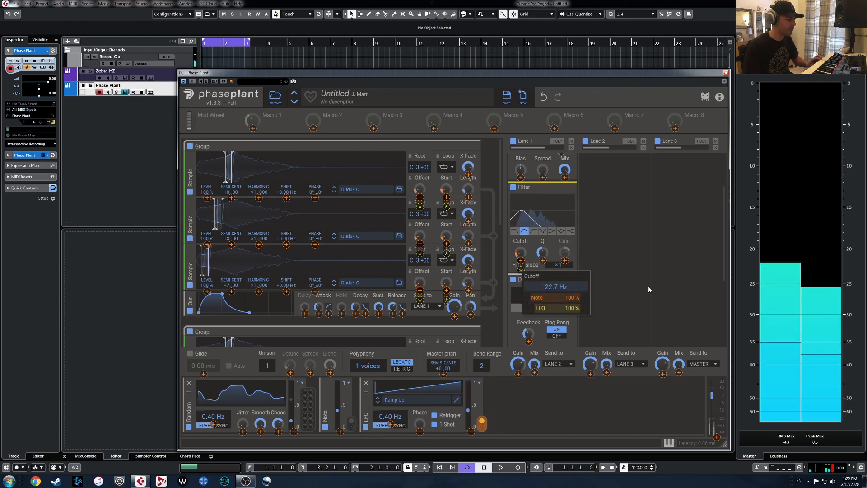
pyautogui.moveTo(521, 262); pyautogui.dragTo(521, 252)
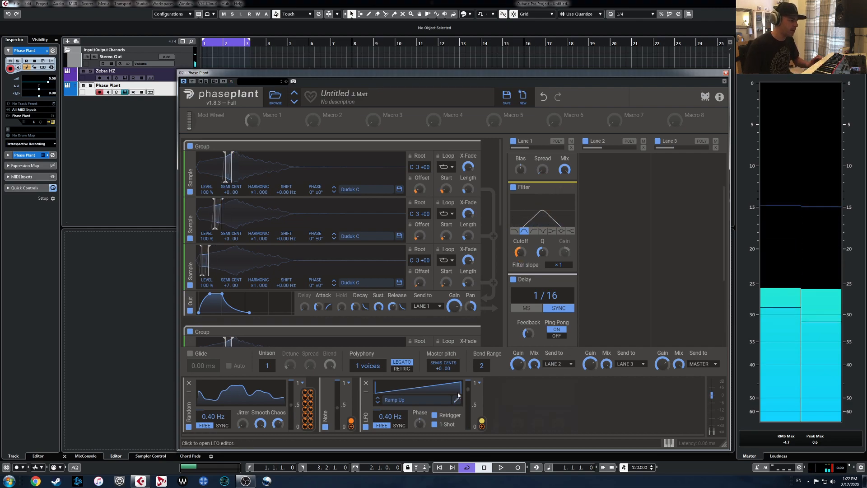
pyautogui.moveTo(470, 409); pyautogui.dragTo(469, 412)
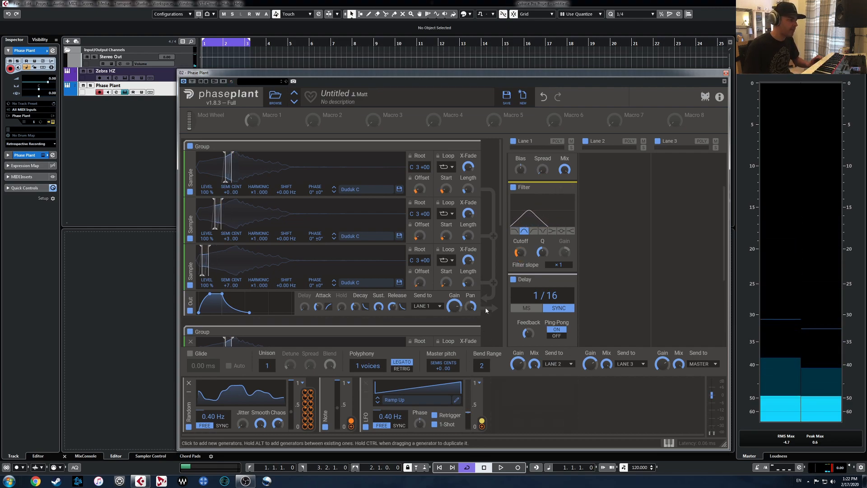
pyautogui.moveTo(521, 252); pyautogui.dragTo(521, 250)
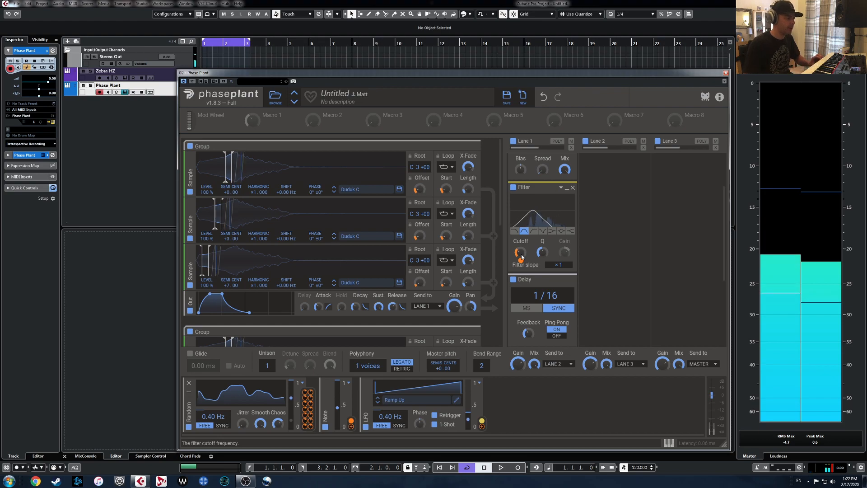
# Step: Set the LFO rate to 1.00 Hz and also assign the LFO to the Filter's Q
pyautogui.moveTo(391, 416); pyautogui.dragTo(390, 409)
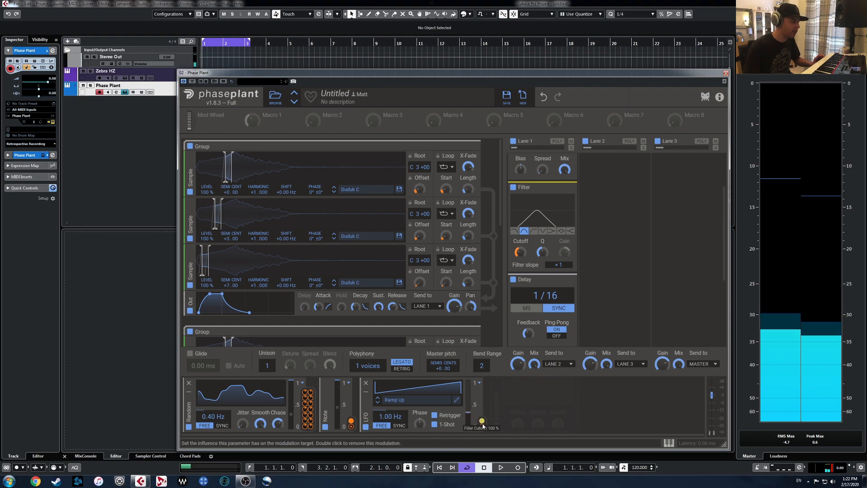
pyautogui.moveTo(482, 423); pyautogui.dragTo(543, 250)
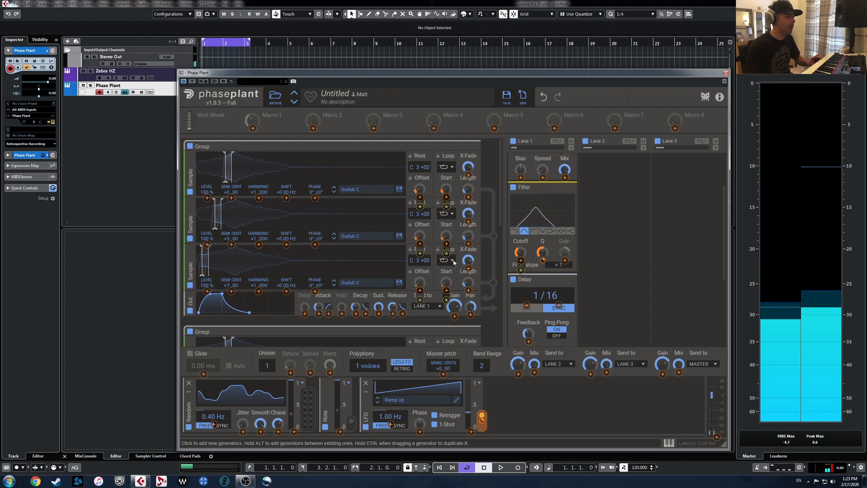
pyautogui.click(502, 238)
pyautogui.moveTo(500, 208); pyautogui.dragTo(501, 285)
pyautogui.moveTo(497, 244); pyautogui.dragTo(501, 145)
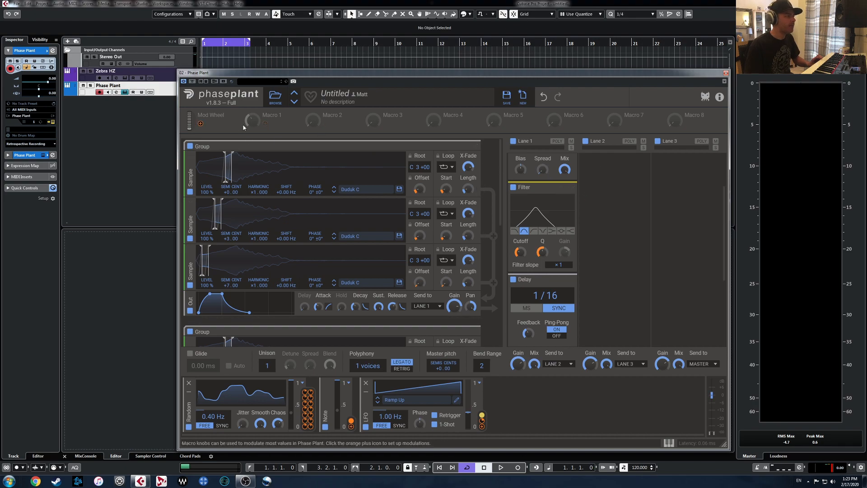
# Step: Remove every effect from Lane 1, including the Filter, Delay and Distortion
pyautogui.scroll(2, 604, 204)
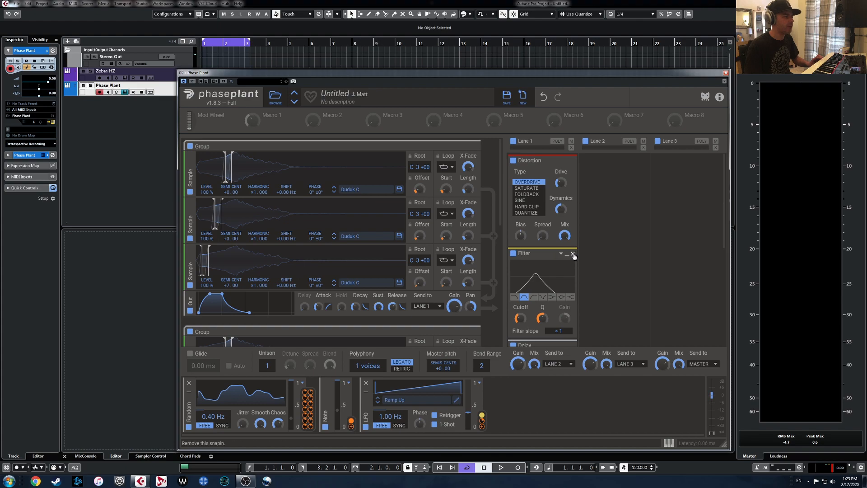
pyautogui.click(572, 255)
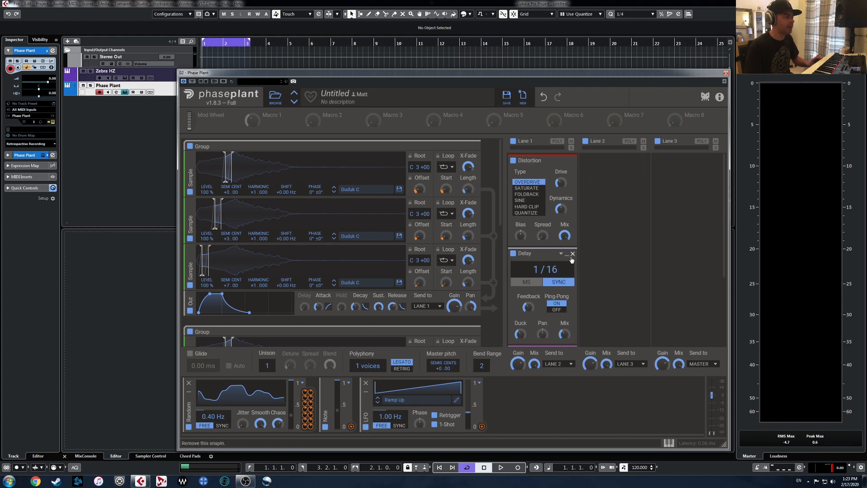
pyautogui.click(573, 254)
pyautogui.click(572, 255)
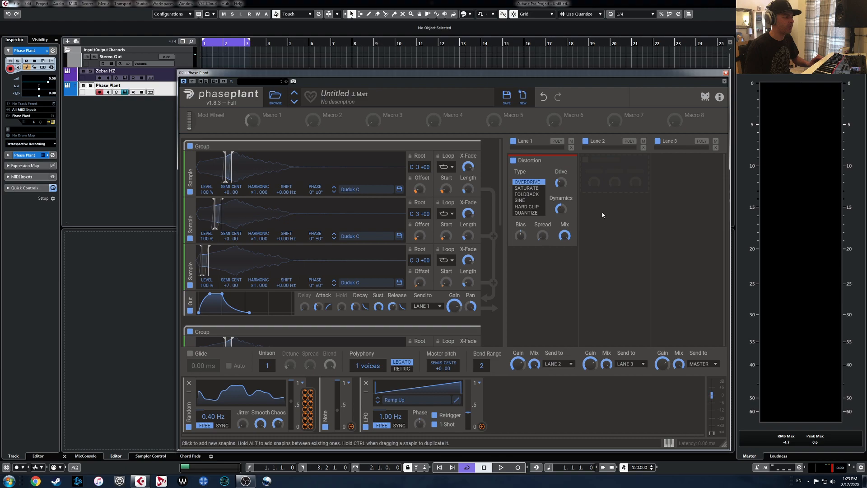
pyautogui.click(571, 161)
# Step: Add Multipass to Lane 1 and lower its first crossover to about 165 Hz in the Multipass editor
pyautogui.click(606, 173)
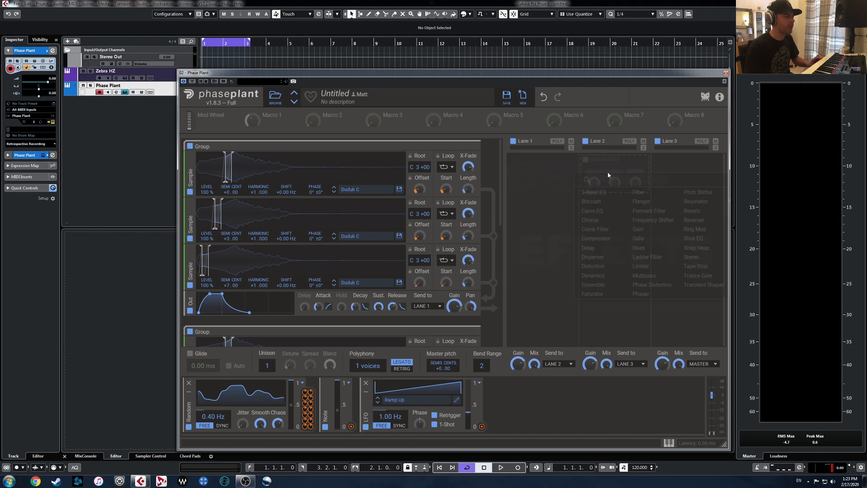
pyautogui.click(534, 166)
pyautogui.click(536, 166)
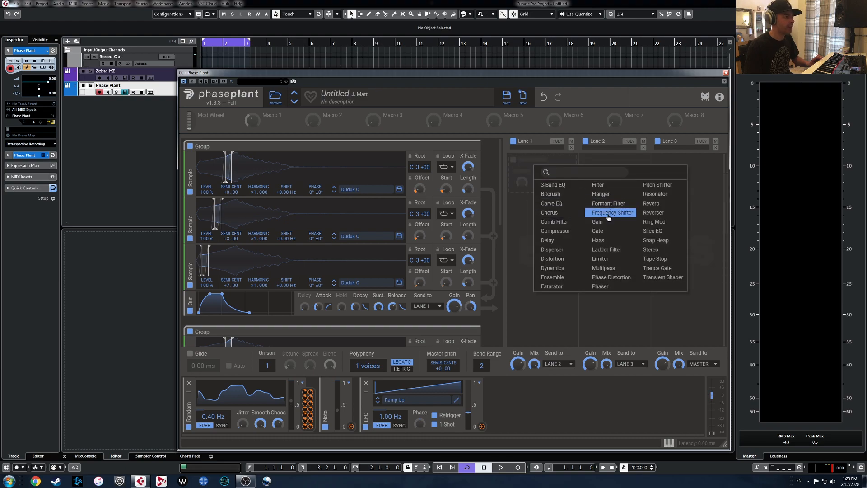
pyautogui.click(605, 270)
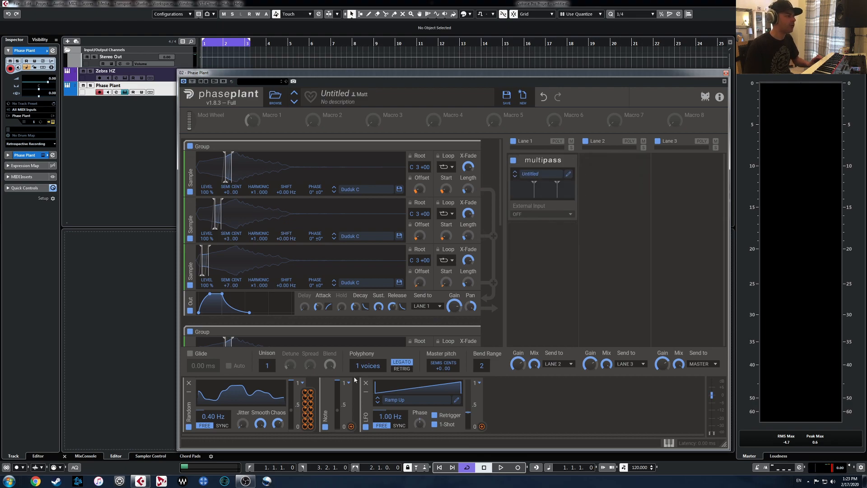
pyautogui.click(569, 175)
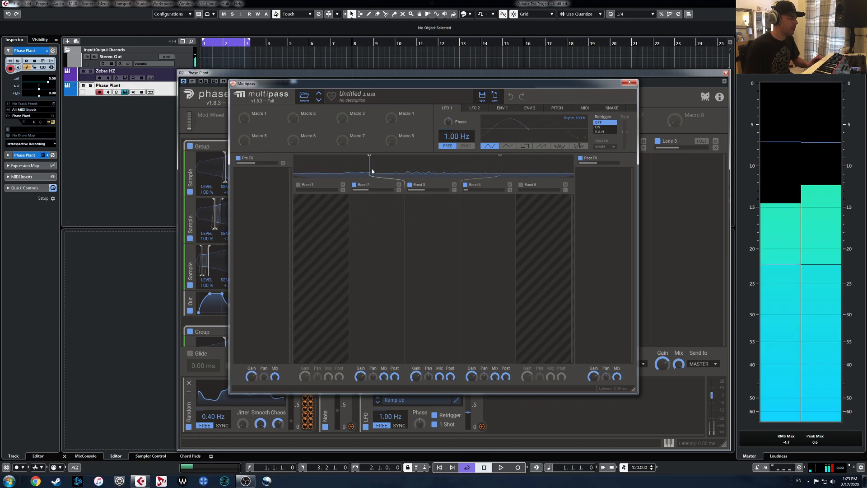
pyautogui.moveTo(370, 170); pyautogui.dragTo(347, 170)
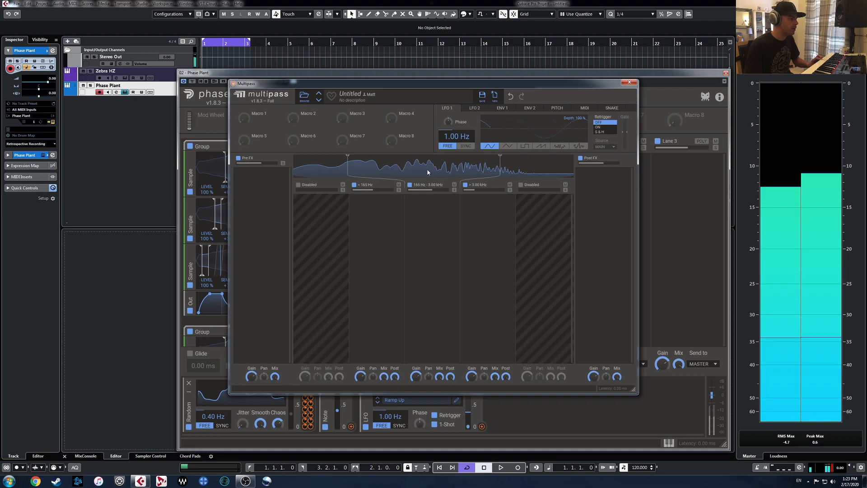
# Step: Add a Delay synced to 1/16 and a Reverb below it to the middle band of Multipass
pyautogui.click(429, 212)
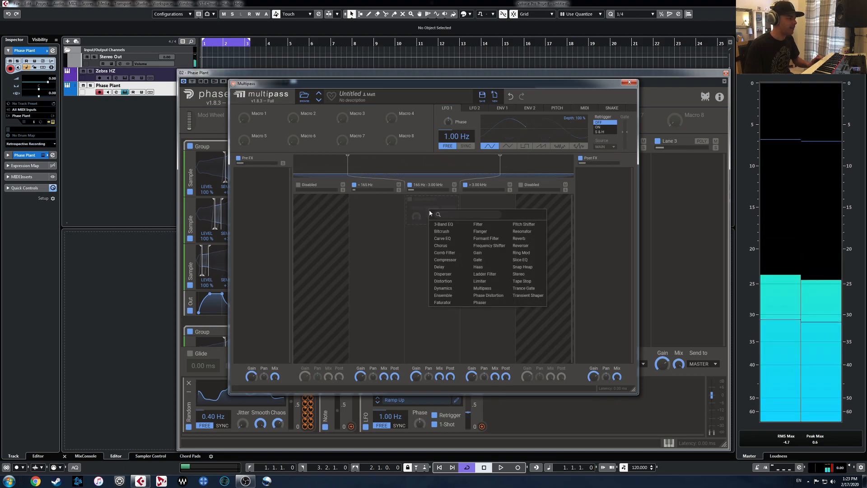
pyautogui.click(449, 271)
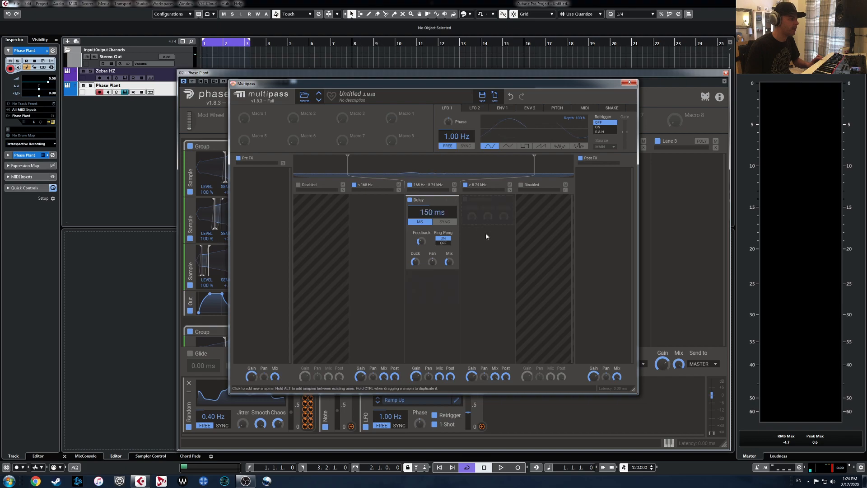
pyautogui.click(452, 222)
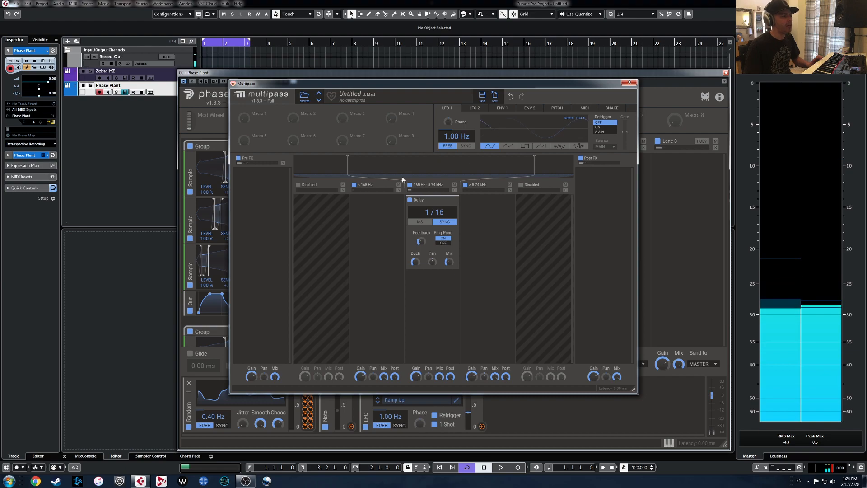
pyautogui.click(437, 281)
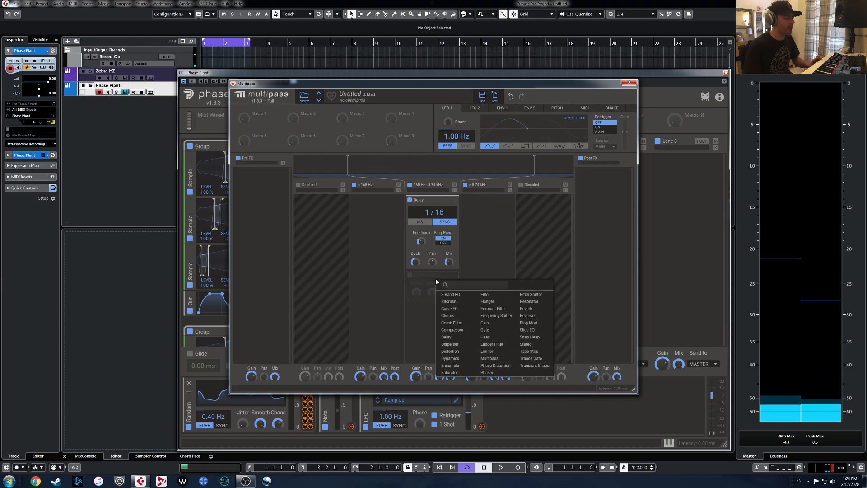
pyautogui.click(533, 309)
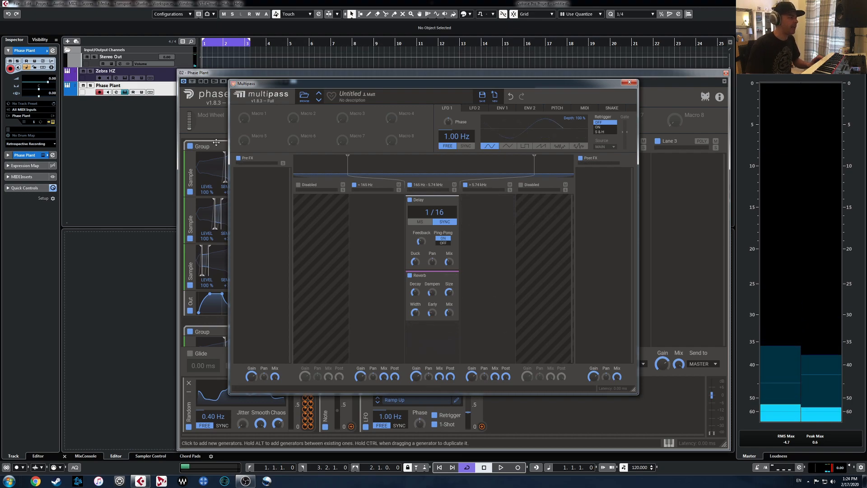
# Step: Assign Multipass Macro 1 to the Delay's Pan and Macro 2 to the Reverb's Mix, and close the editor
pyautogui.click(254, 121)
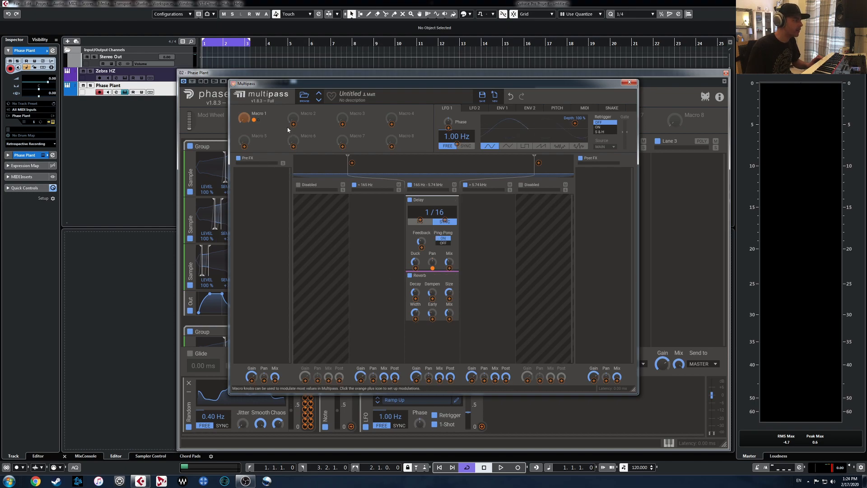
pyautogui.click(315, 128)
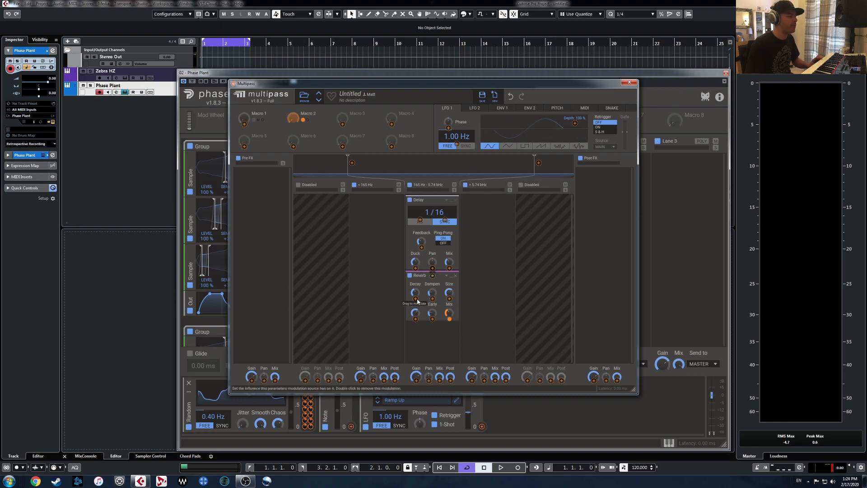
pyautogui.click(630, 83)
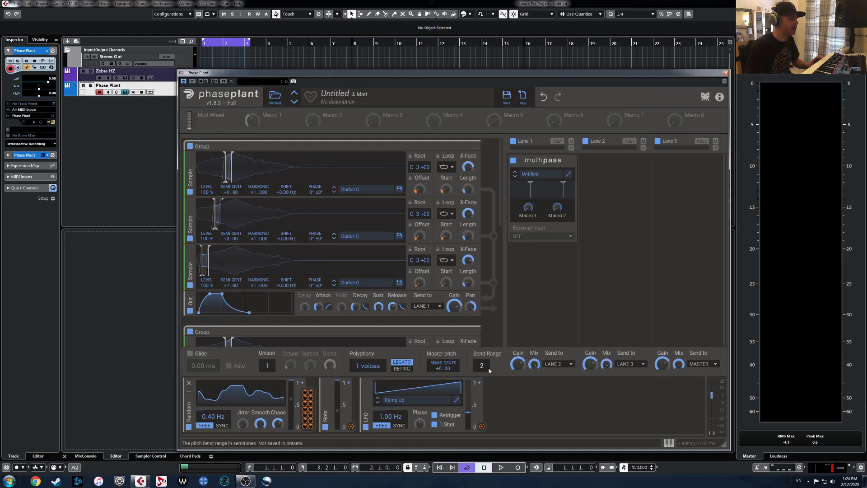
# Step: Assign the Ramp Up LFO to Multipass Macro 2 and a new Sine LFO synced at 2/16 to Macro 1
pyautogui.moveTo(483, 428); pyautogui.dragTo(558, 216)
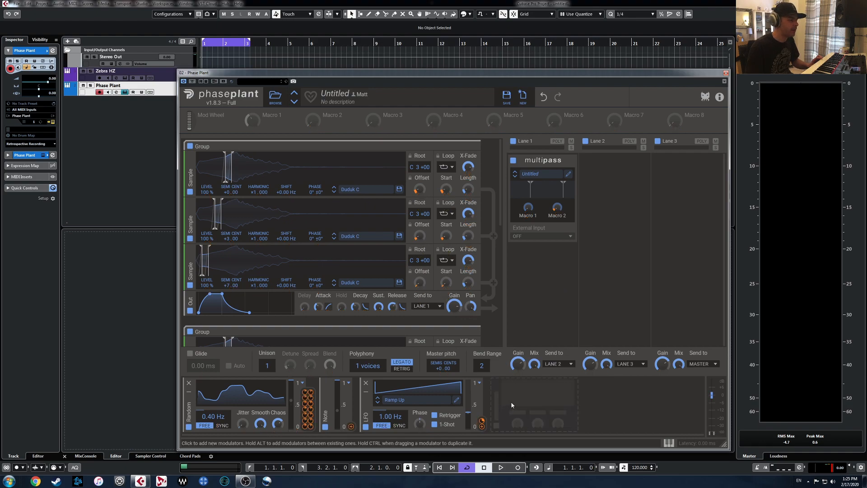
pyautogui.click(524, 401)
pyautogui.click(545, 427)
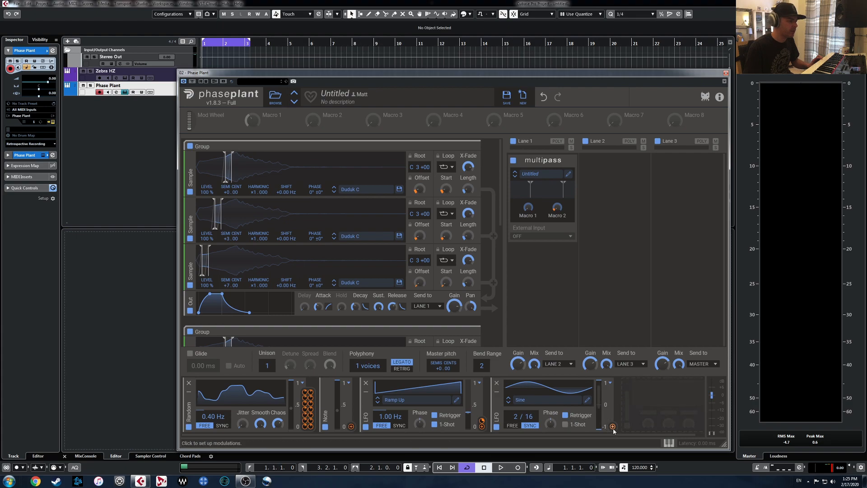
pyautogui.moveTo(613, 428); pyautogui.dragTo(530, 216)
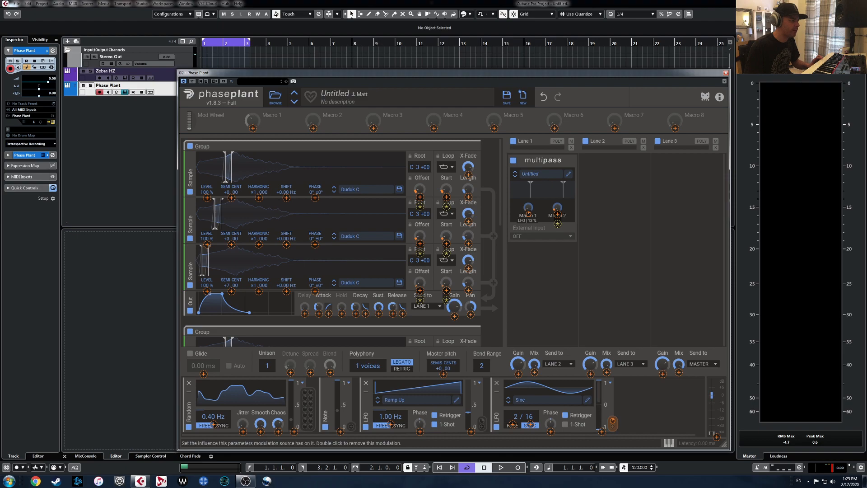
# Step: Check the modulated macros in the Multipass editor and return to the main patch view
pyautogui.click(570, 175)
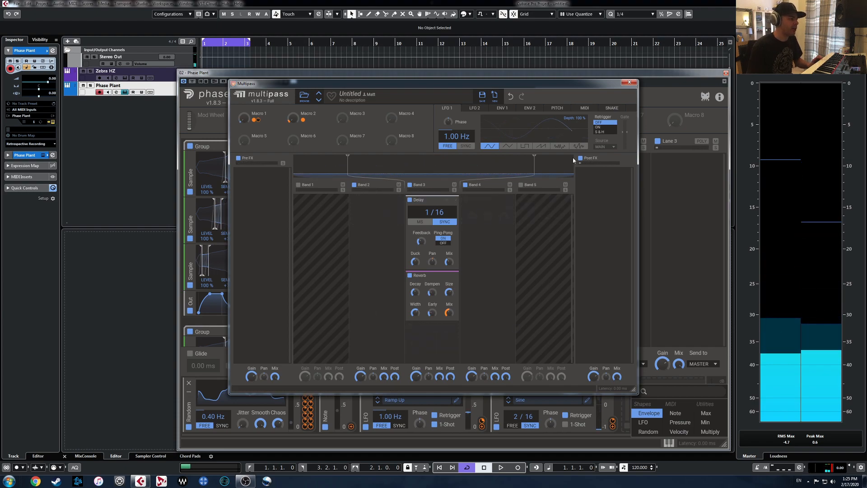
pyautogui.click(629, 81)
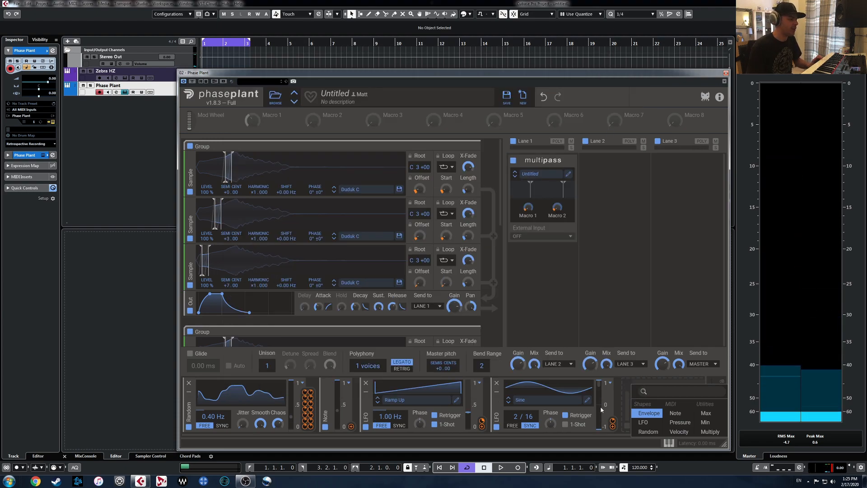
pyautogui.click(609, 308)
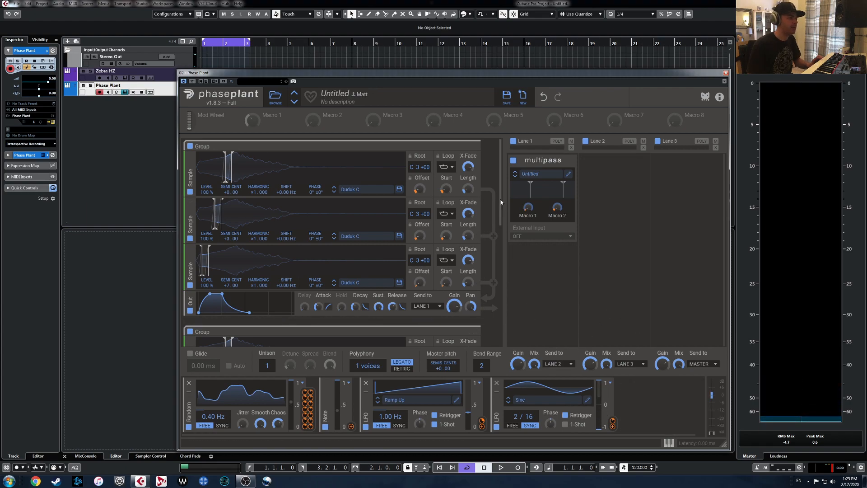
# Step: Try a Noise generator in the first group with the Ramp Up LFO modulating its level, and remove it
pyautogui.moveTo(502, 198)
pyautogui.mouseDown()
pyautogui.moveTo(500, 316)
pyautogui.moveTo(499, 203)
pyautogui.mouseUp()
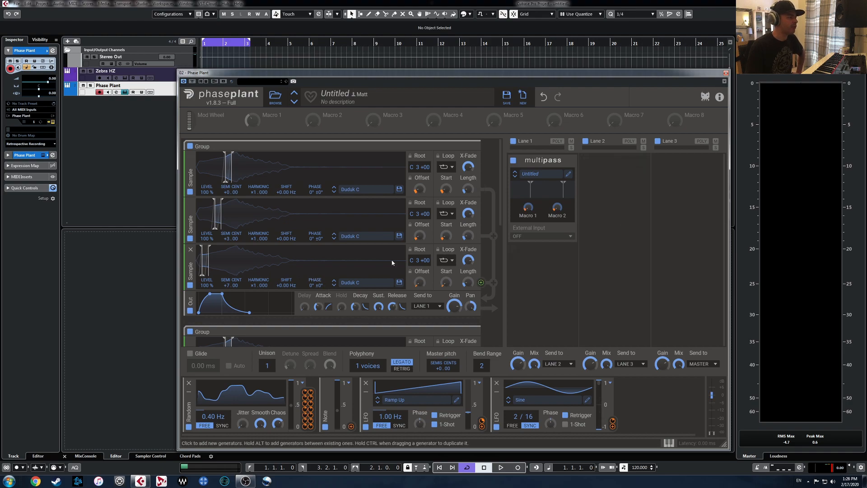
pyautogui.moveTo(500, 196); pyautogui.dragTo(493, 285)
pyautogui.click(258, 296)
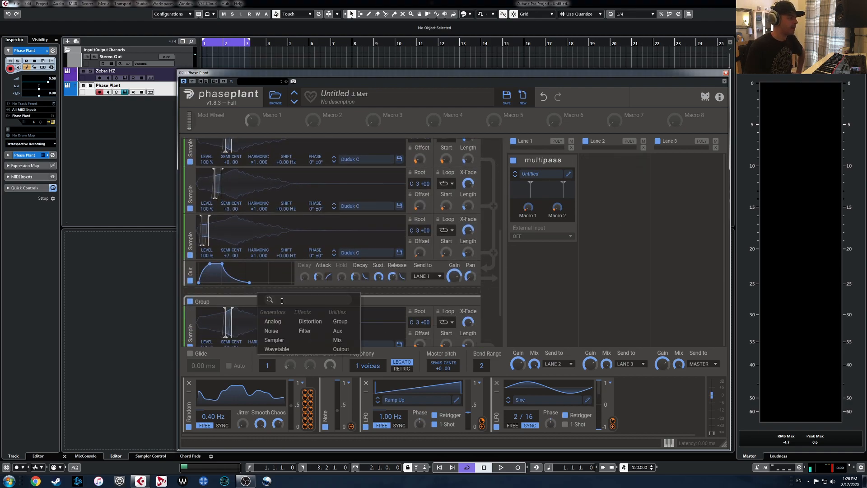
pyautogui.click(273, 331)
pyautogui.moveTo(198, 308)
pyautogui.mouseDown()
pyautogui.moveTo(199, 257)
pyautogui.moveTo(207, 312)
pyautogui.mouseUp()
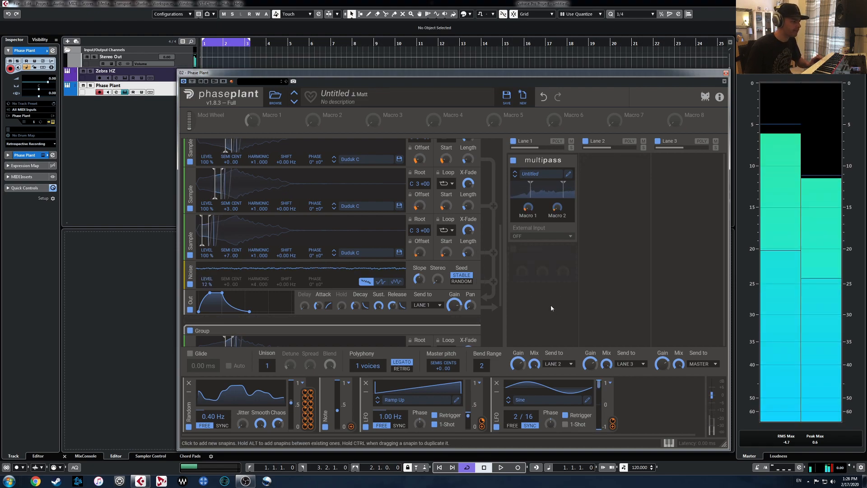
pyautogui.moveTo(482, 427); pyautogui.dragTo(206, 301)
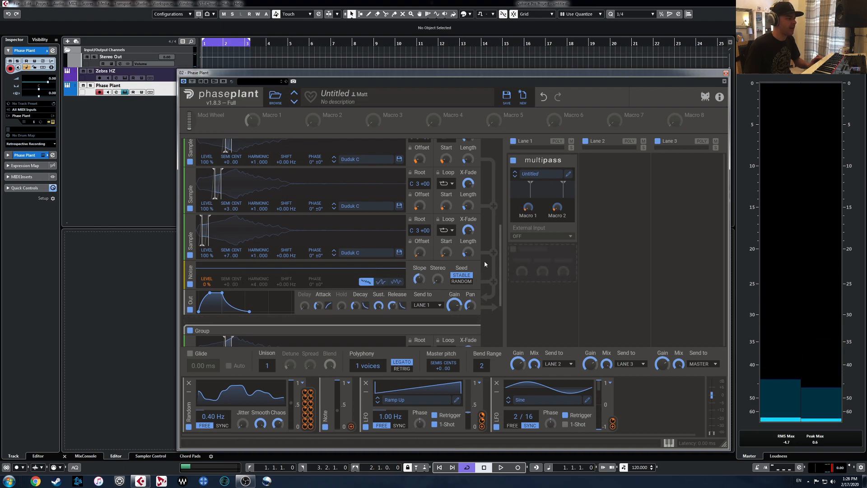
pyautogui.click(190, 267)
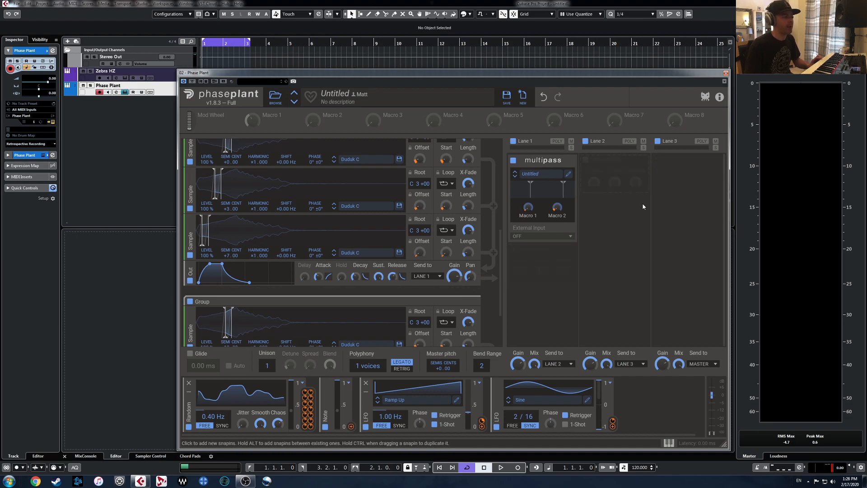
# Step: Load the Kilohearts kHs Distortion plug-in as the first insert on the Phase Plant channel and close its window
pyautogui.click(616, 178)
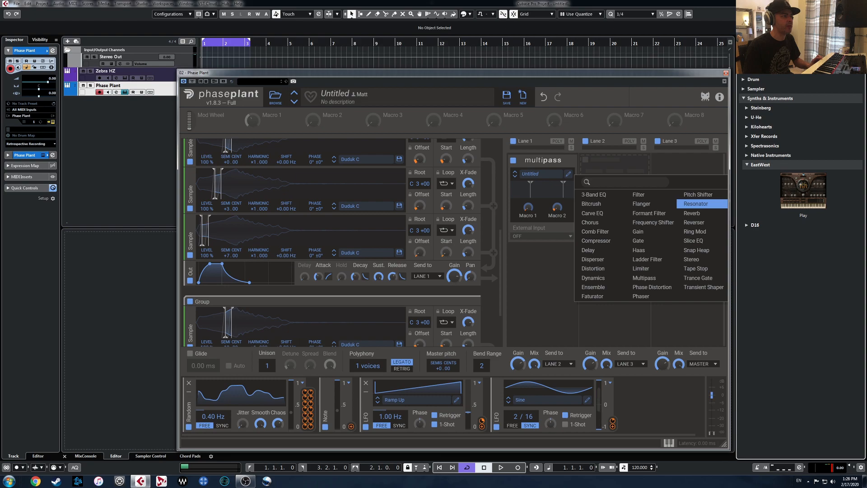
pyautogui.click(809, 84)
pyautogui.click(827, 90)
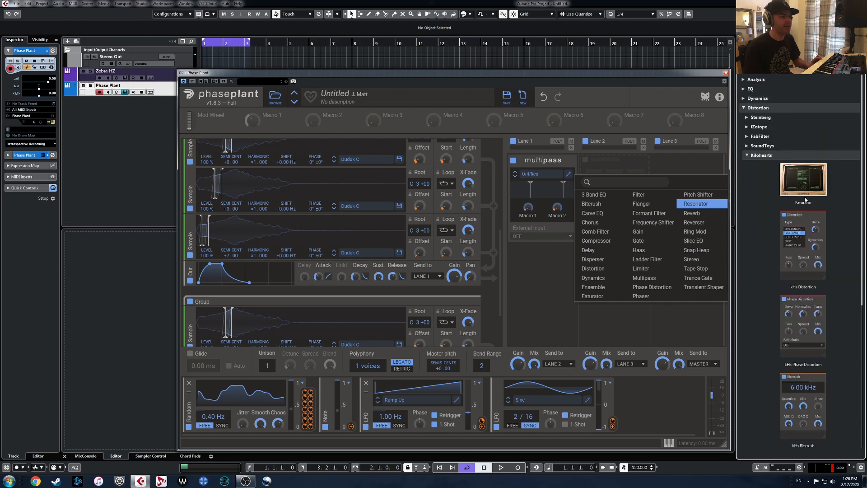
pyautogui.scroll(-3, 801, 232)
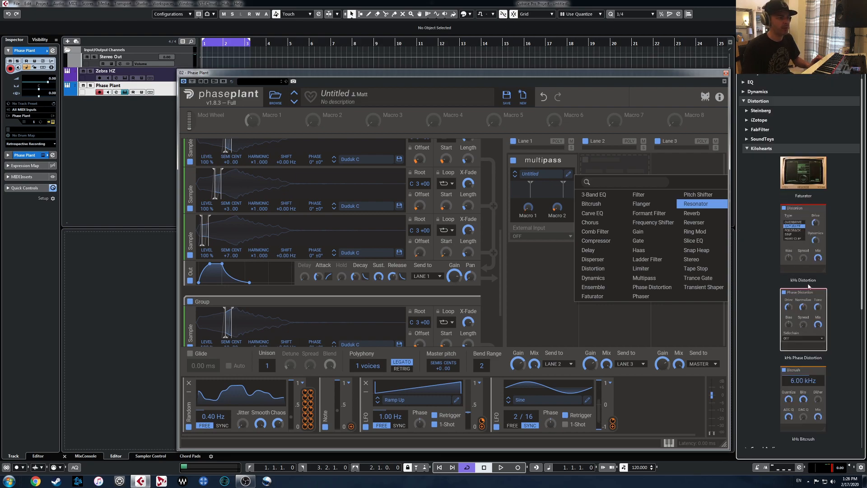
pyautogui.moveTo(796, 252); pyautogui.dragTo(161, 92)
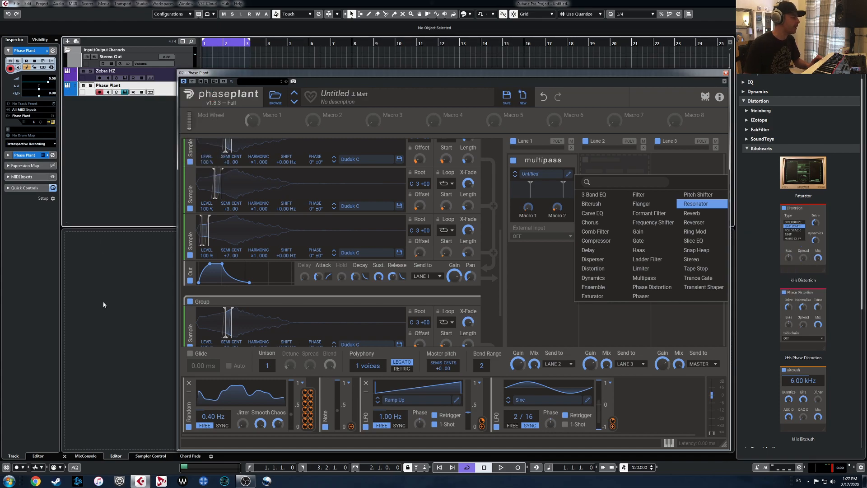
pyautogui.click(87, 455)
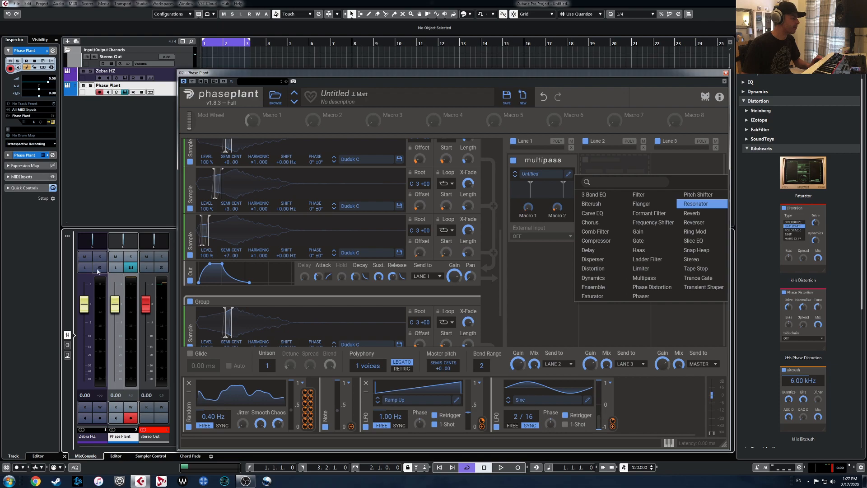
pyautogui.click(68, 345)
pyautogui.click(132, 287)
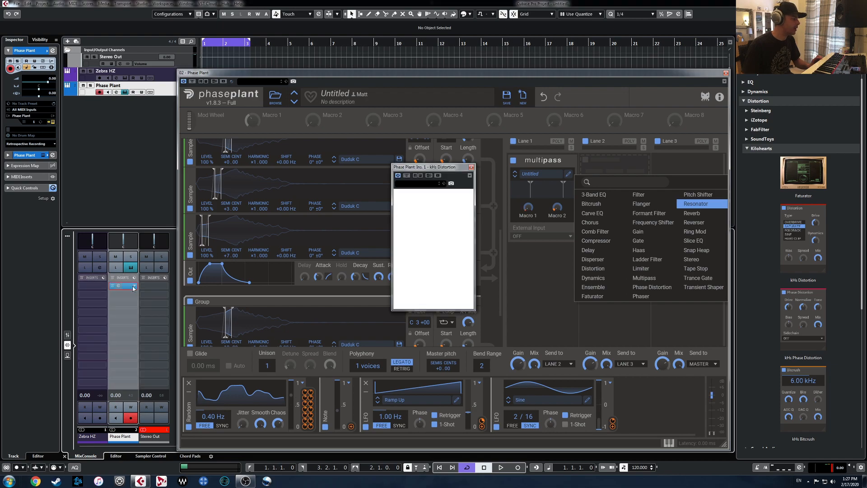
pyautogui.click(471, 167)
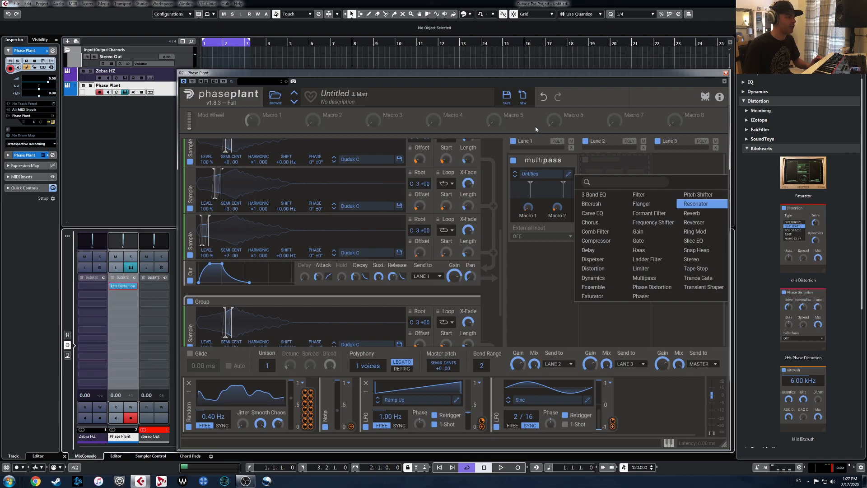
# Step: Look through the Kilohearts distortion plug-ins in the effects browser, collapse their list and reopen the Phase Plant instrument
pyautogui.click(725, 73)
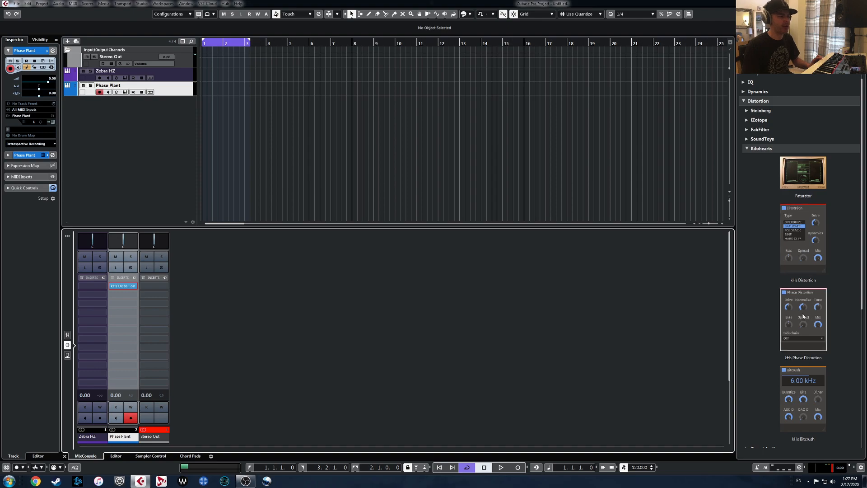
pyautogui.scroll(-5, 803, 316)
pyautogui.scroll(6, 807, 323)
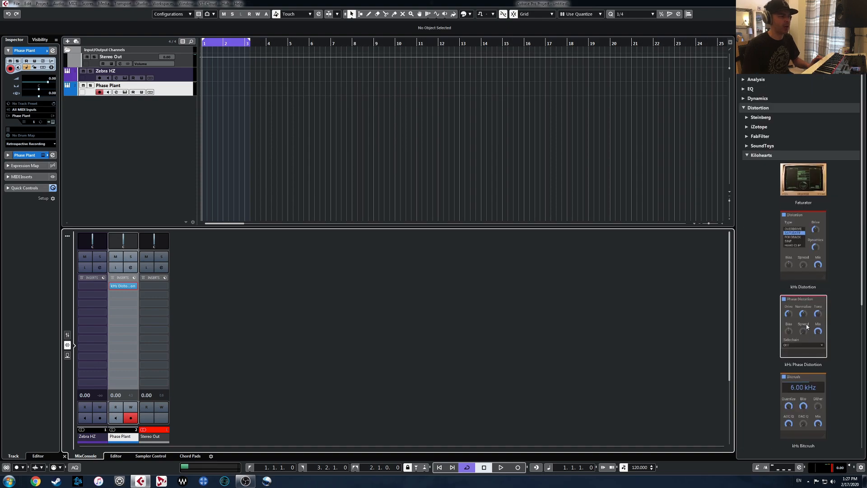
pyautogui.click(757, 155)
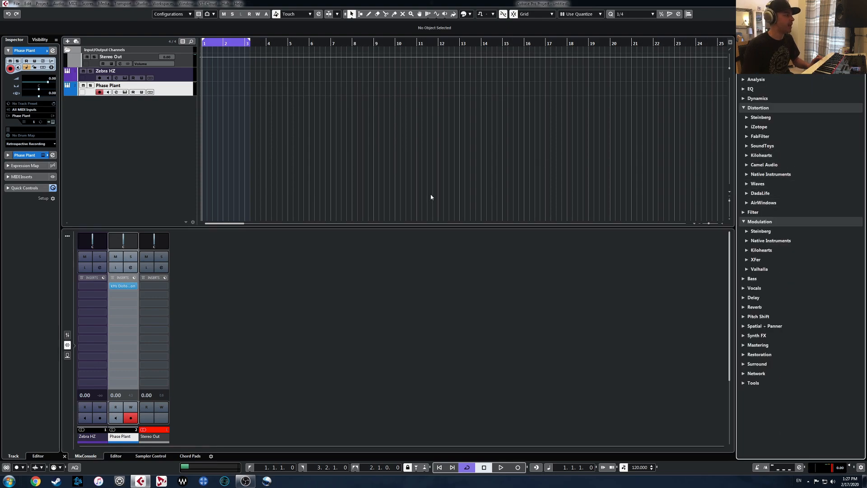
pyautogui.click(125, 92)
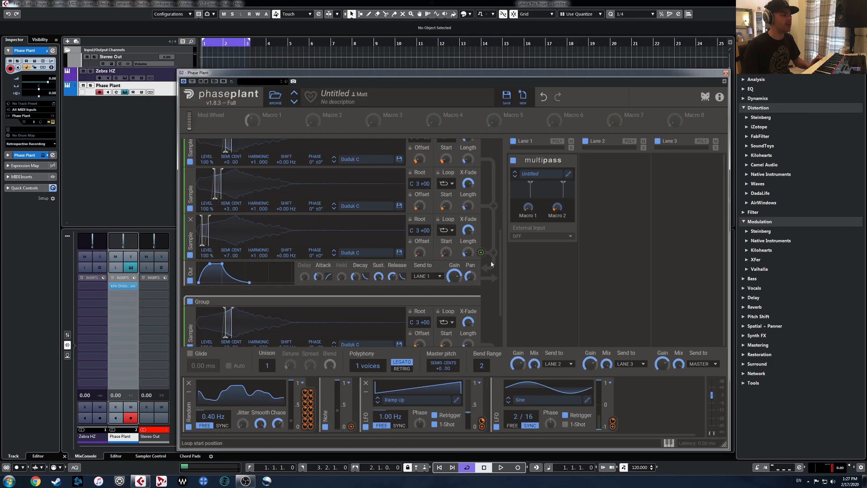